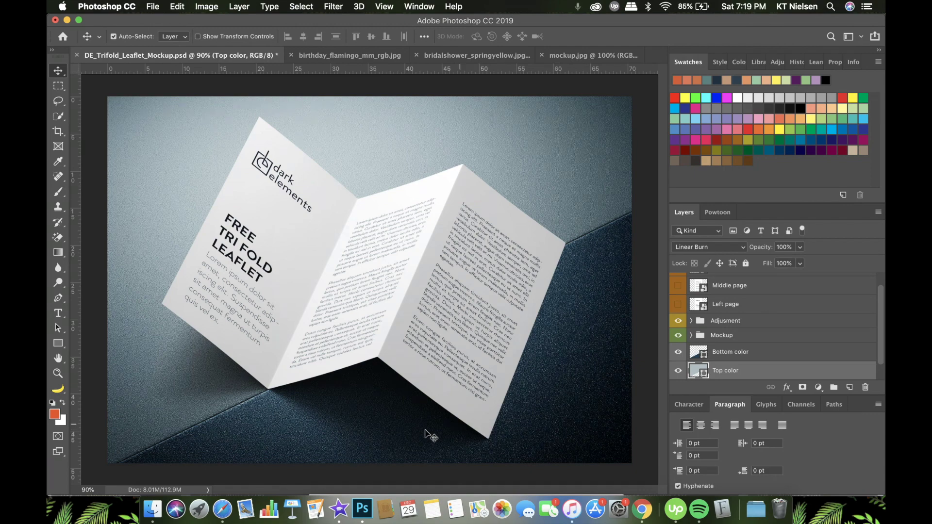
{"action": "scroll", "coordinate": [753, 357], "scroll_direction": "up", "scroll_amount": 1}
{"action": "scroll", "coordinate": [751, 354], "scroll_direction": "down", "scroll_amount": 2}
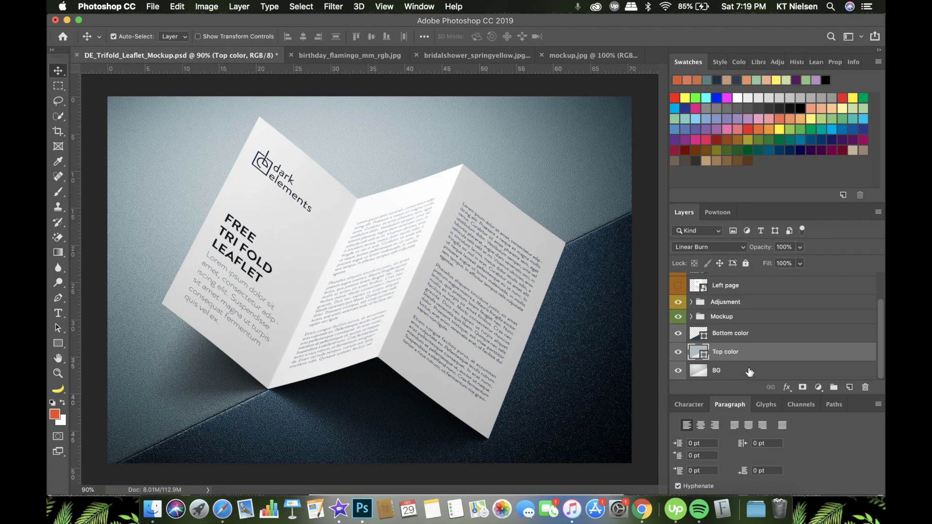
{"action": "scroll", "coordinate": [747, 372], "scroll_direction": "up", "scroll_amount": 1}
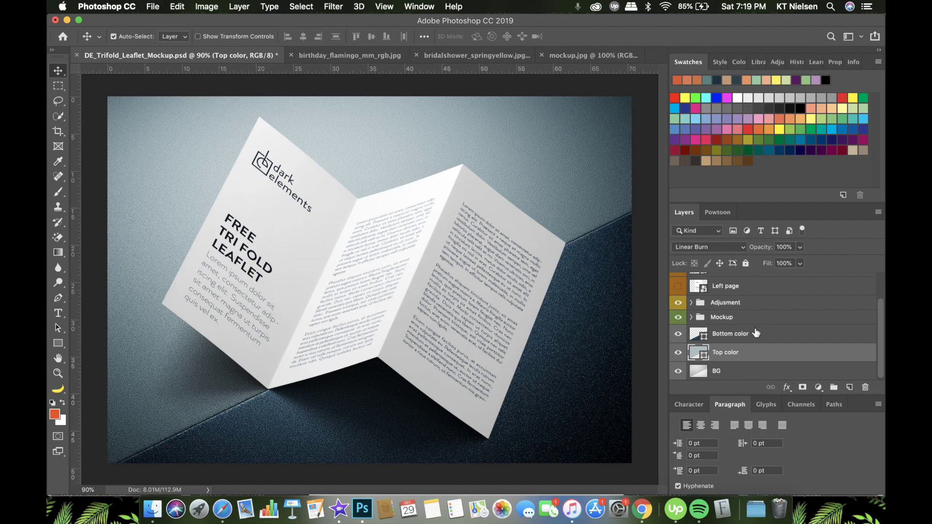
{"action": "scroll", "coordinate": [754, 335], "scroll_direction": "up", "scroll_amount": 2}
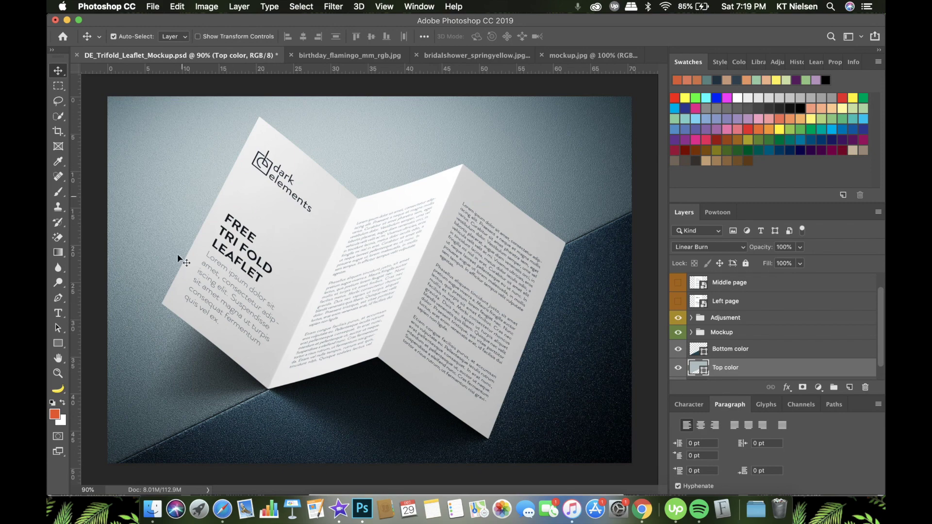
Switch to Safari and look through the free mockups offered on the mockupworld.co home page
{"action": "left_click", "coordinate": [223, 509]}
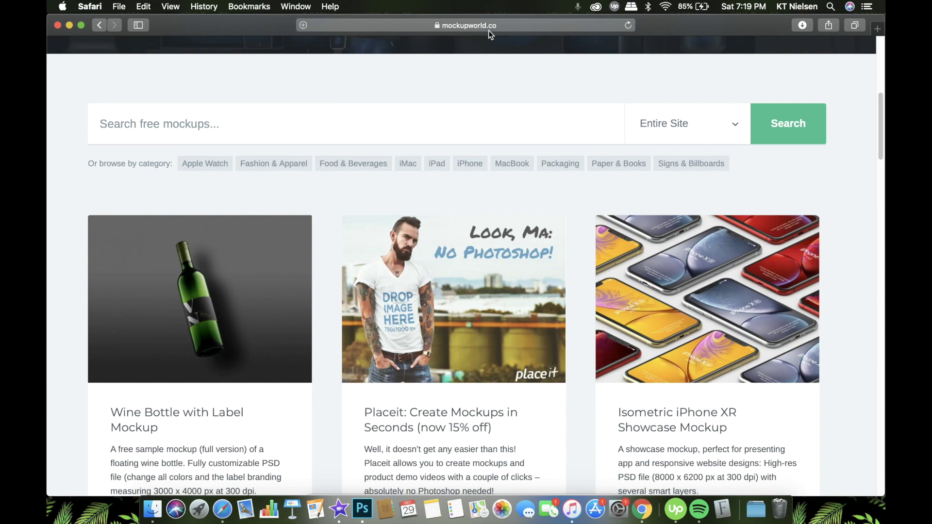
{"action": "scroll", "coordinate": [585, 349], "scroll_direction": "down", "scroll_amount": 5}
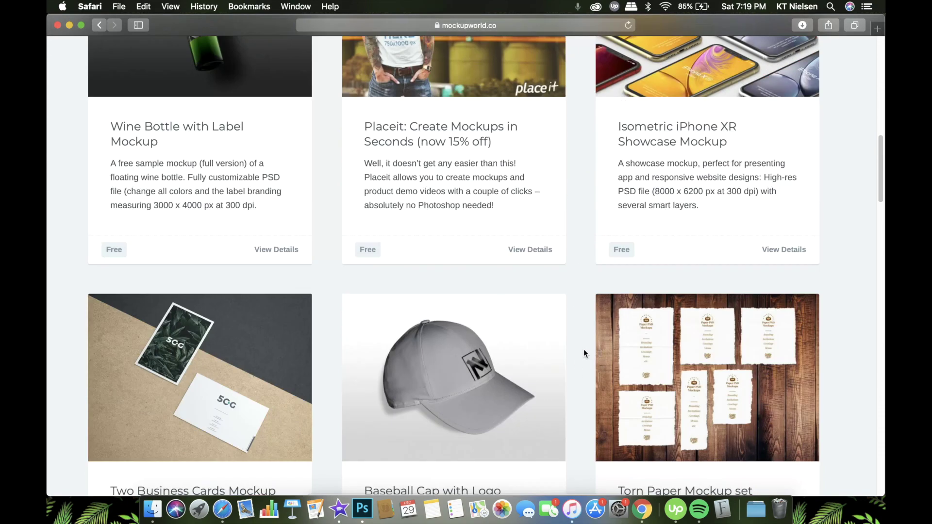
{"action": "scroll", "coordinate": [583, 342], "scroll_direction": "up", "scroll_amount": 12}
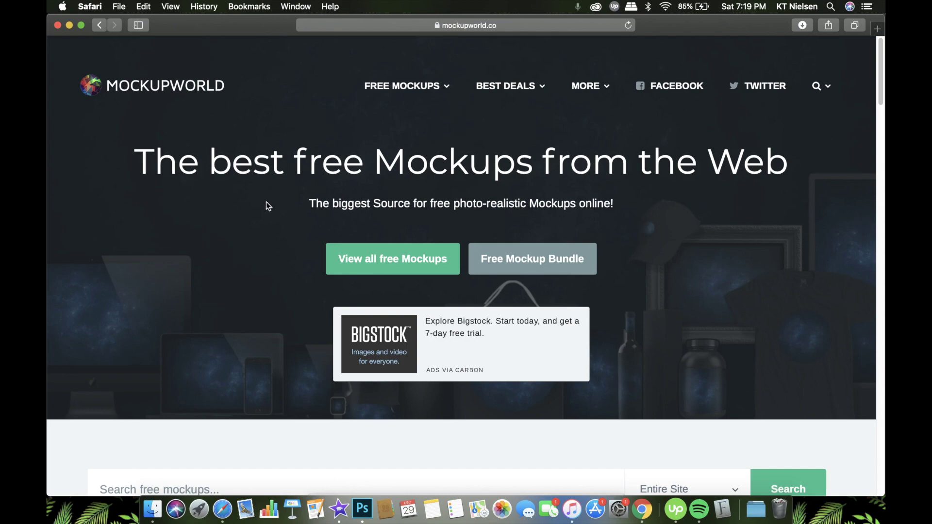
{"action": "scroll", "coordinate": [264, 218], "scroll_direction": "down", "scroll_amount": 15}
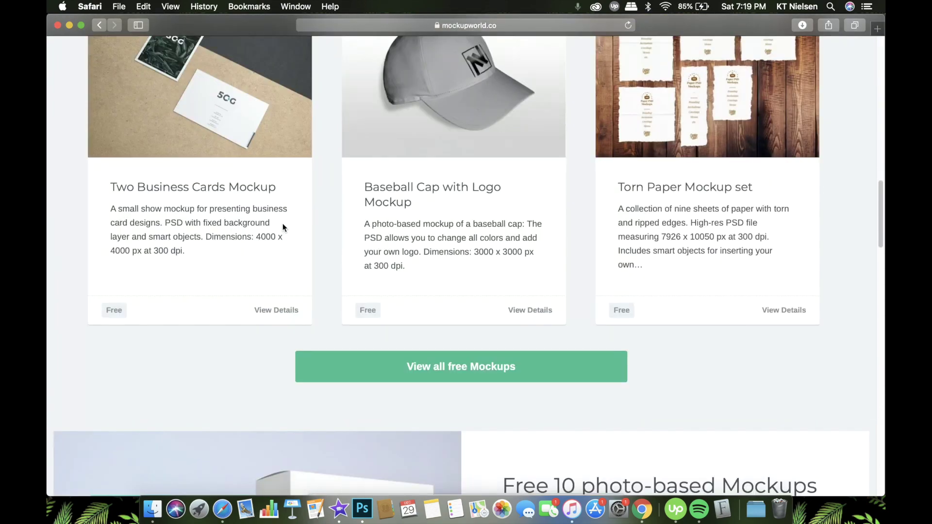
{"action": "scroll", "coordinate": [283, 226], "scroll_direction": "down", "scroll_amount": 6}
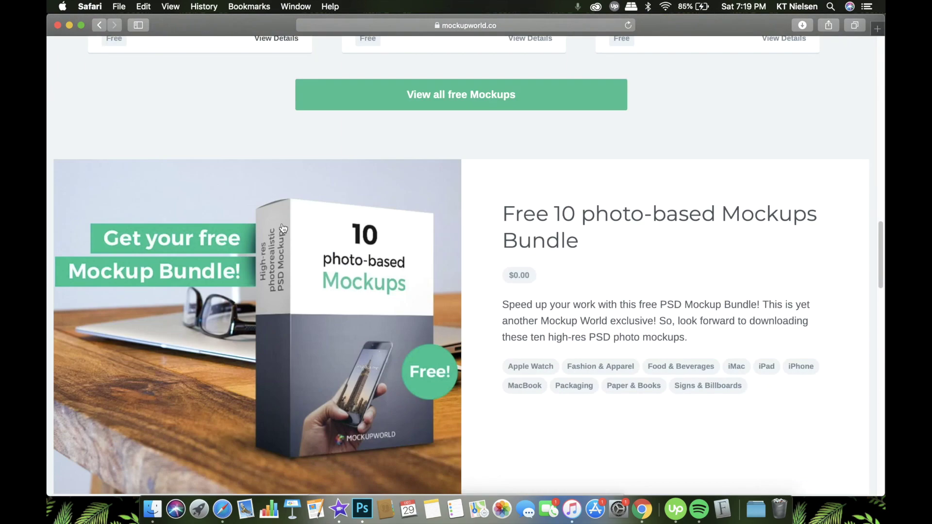
{"action": "scroll", "coordinate": [283, 228], "scroll_direction": "up", "scroll_amount": 12}
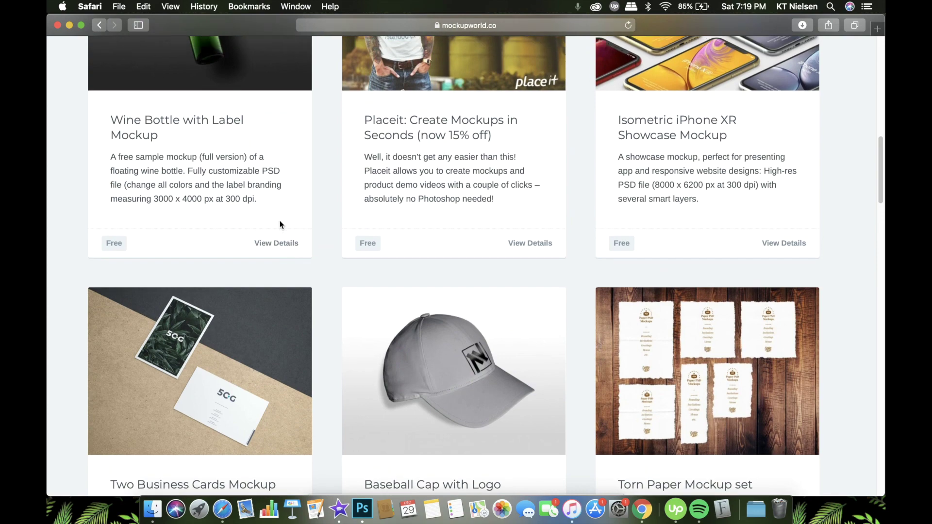
{"action": "scroll", "coordinate": [280, 222], "scroll_direction": "down", "scroll_amount": 3}
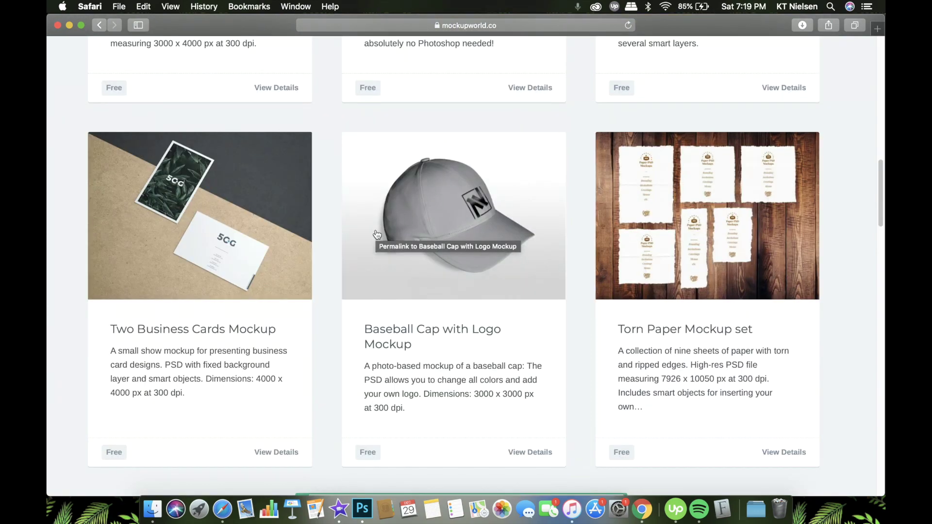
{"action": "scroll", "coordinate": [376, 234], "scroll_direction": "up", "scroll_amount": 8}
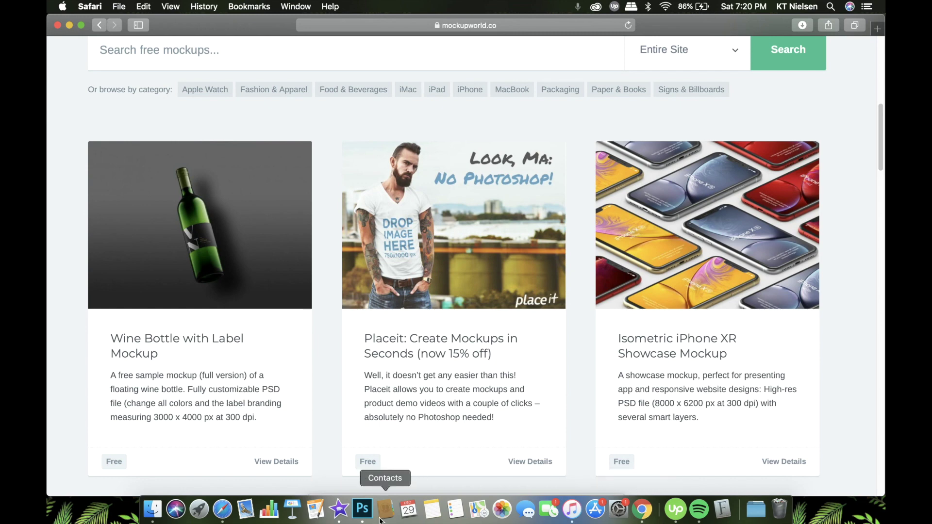
Switch back to Photoshop and examine the Bottom color layer and the contents of the Mockup and BG Adjusment groups
{"action": "left_click", "coordinate": [364, 516]}
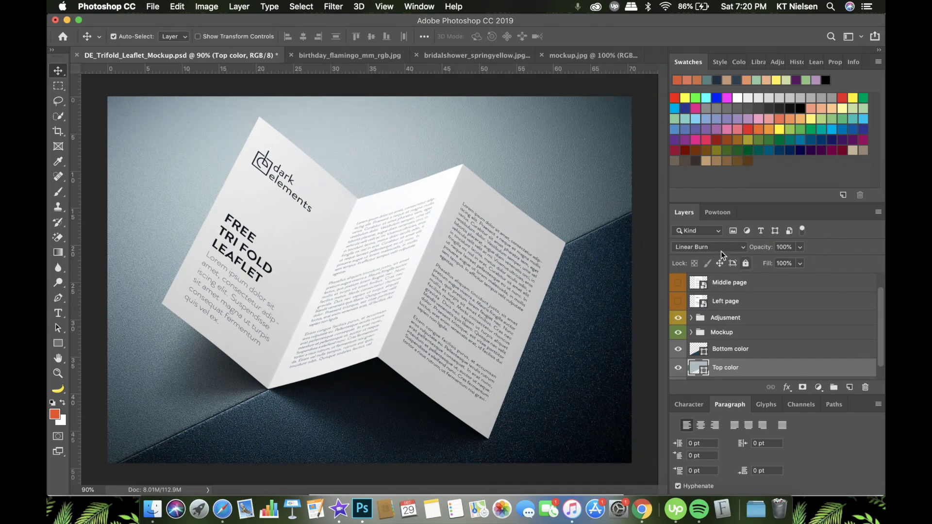
{"action": "scroll", "coordinate": [751, 363], "scroll_direction": "down", "scroll_amount": 1}
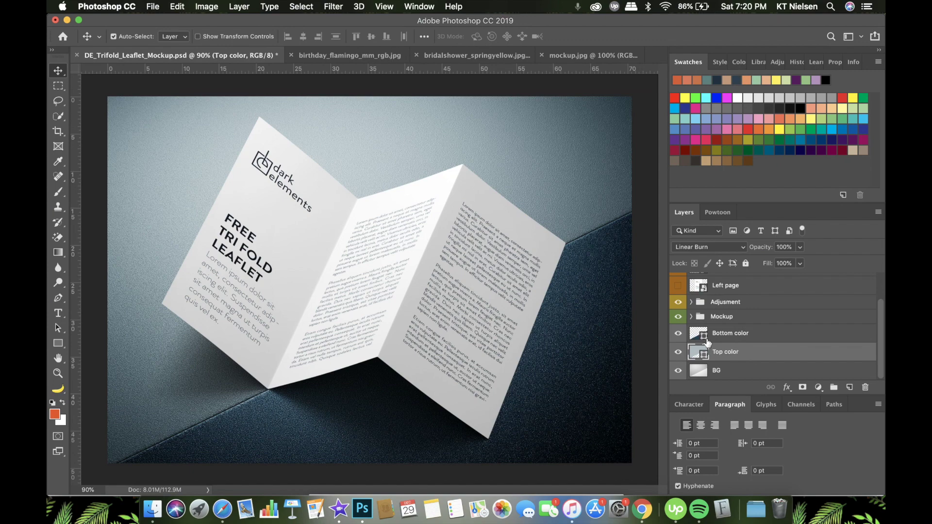
{"action": "left_click", "coordinate": [743, 334]}
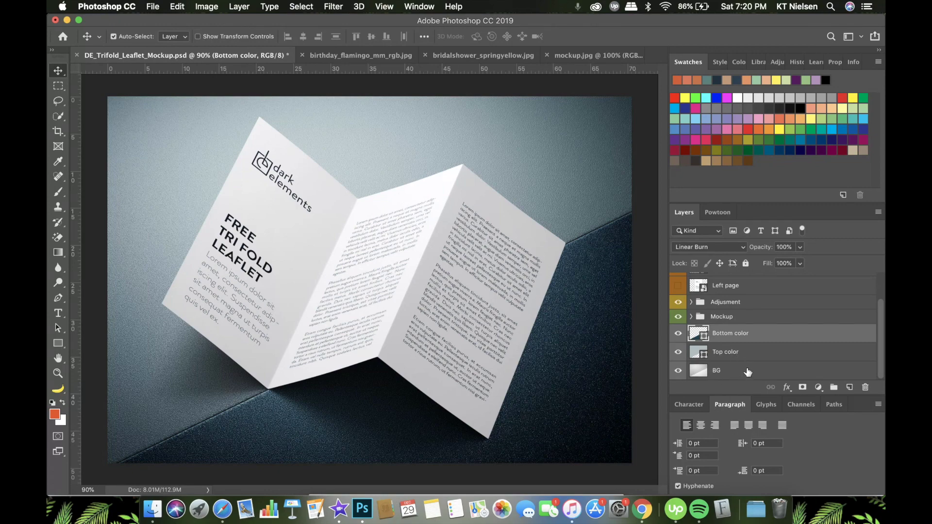
{"action": "scroll", "coordinate": [748, 350], "scroll_direction": "up", "scroll_amount": 2}
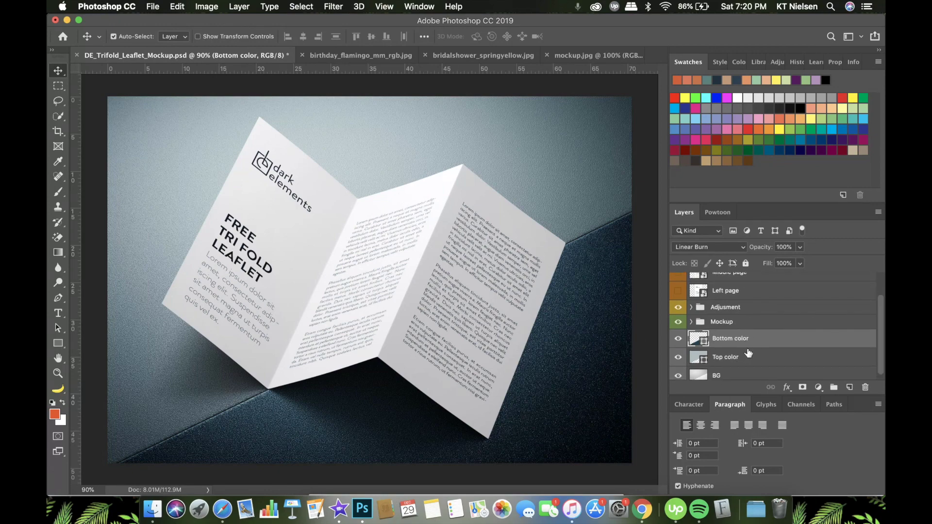
{"action": "left_click", "coordinate": [724, 333]}
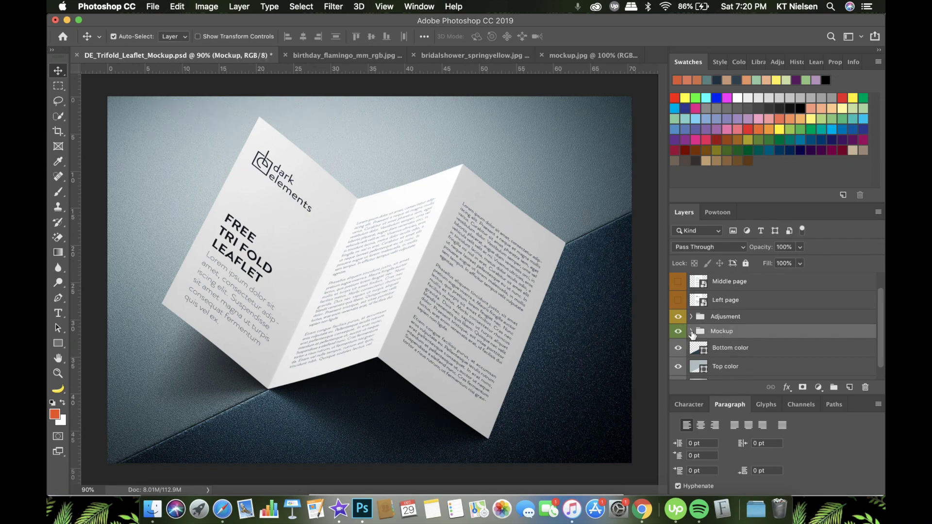
{"action": "left_click", "coordinate": [691, 333]}
{"action": "scroll", "coordinate": [714, 333], "scroll_direction": "down", "scroll_amount": 3}
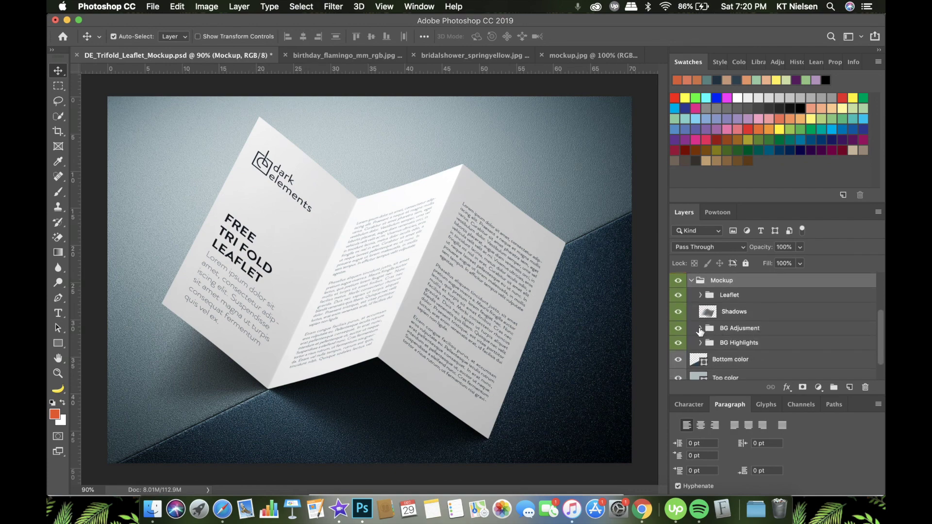
{"action": "left_click", "coordinate": [700, 329]}
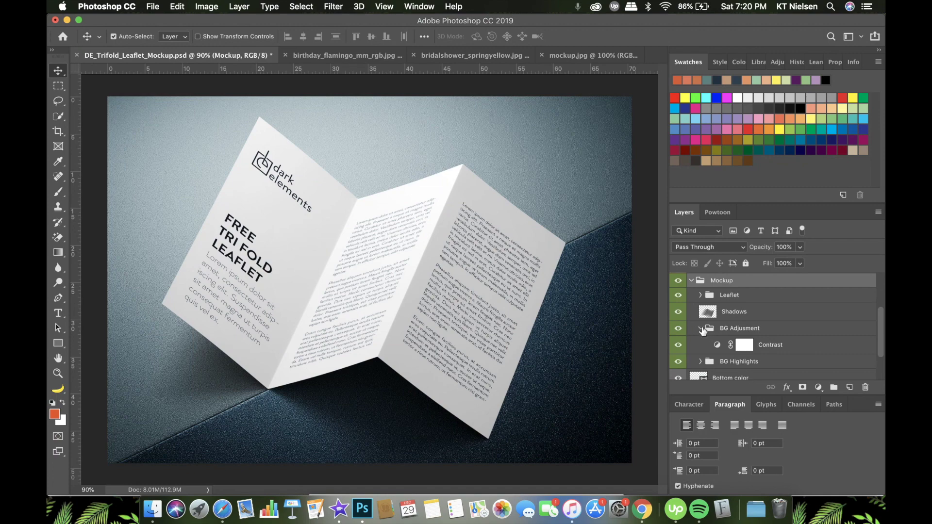
{"action": "left_click", "coordinate": [700, 329]}
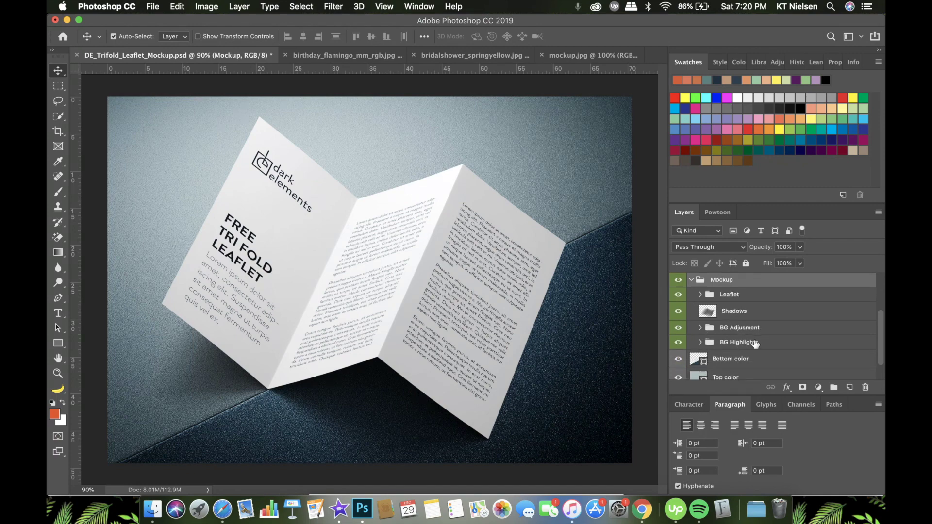
{"action": "scroll", "coordinate": [755, 343], "scroll_direction": "down", "scroll_amount": 1}
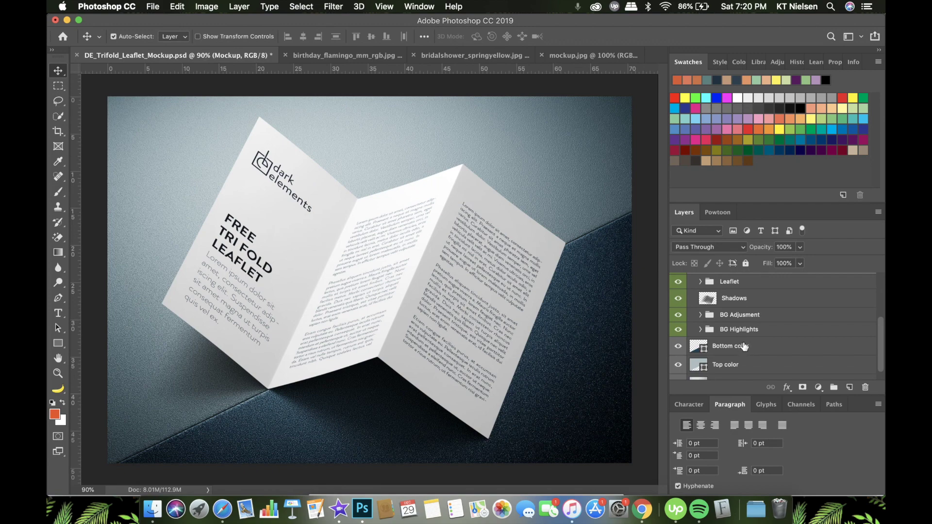
{"action": "left_click", "coordinate": [746, 349]}
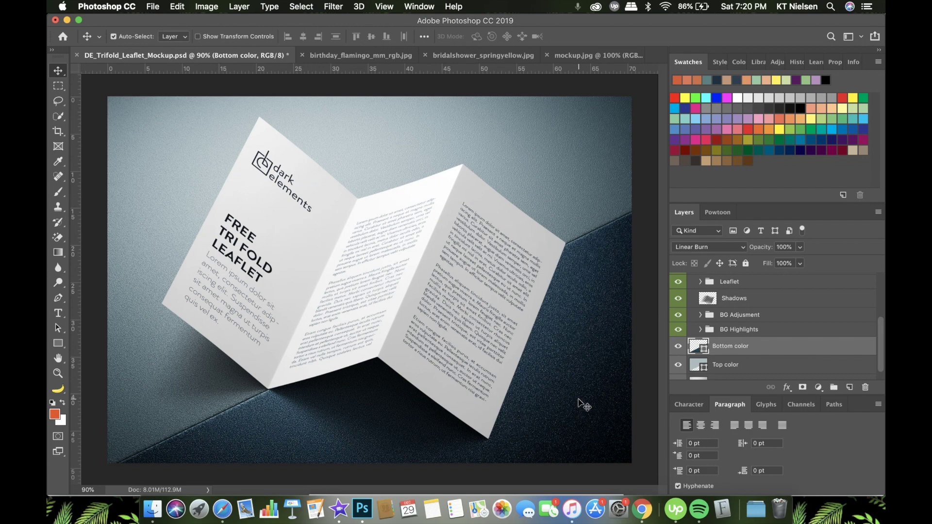
Change the Top color layer's solid fill to light pink f3b0c8
{"action": "left_click", "coordinate": [742, 373]}
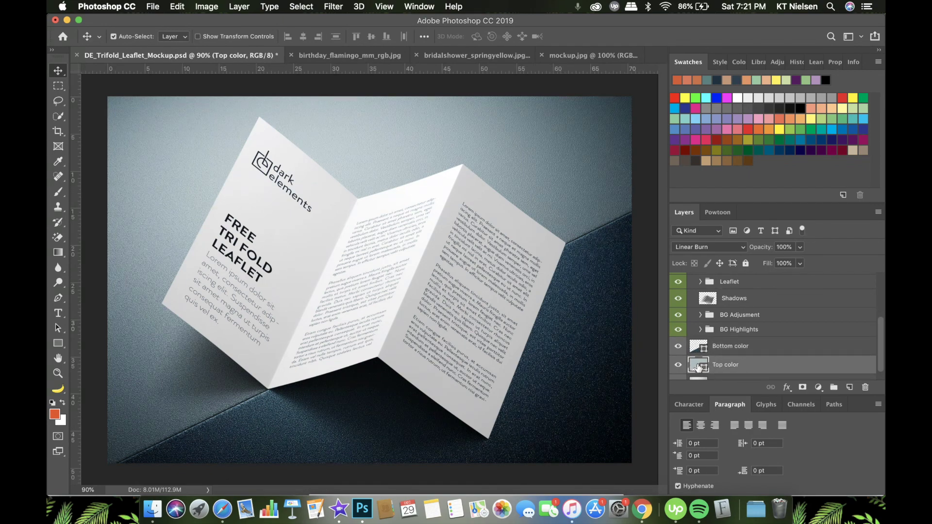
{"action": "double_click", "coordinate": [699, 368]}
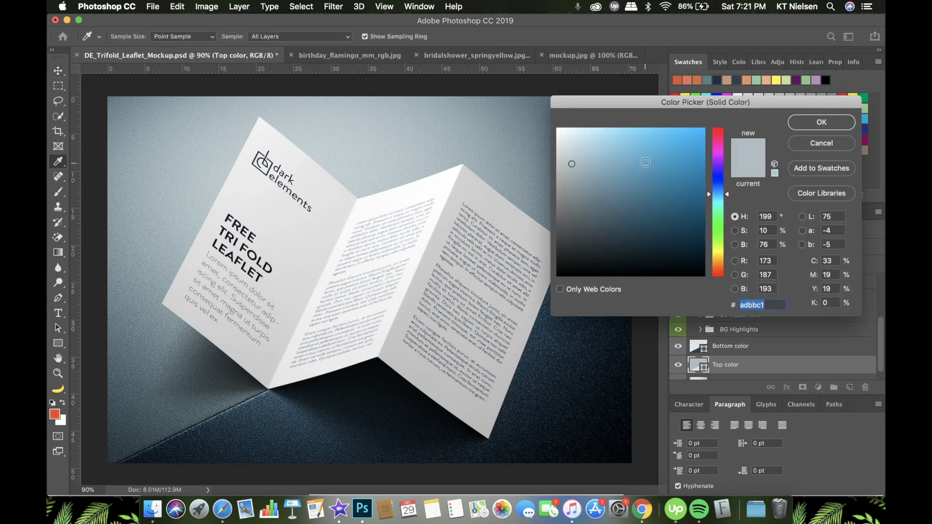
{"action": "mouse_move", "coordinate": [636, 180]}
{"action": "left_mouse_down"}
{"action": "mouse_move", "coordinate": [673, 187]}
{"action": "mouse_move", "coordinate": [674, 145]}
{"action": "mouse_move", "coordinate": [683, 167]}
{"action": "mouse_move", "coordinate": [718, 159]}
{"action": "mouse_move", "coordinate": [720, 174]}
{"action": "mouse_move", "coordinate": [720, 155]}
{"action": "left_mouse_up"}
{"action": "left_click", "coordinate": [665, 146]}
{"action": "mouse_move", "coordinate": [665, 147]}
{"action": "left_mouse_down"}
{"action": "mouse_move", "coordinate": [576, 132]}
{"action": "mouse_move", "coordinate": [593, 135]}
{"action": "mouse_move", "coordinate": [608, 181]}
{"action": "mouse_move", "coordinate": [593, 152]}
{"action": "left_mouse_up"}
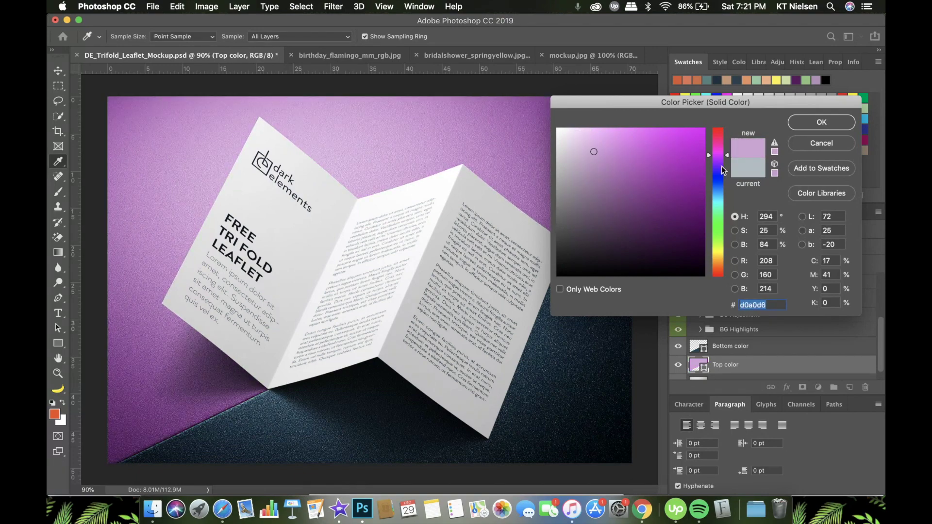
{"action": "left_click", "coordinate": [720, 136]}
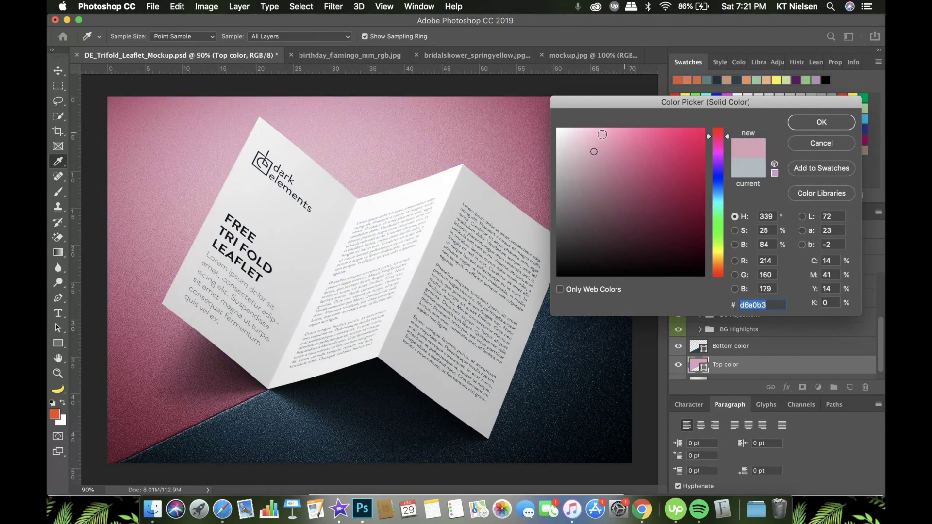
{"action": "left_click_drag", "start_coordinate": [602, 134], "coordinate": [597, 131]}
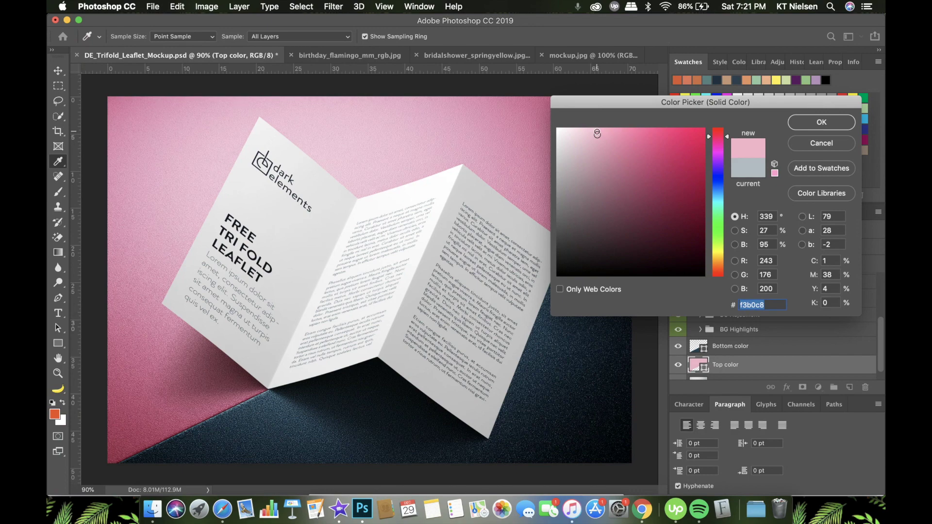
{"action": "left_click", "coordinate": [821, 122]}
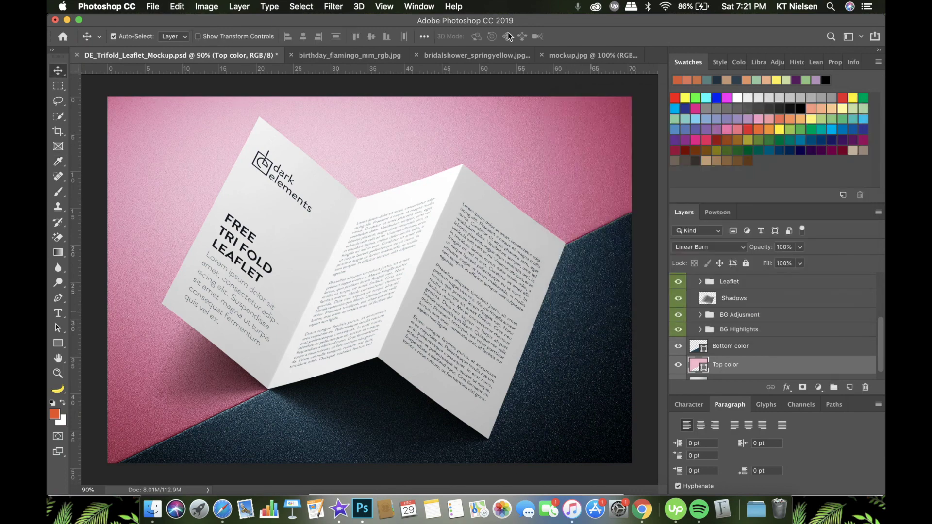
Expand the Leaflet group inside the Mockup group to reach its page layers
{"action": "scroll", "coordinate": [743, 340], "scroll_direction": "up", "scroll_amount": 1}
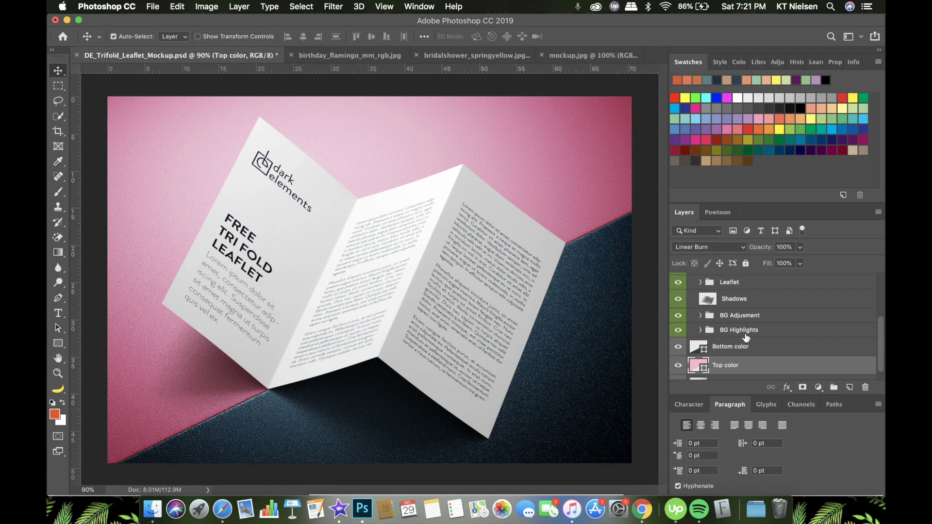
{"action": "scroll", "coordinate": [707, 335], "scroll_direction": "up", "scroll_amount": 2}
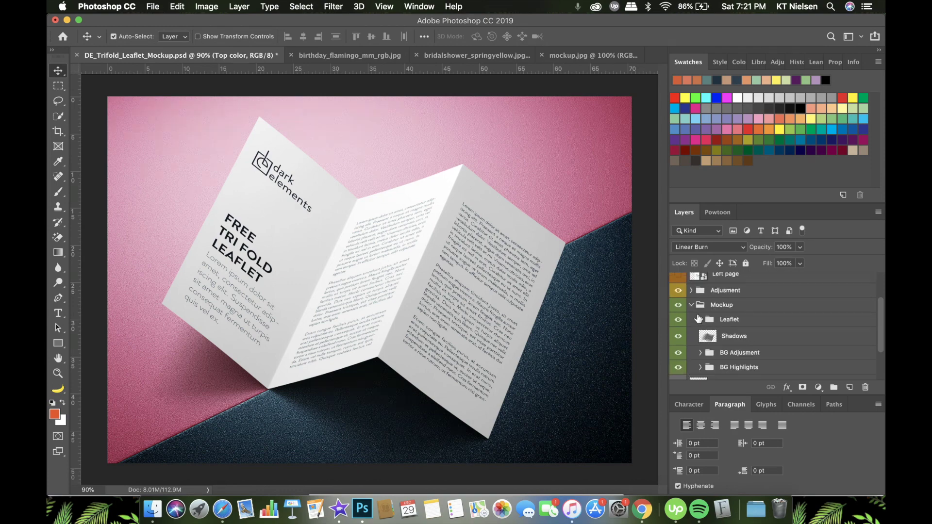
{"action": "left_click", "coordinate": [691, 305]}
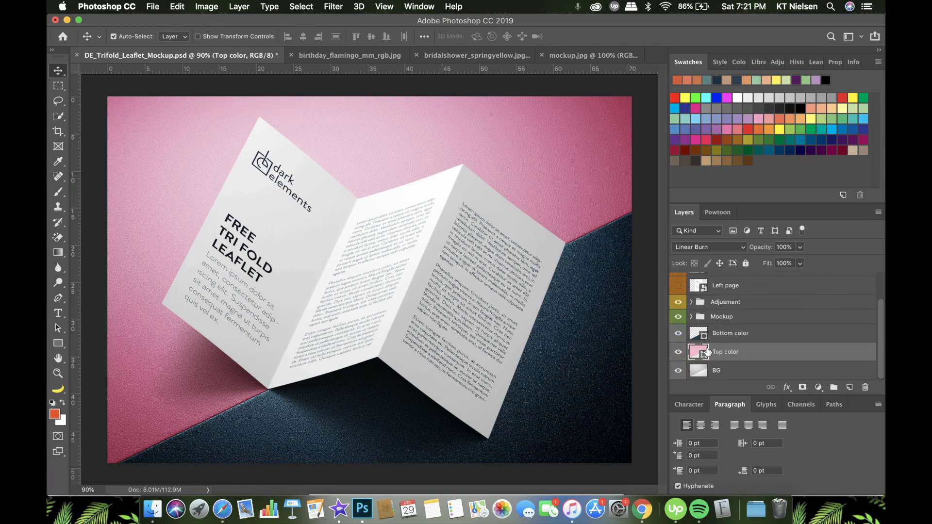
{"action": "left_click", "coordinate": [691, 316]}
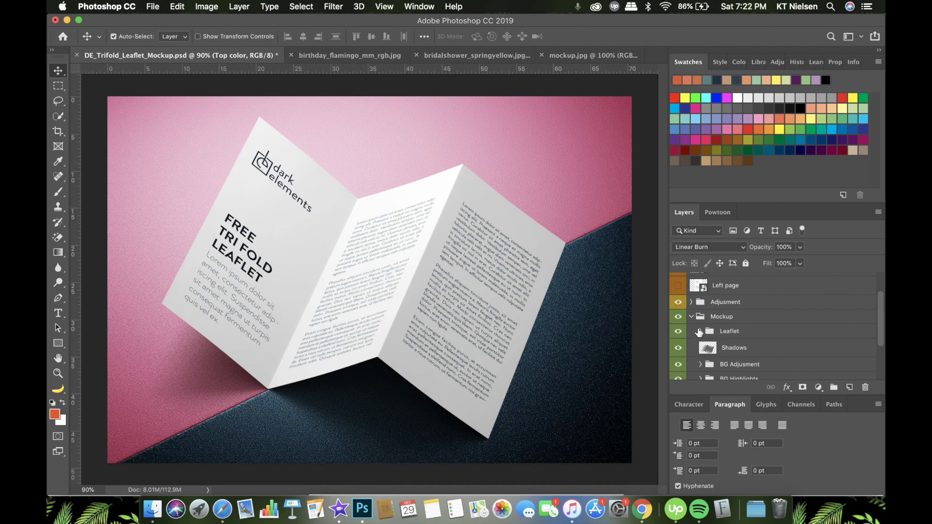
{"action": "left_click", "coordinate": [782, 342]}
{"action": "scroll", "coordinate": [779, 341], "scroll_direction": "up", "scroll_amount": 1}
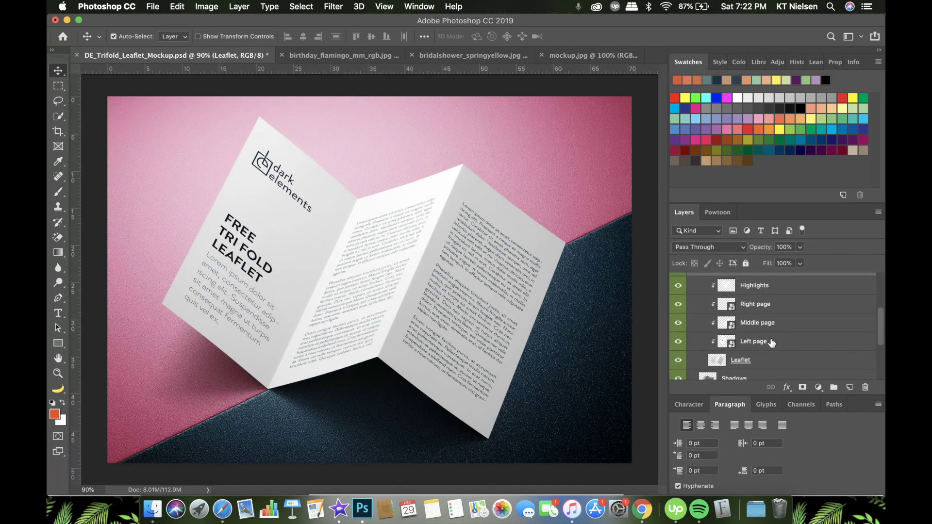
{"action": "scroll", "coordinate": [771, 305], "scroll_direction": "up", "scroll_amount": 1}
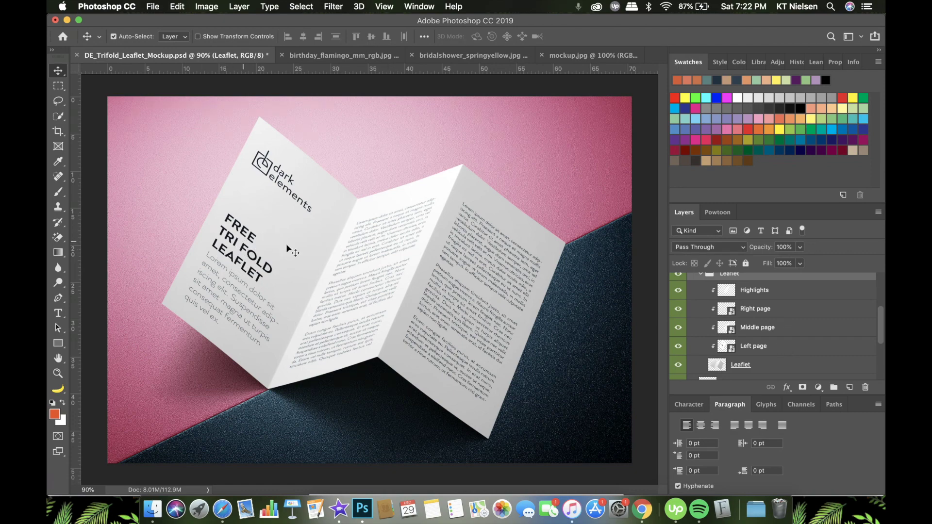
Toggle the visibility of the Right page, Middle page and Left page layers to check which leaflet panel each one holds
{"action": "left_click", "coordinate": [678, 310]}
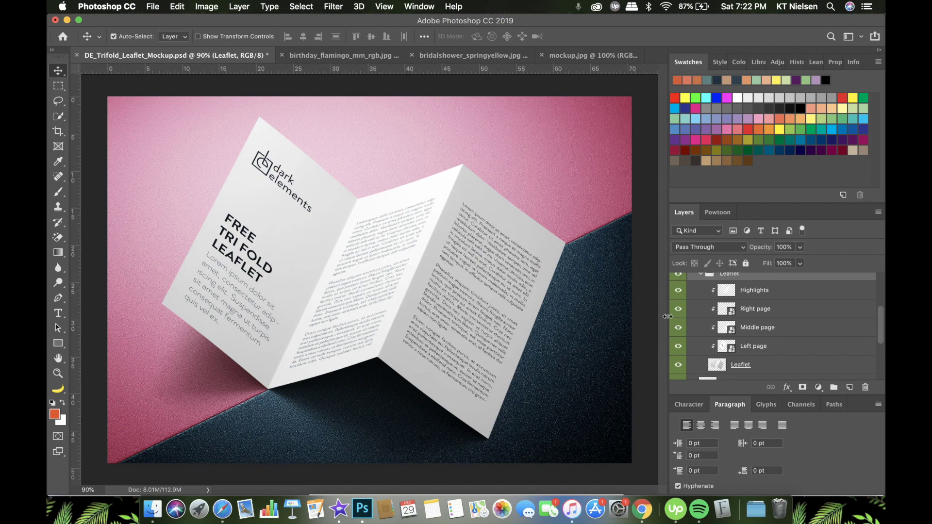
{"action": "left_click", "coordinate": [678, 328]}
{"action": "left_click", "coordinate": [679, 329]}
{"action": "left_click", "coordinate": [678, 348]}
{"action": "left_click", "coordinate": [679, 347]}
Open the contents of the Left page smart object in the Leaflet group and dismiss the save reminder
{"action": "left_click", "coordinate": [772, 349]}
{"action": "scroll", "coordinate": [773, 335], "scroll_direction": "down", "scroll_amount": 2}
{"action": "double_click", "coordinate": [727, 318]}
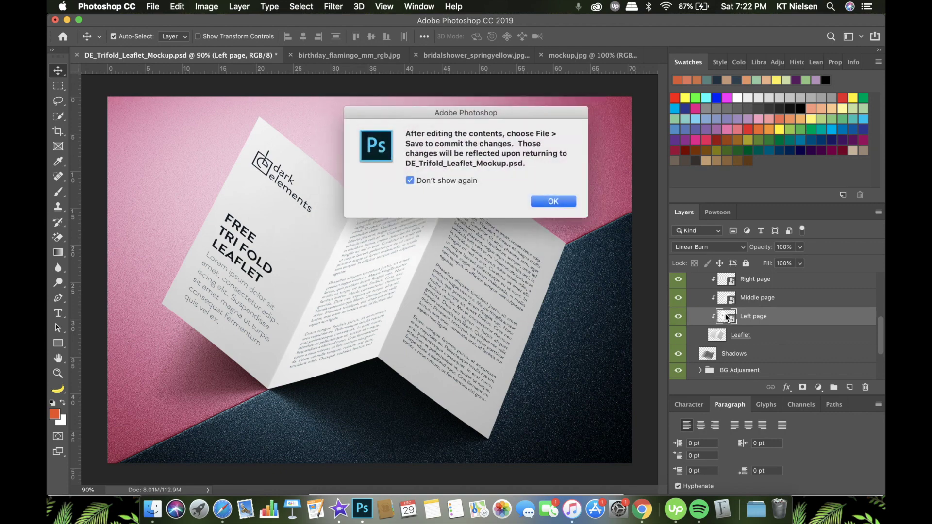
{"action": "left_click", "coordinate": [553, 201]}
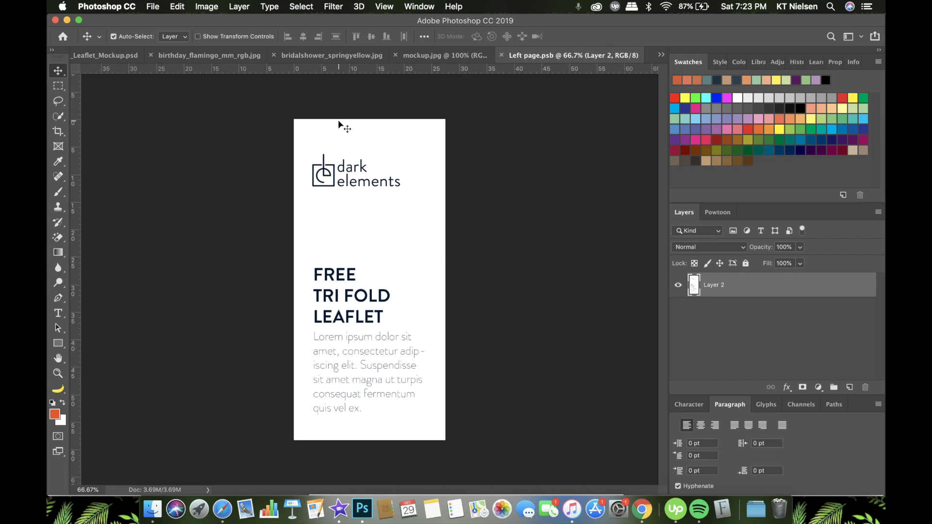
Place Haute-Chocolate-Free-Image-June-4 from the Peonies folder as an embedded image in Left page.psb
{"action": "left_click", "coordinate": [153, 6]}
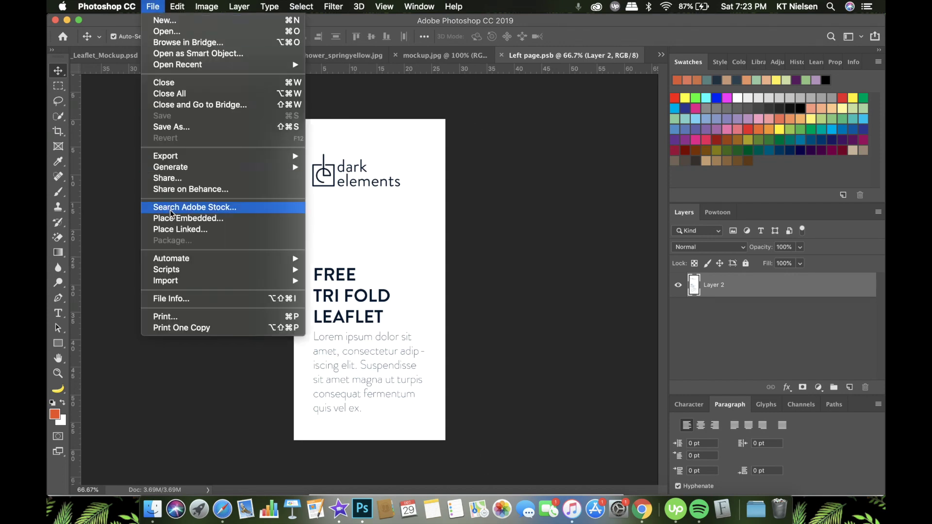
{"action": "left_click", "coordinate": [204, 219]}
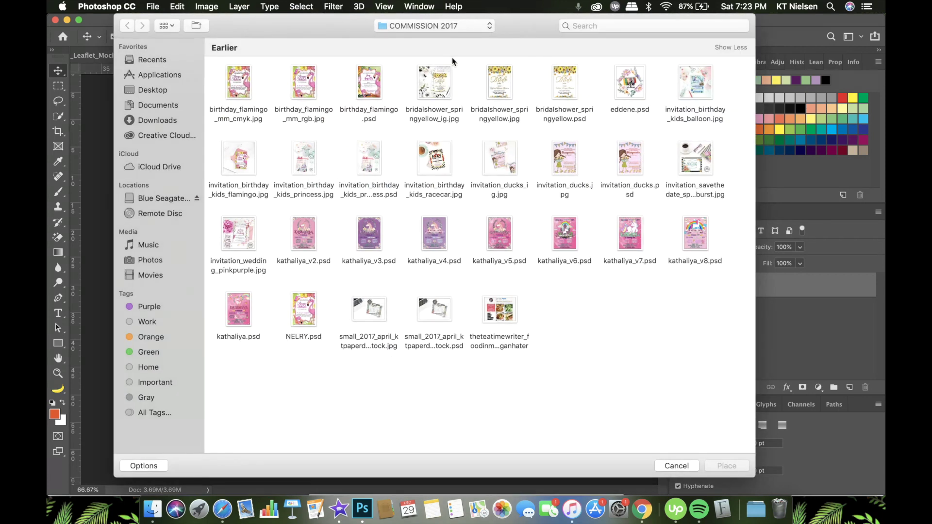
{"action": "left_click", "coordinate": [459, 26]}
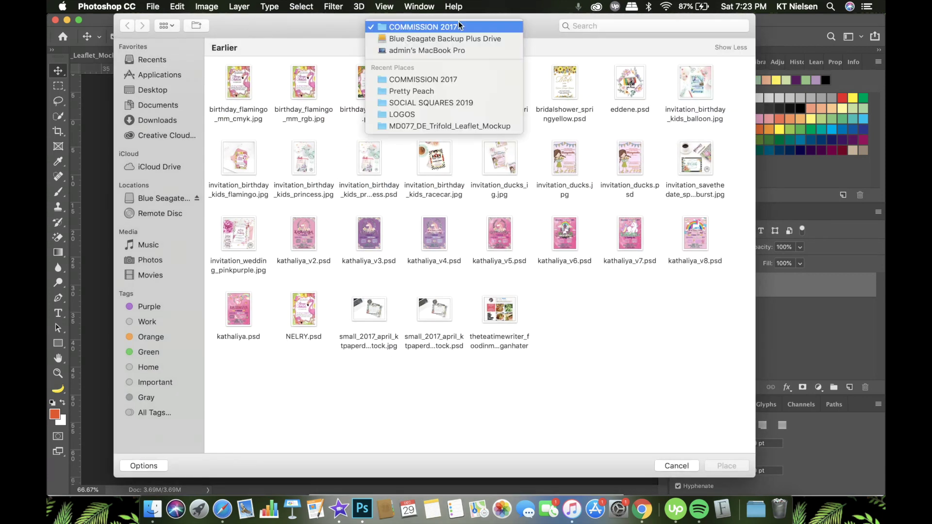
{"action": "left_click", "coordinate": [429, 93]}
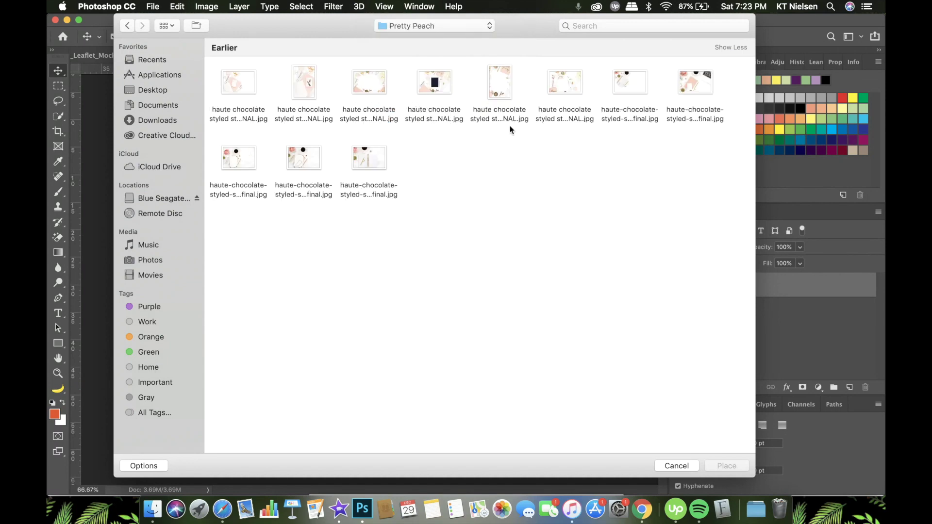
{"action": "left_click", "coordinate": [432, 29]}
{"action": "left_click", "coordinate": [432, 34]}
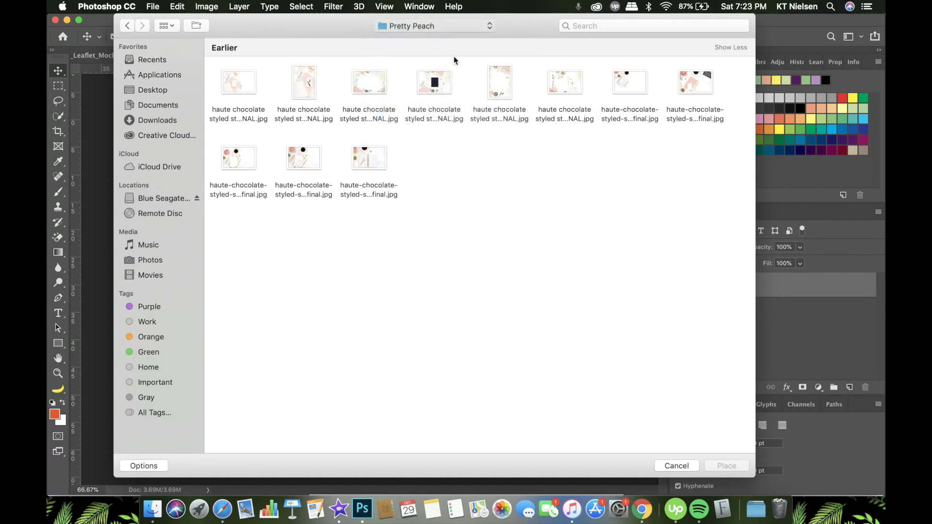
{"action": "scroll", "coordinate": [417, 319], "scroll_direction": "down", "scroll_amount": 2}
{"action": "double_click", "coordinate": [435, 284]}
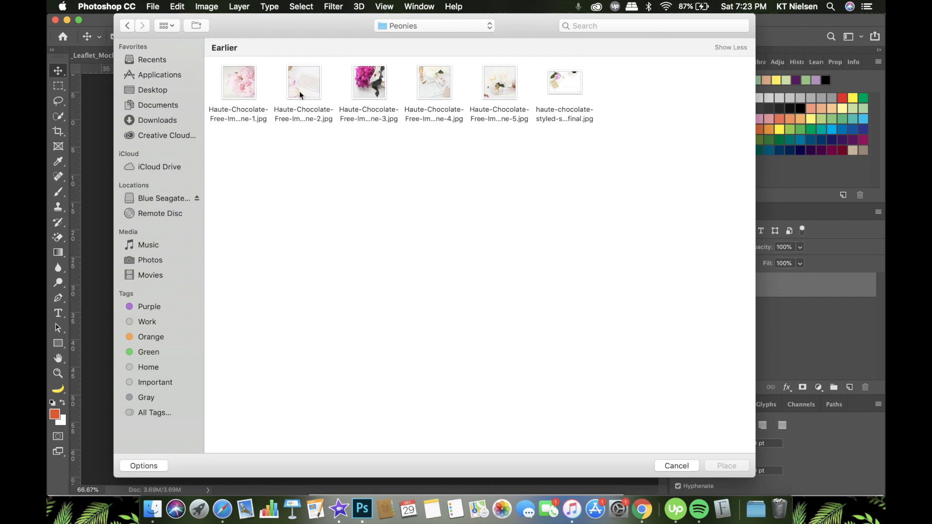
{"action": "left_click", "coordinate": [444, 86]}
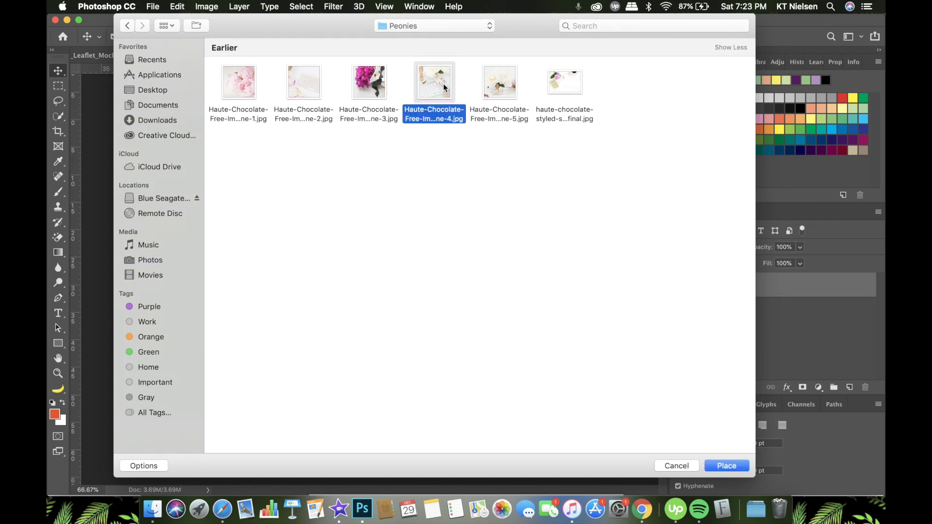
{"action": "double_click", "coordinate": [443, 86]}
Scale the placed keyboard photo to about 205% so it covers the page, then save and close Left page.psb
{"action": "left_click_drag", "start_coordinate": [295, 204], "coordinate": [187, 98]}
{"action": "left_click_drag", "start_coordinate": [444, 355], "coordinate": [528, 438]}
{"action": "mouse_move", "coordinate": [374, 213]}
{"action": "left_mouse_down"}
{"action": "mouse_move", "coordinate": [368, 283]}
{"action": "mouse_move", "coordinate": [367, 213]}
{"action": "mouse_move", "coordinate": [362, 223]}
{"action": "left_mouse_up"}
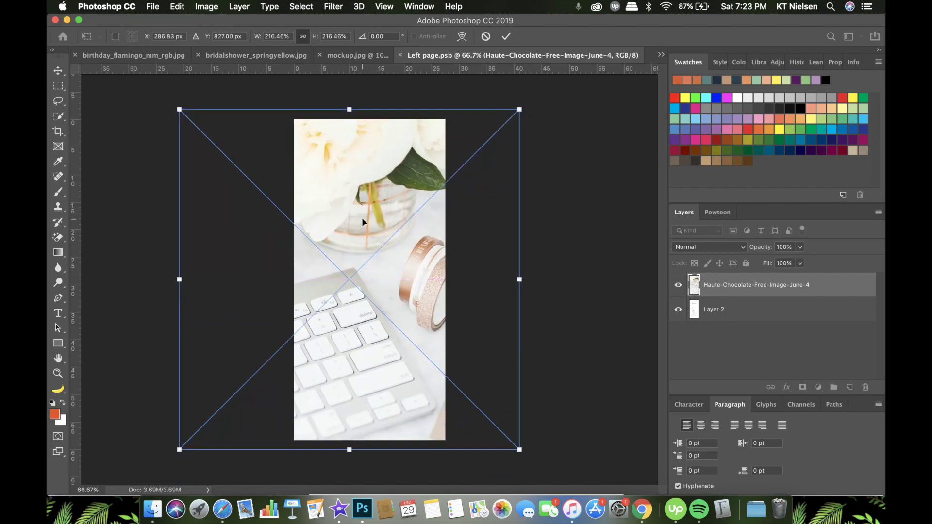
{"action": "left_click_drag", "start_coordinate": [520, 110], "coordinate": [505, 115]}
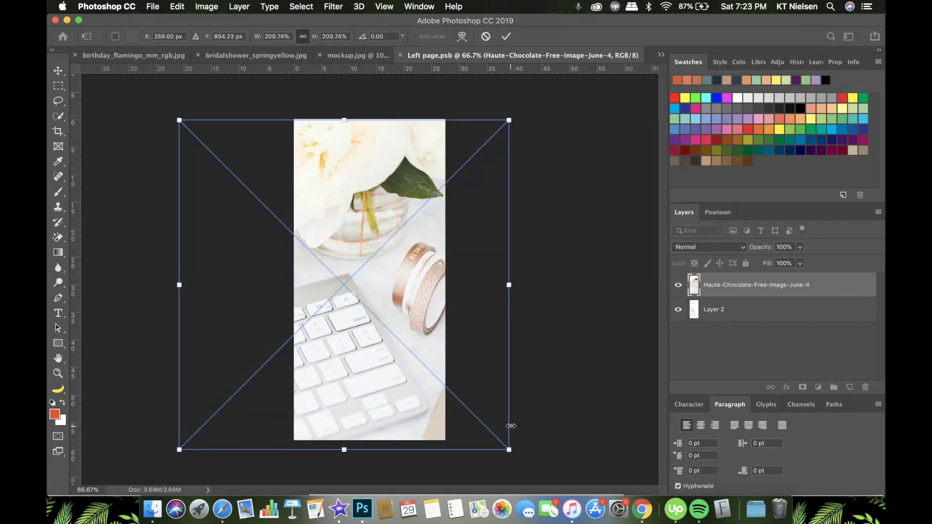
{"action": "left_click_drag", "start_coordinate": [508, 449], "coordinate": [498, 438]}
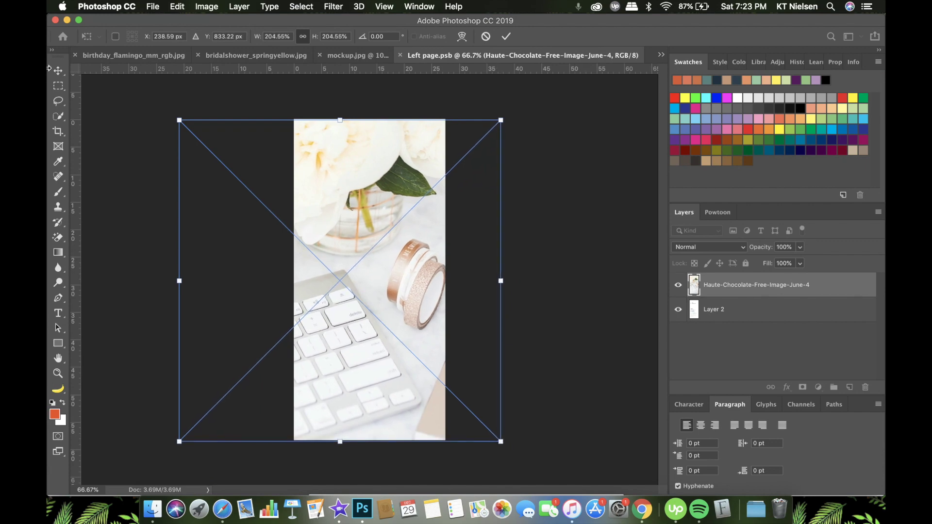
{"action": "key", "text": "Return"}
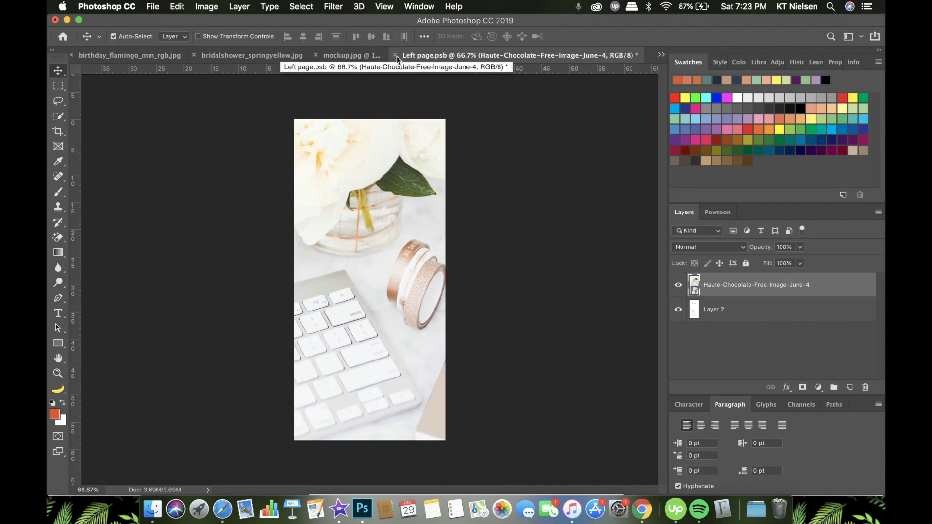
{"action": "left_click", "coordinate": [395, 55]}
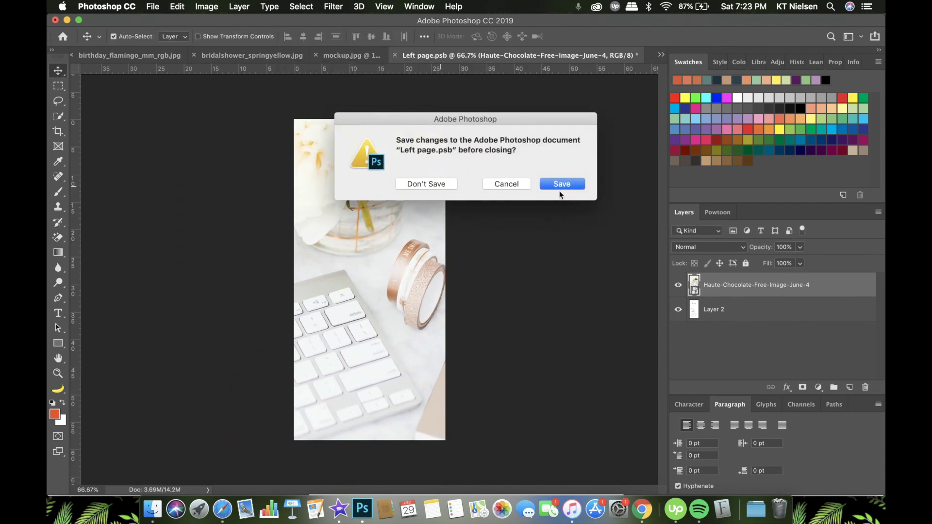
{"action": "left_click", "coordinate": [544, 184]}
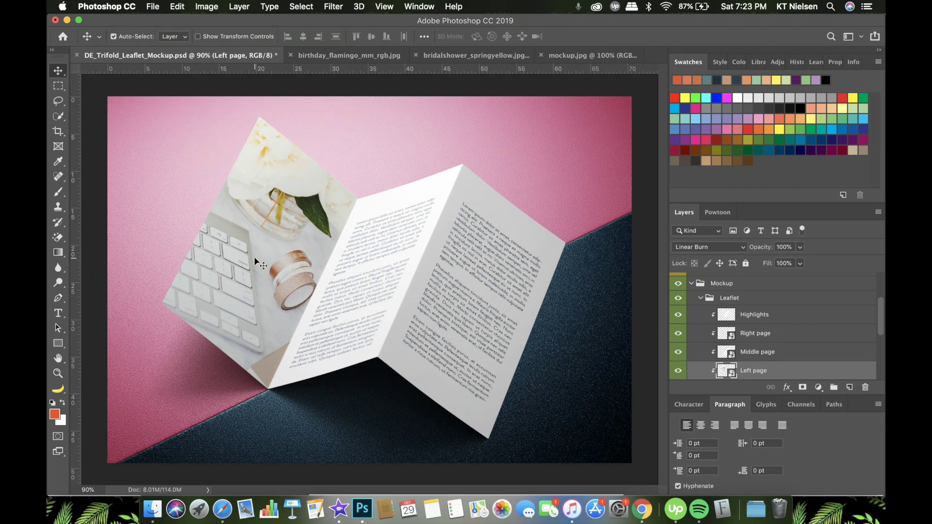
Open the Middle page smart object's contents and place Haute-Chocolate-Free-Image-June-3 as an embedded image
{"action": "left_click", "coordinate": [729, 356]}
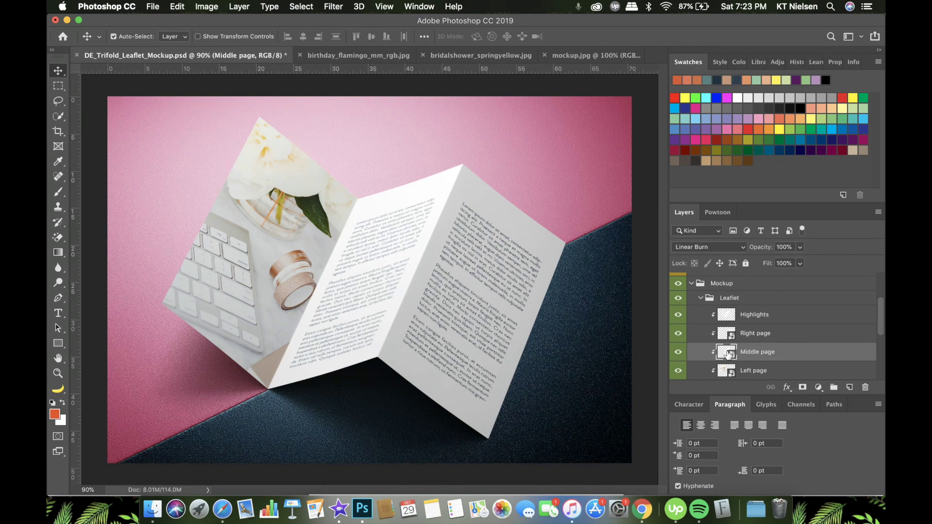
{"action": "double_click", "coordinate": [728, 355]}
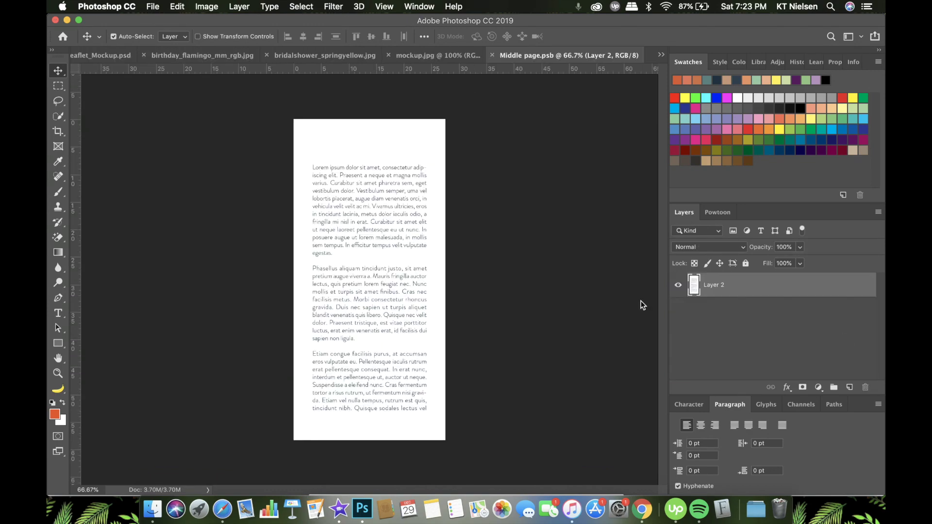
{"action": "left_click", "coordinate": [153, 6]}
{"action": "left_click", "coordinate": [189, 219]}
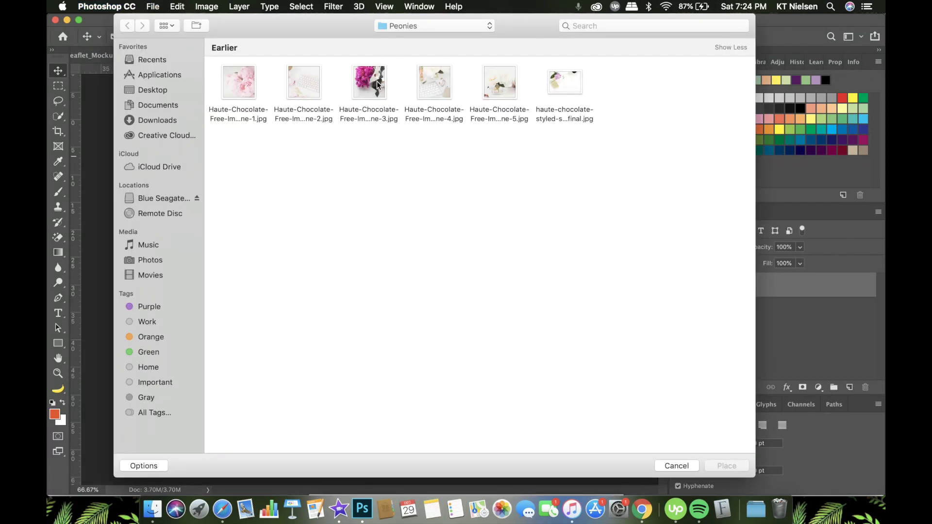
{"action": "double_click", "coordinate": [374, 82]}
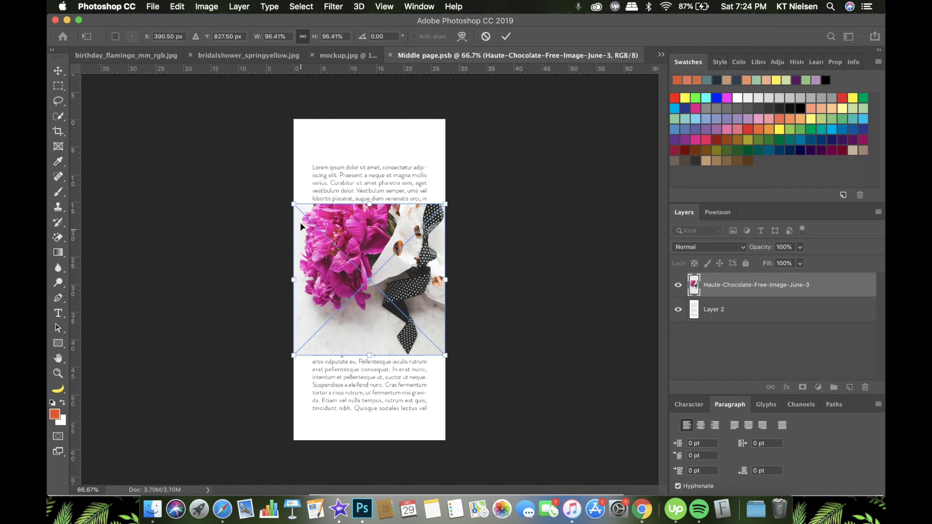
Scale the magenta peony photo to about 204%, position the flower over the page, and save and close Middle page.psb
{"action": "left_click_drag", "start_coordinate": [291, 203], "coordinate": [192, 103]}
{"action": "left_click_drag", "start_coordinate": [444, 355], "coordinate": [502, 467]}
{"action": "left_click_drag", "start_coordinate": [529, 102], "coordinate": [512, 118]}
{"action": "left_click_drag", "start_coordinate": [355, 144], "coordinate": [422, 146]}
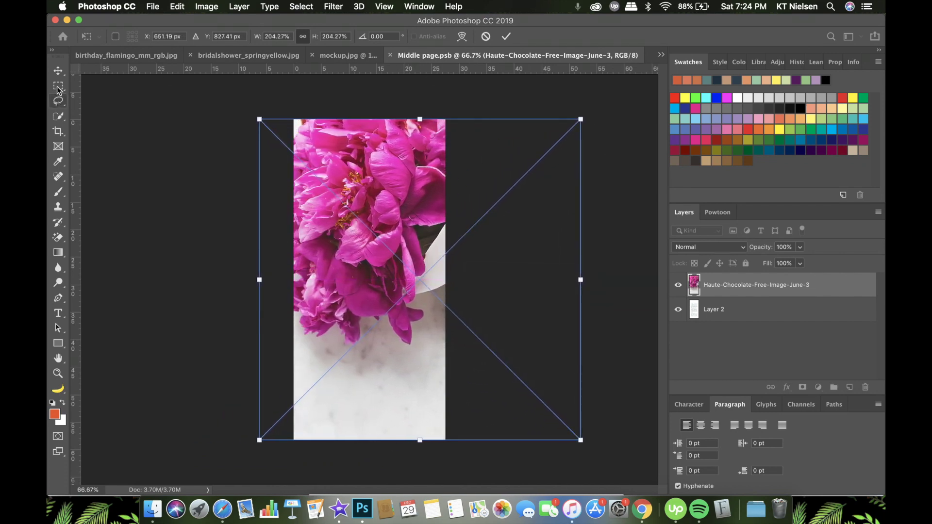
{"action": "left_click", "coordinate": [58, 70]}
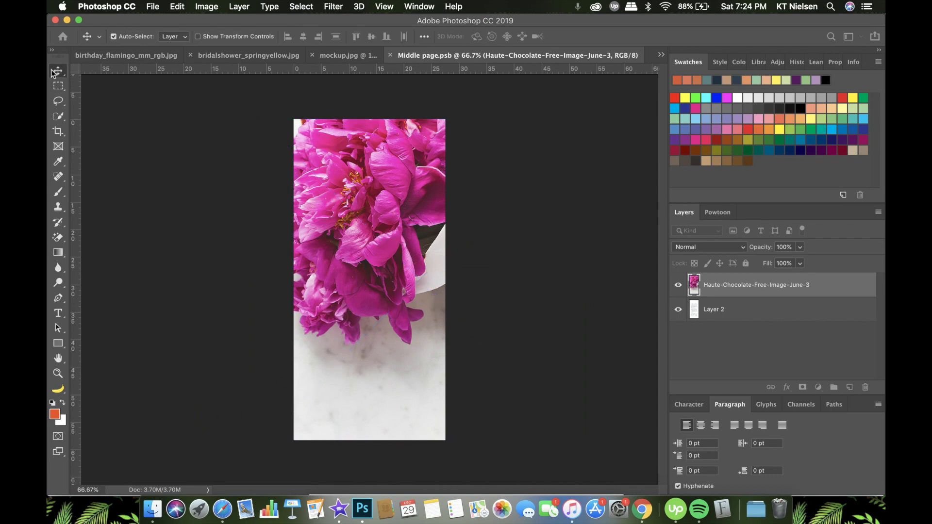
{"action": "left_click", "coordinate": [387, 55]}
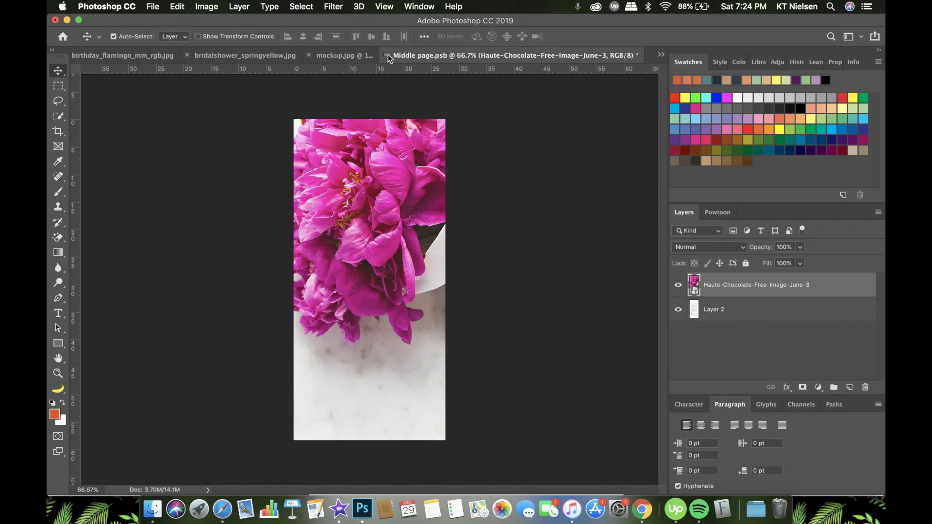
{"action": "left_click", "coordinate": [584, 183]}
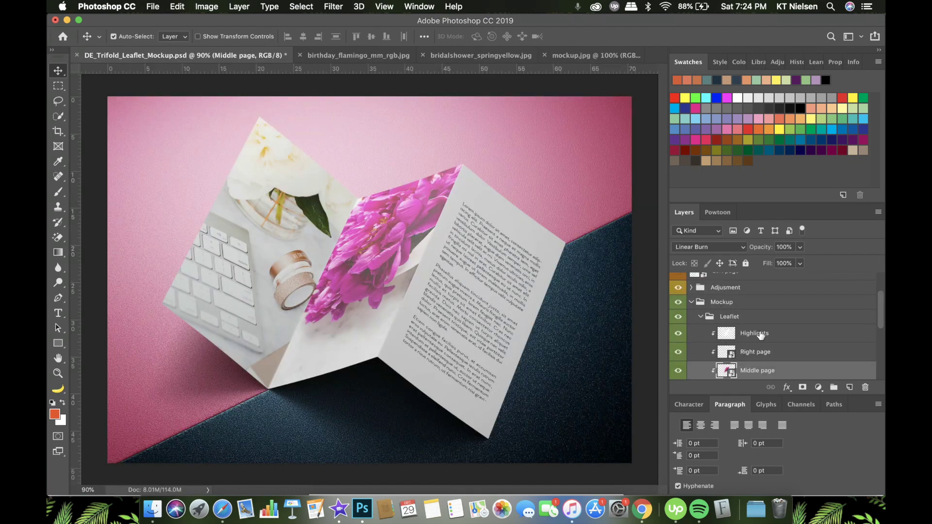
Toggle the Highlights layer to compare its effect on the leaflet, leaving it hidden
{"action": "left_click", "coordinate": [679, 334]}
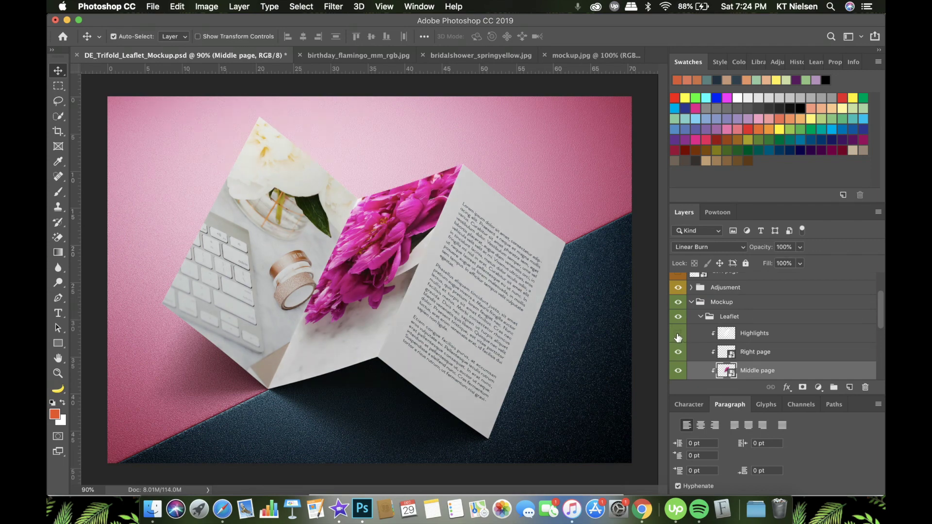
{"action": "left_click", "coordinate": [679, 335]}
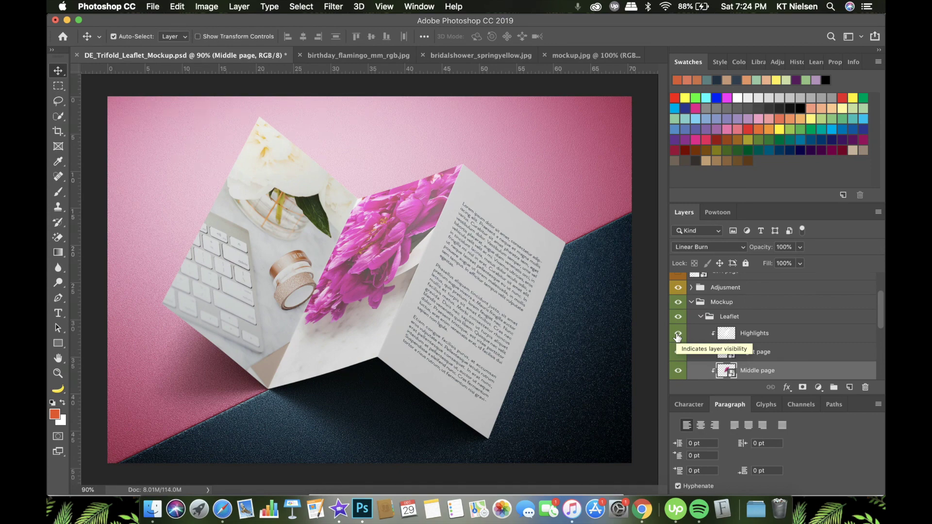
{"action": "left_click", "coordinate": [678, 335]}
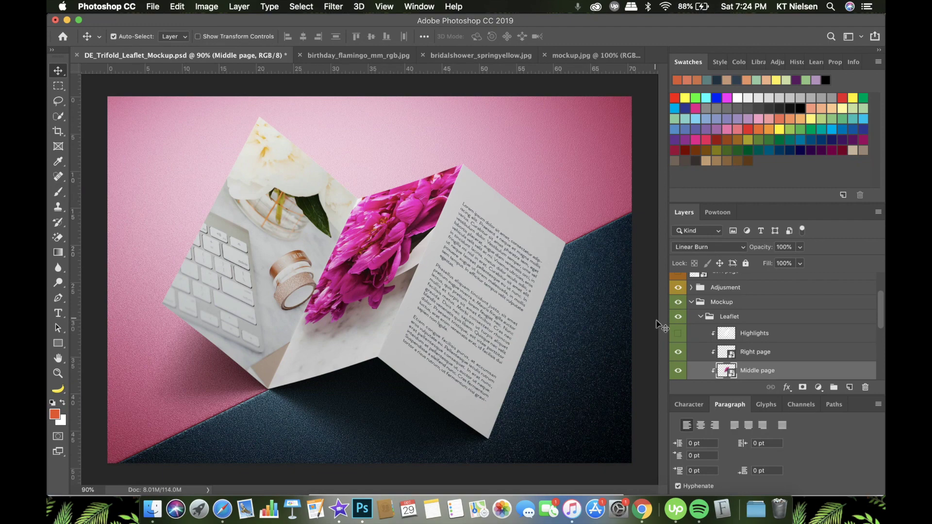
Open the Right page smart object's contents and place Haute-Chocolate-Free-Image-June-1 as an embedded image
{"action": "left_click", "coordinate": [762, 355]}
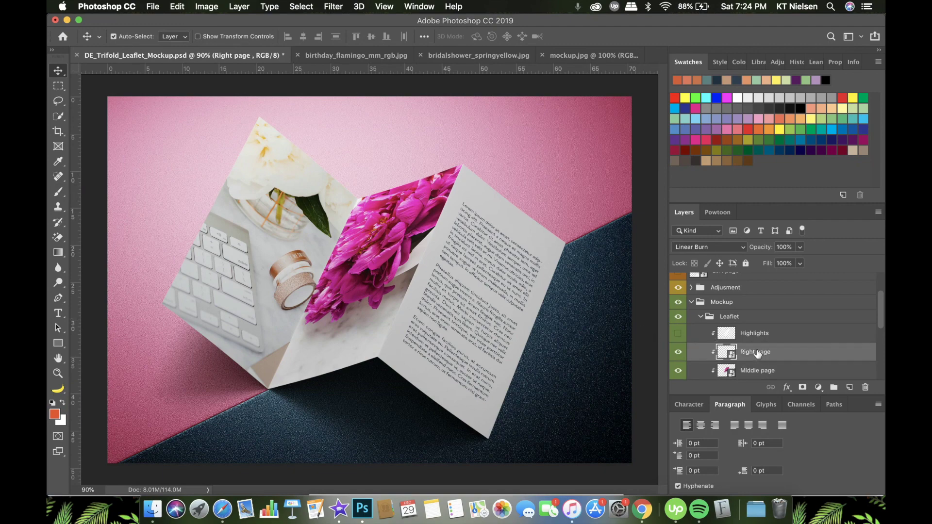
{"action": "double_click", "coordinate": [754, 352]}
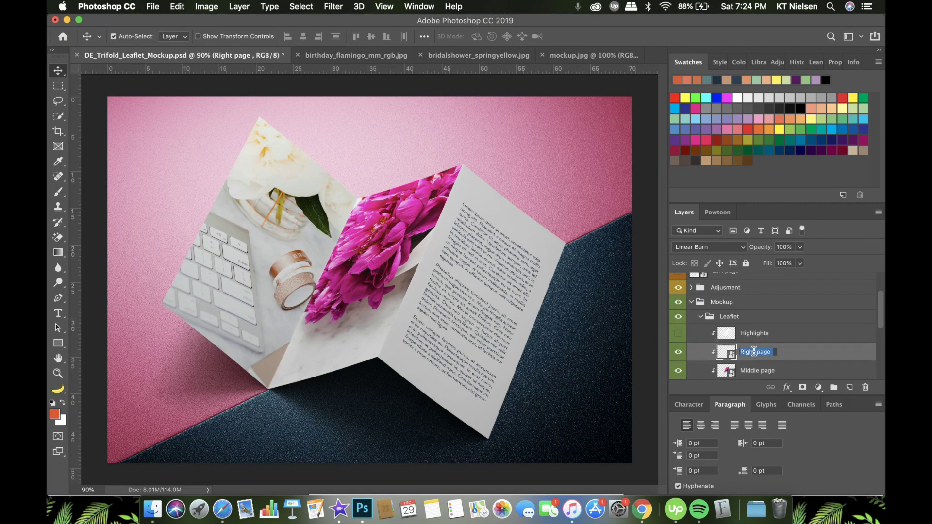
{"action": "double_click", "coordinate": [727, 353]}
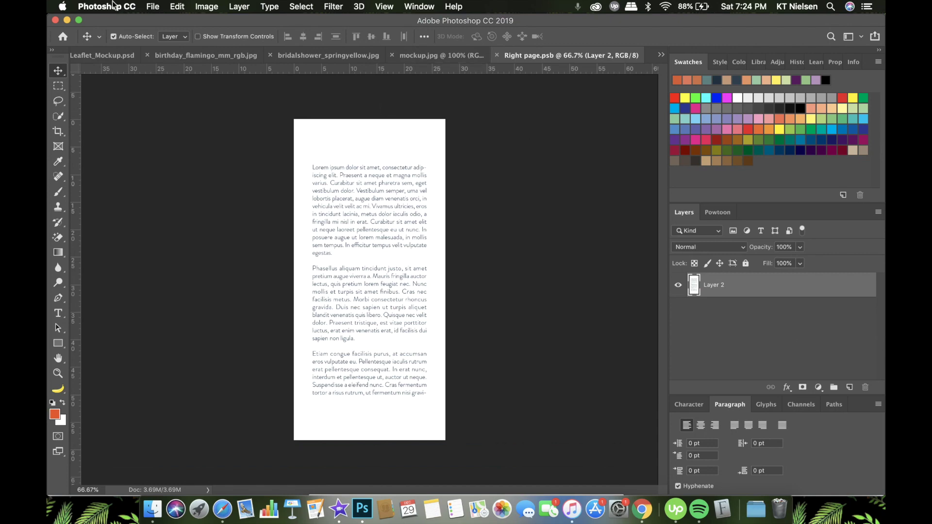
{"action": "left_click", "coordinate": [152, 6]}
{"action": "left_click", "coordinate": [194, 218]}
{"action": "double_click", "coordinate": [242, 88]}
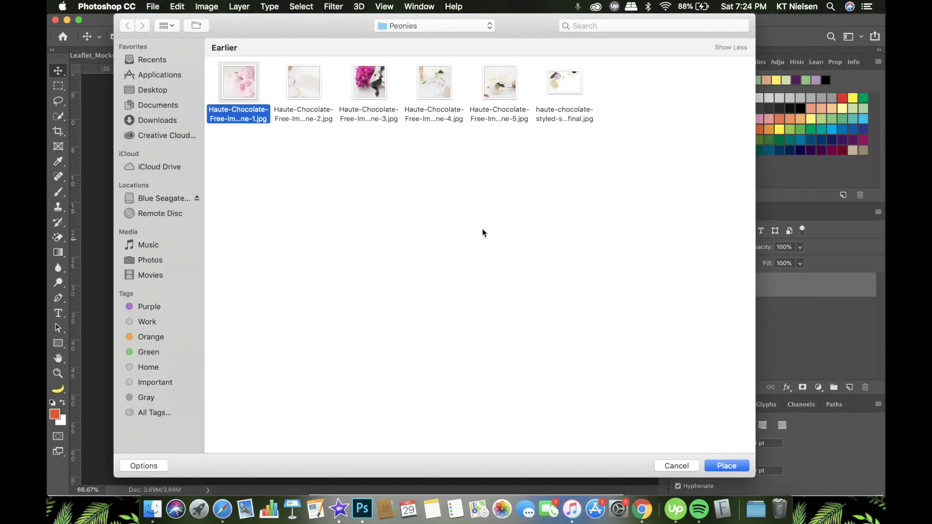
Scale the light pink peony photo to about 206% so it fills the page, and save and close Right page.psb
{"action": "left_click_drag", "start_coordinate": [292, 208], "coordinate": [200, 110]}
{"action": "left_click_drag", "start_coordinate": [443, 356], "coordinate": [389, 341]}
{"action": "left_click_drag", "start_coordinate": [456, 116], "coordinate": [451, 116]}
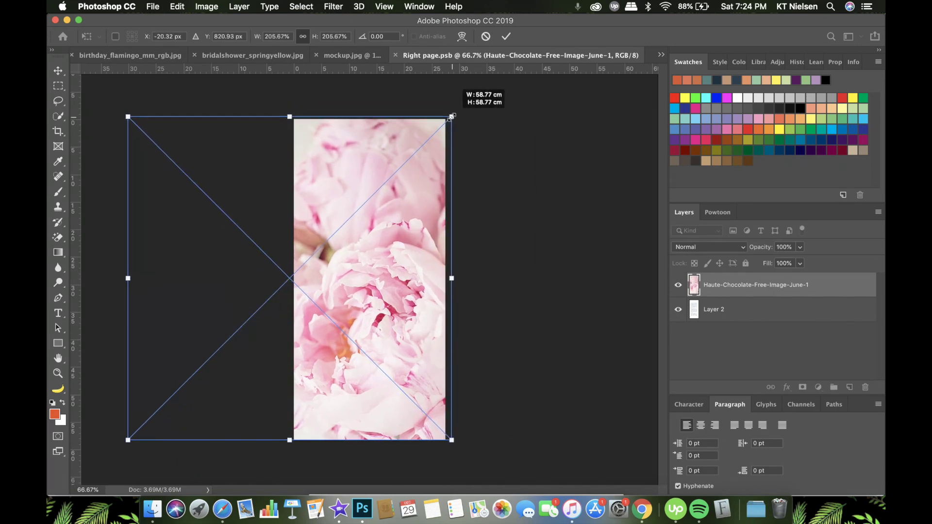
{"action": "key", "text": "Return"}
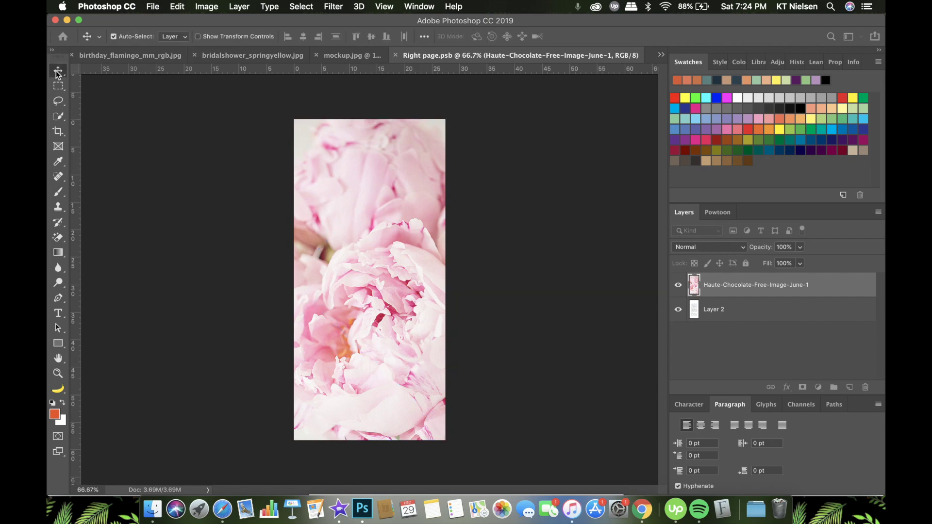
{"action": "left_click", "coordinate": [391, 56]}
{"action": "left_click", "coordinate": [562, 186]}
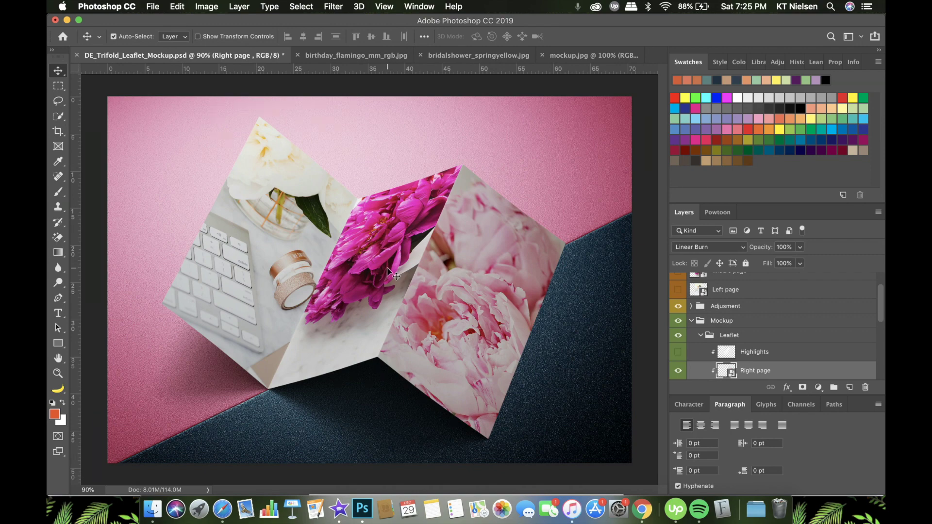
Reopen the contents of the Middle page smart object from the Leaflet group
{"action": "scroll", "coordinate": [794, 363], "scroll_direction": "down", "scroll_amount": 2}
{"action": "left_click", "coordinate": [773, 369]}
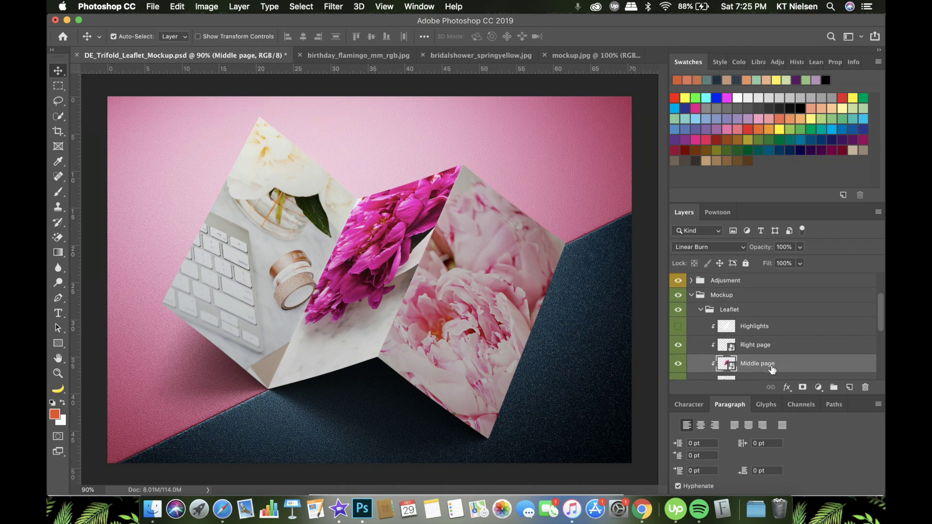
{"action": "double_click", "coordinate": [726, 364]}
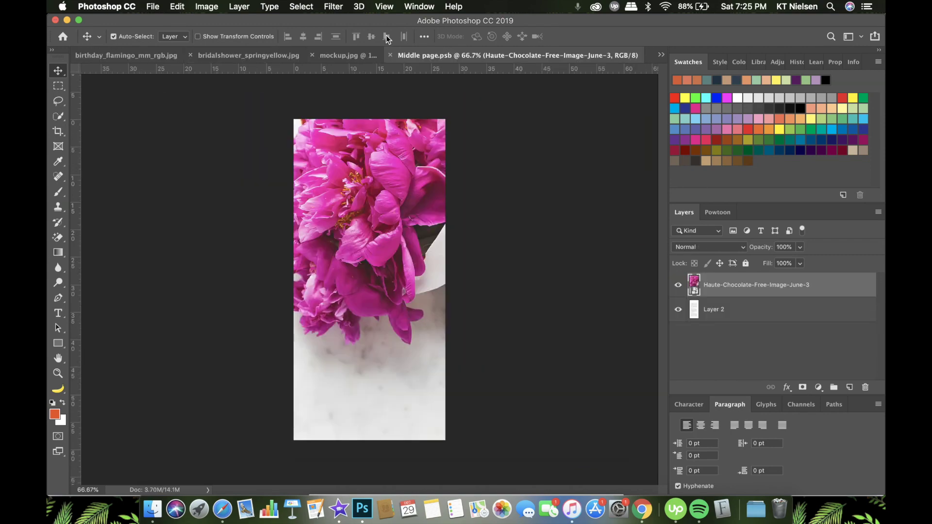
Place the haute chocolate styled stock photography peonies and coffee-7-FINAL image from the Coffee & Peonies folder as embedded in Middle page.psb
{"action": "left_click", "coordinate": [153, 6]}
{"action": "left_click", "coordinate": [160, 218]}
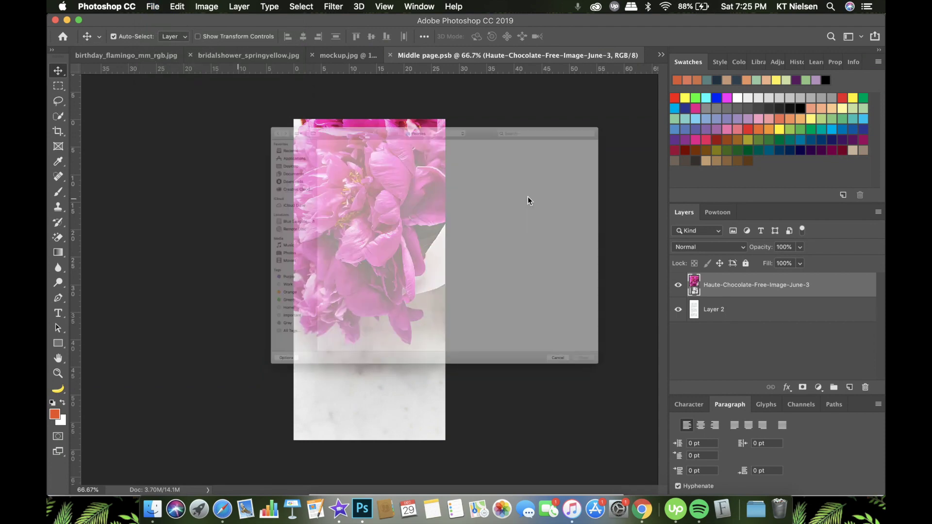
{"action": "left_click", "coordinate": [424, 25]}
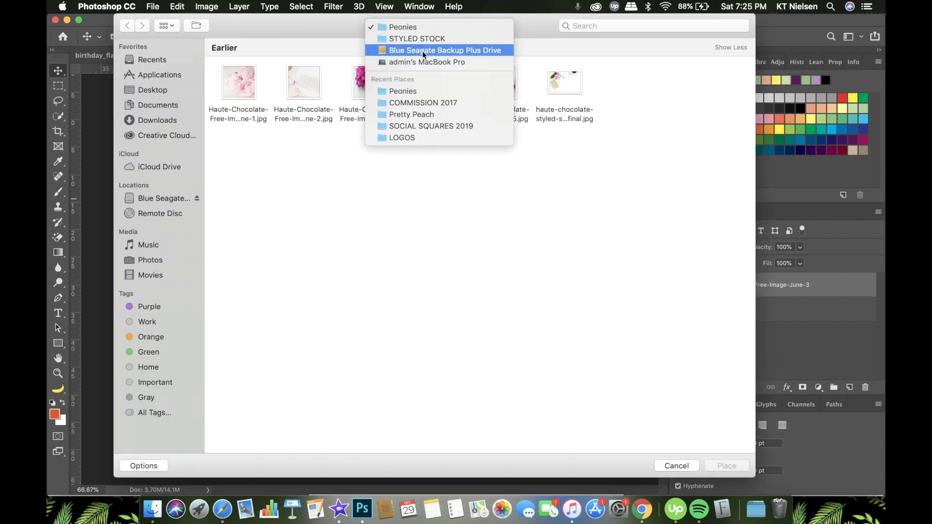
{"action": "key", "text": "Escape"}
{"action": "double_click", "coordinate": [369, 83]}
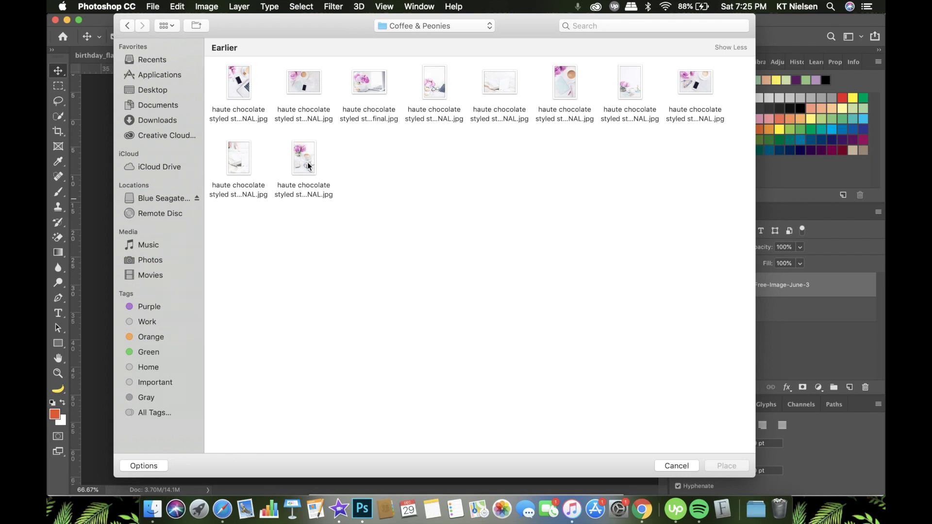
{"action": "left_click", "coordinate": [428, 91]}
{"action": "double_click", "coordinate": [428, 91]}
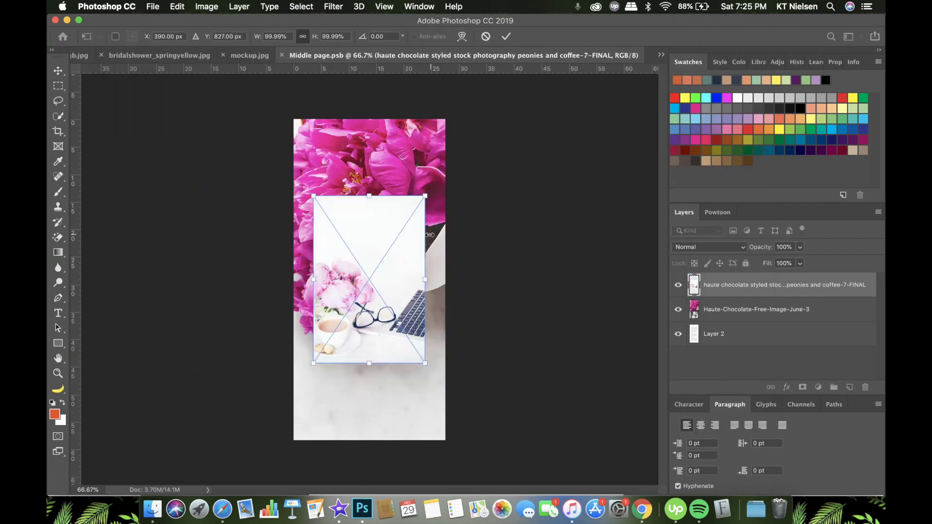
Scale the placed peonies and coffee photo to about 194% and align it with the page's left edge so it covers the page
{"action": "left_click_drag", "start_coordinate": [314, 195], "coordinate": [241, 88]}
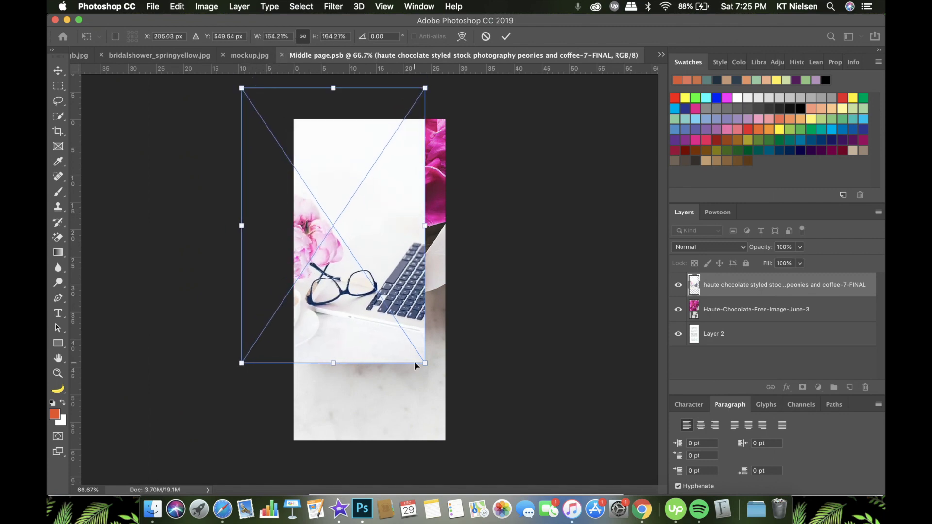
{"action": "left_click_drag", "start_coordinate": [422, 363], "coordinate": [472, 431]}
{"action": "left_click_drag", "start_coordinate": [393, 260], "coordinate": [443, 275]}
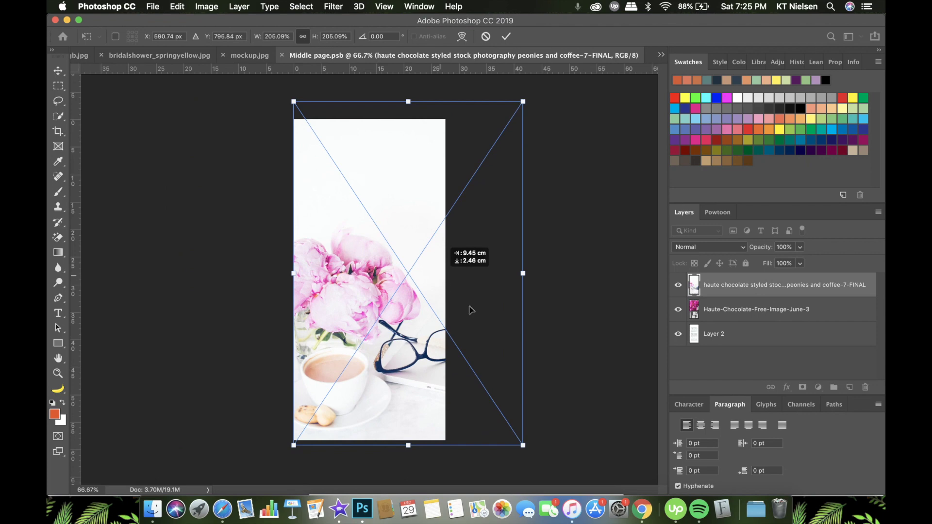
{"action": "left_click_drag", "start_coordinate": [520, 442], "coordinate": [518, 439]}
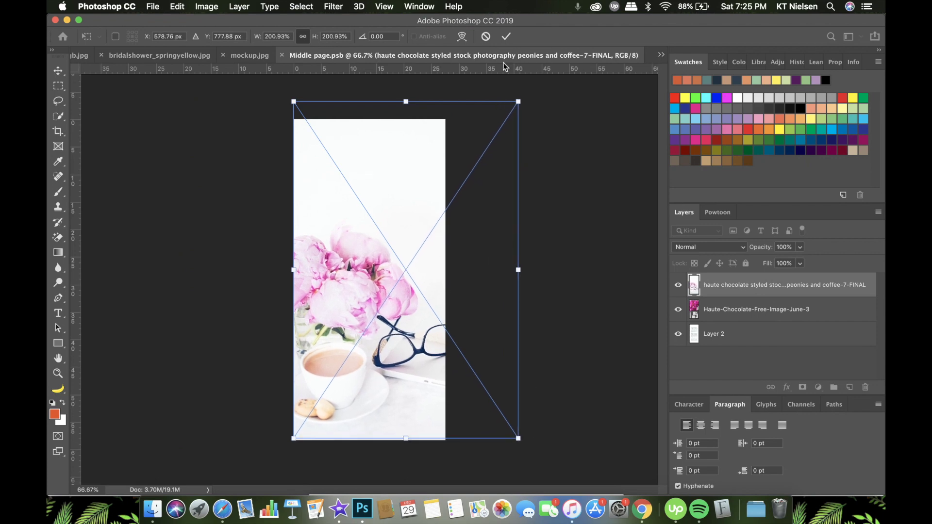
{"action": "left_click_drag", "start_coordinate": [519, 101], "coordinate": [510, 114]}
{"action": "left_click_drag", "start_coordinate": [489, 111], "coordinate": [493, 109]}
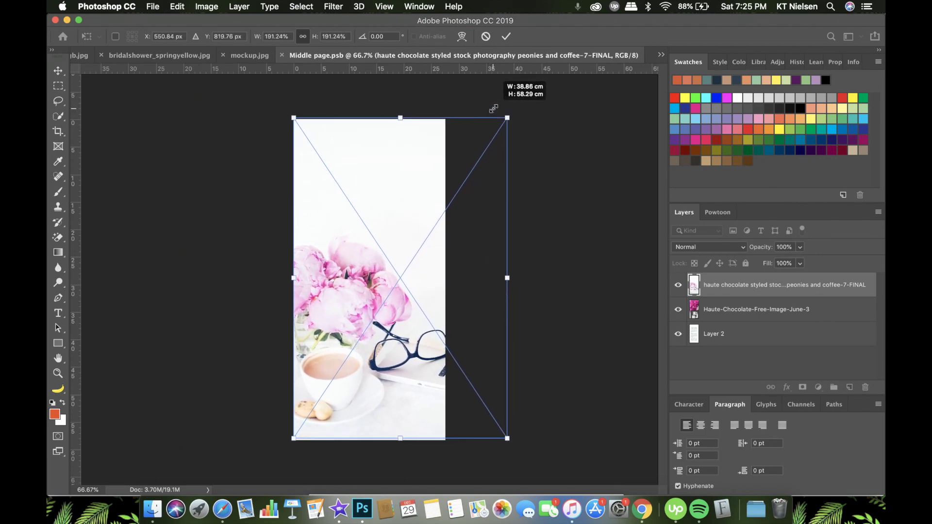
{"action": "left_click_drag", "start_coordinate": [507, 439], "coordinate": [507, 440]}
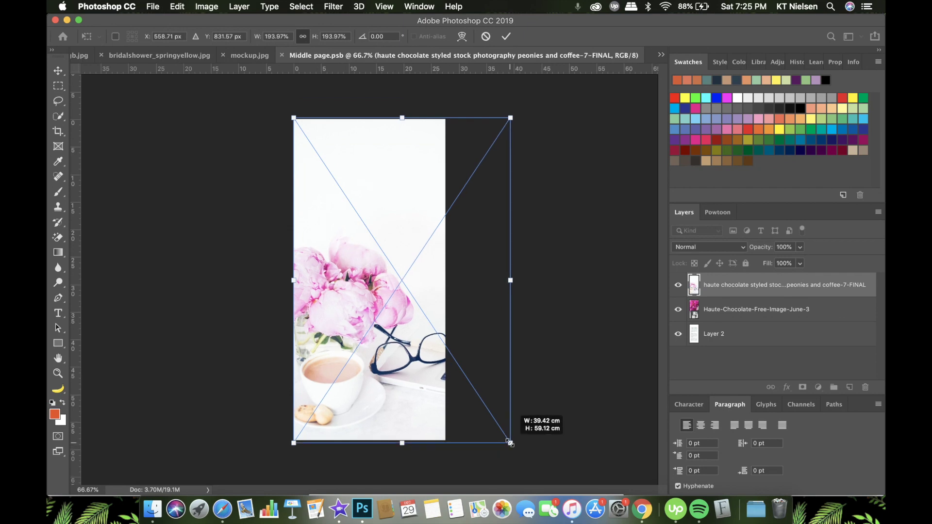
{"action": "key", "text": "Return"}
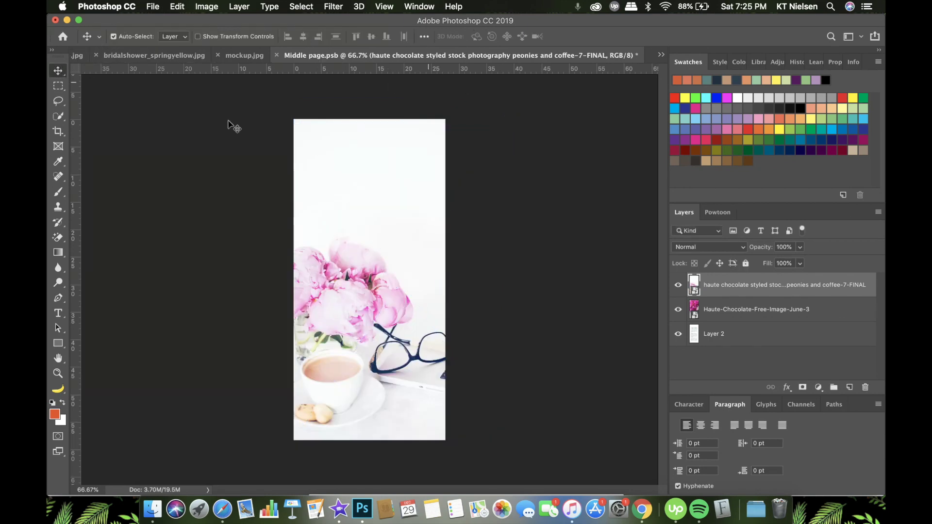
Add the text "Peony" in the blank white area above the flowers
{"action": "left_click", "coordinate": [58, 313]}
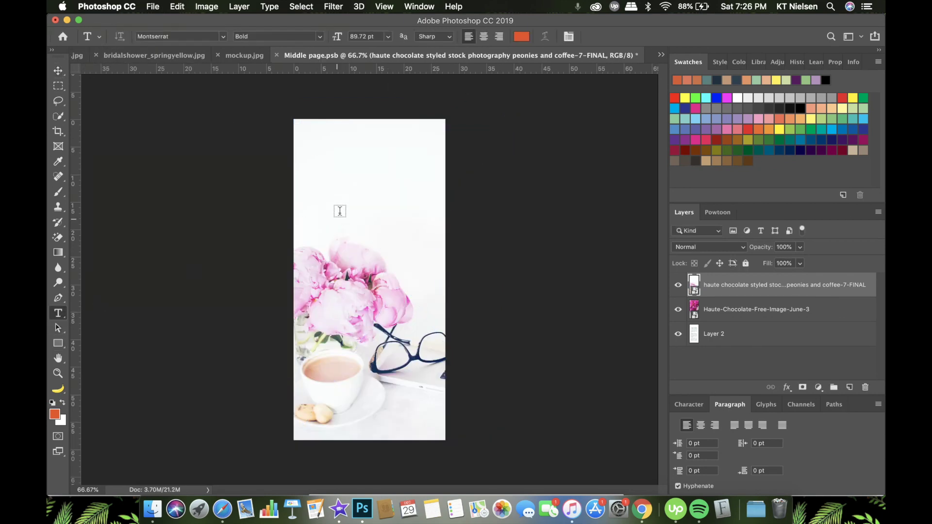
{"action": "left_click", "coordinate": [344, 179]}
{"action": "left_click", "coordinate": [343, 182]}
{"action": "type", "text": "Peony"}
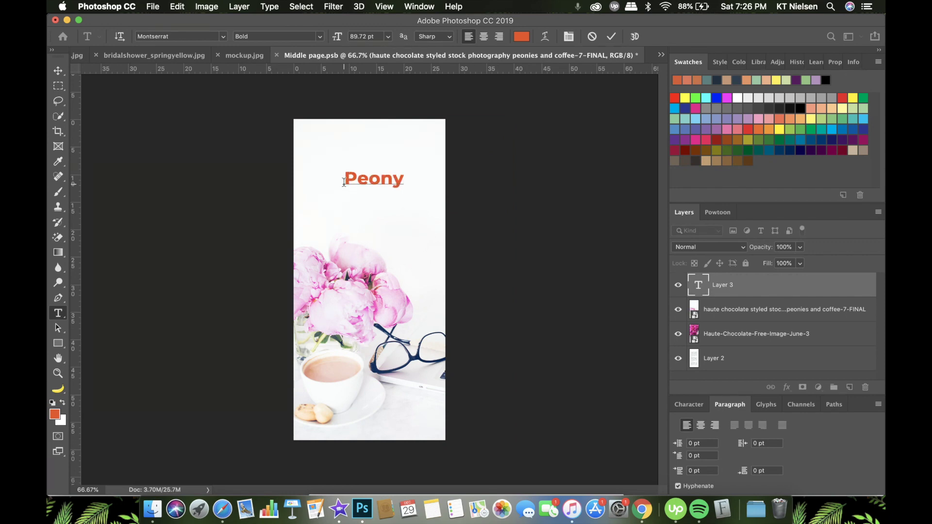
Change the color of the "Peony" text to black (000000)
{"action": "left_click_drag", "start_coordinate": [399, 177], "coordinate": [335, 166]}
{"action": "left_click", "coordinate": [521, 36]}
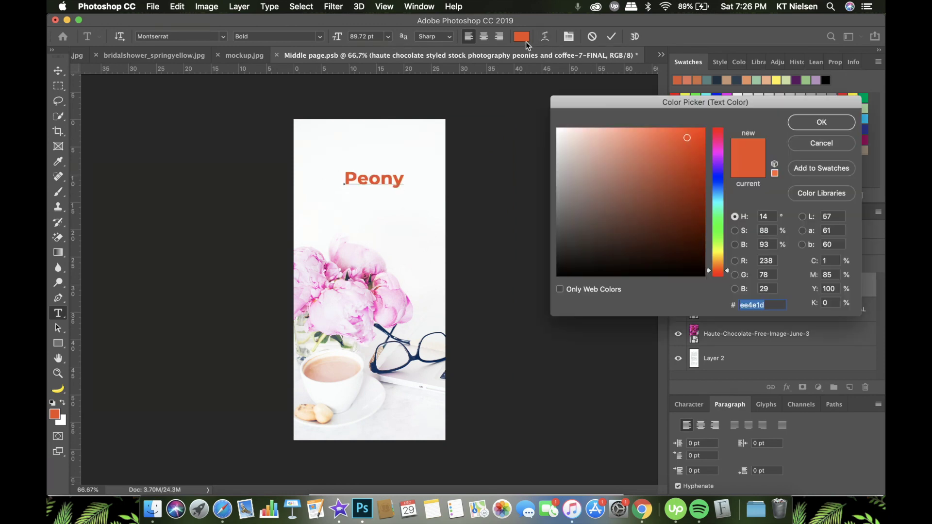
{"action": "left_click_drag", "start_coordinate": [687, 139], "coordinate": [707, 277]}
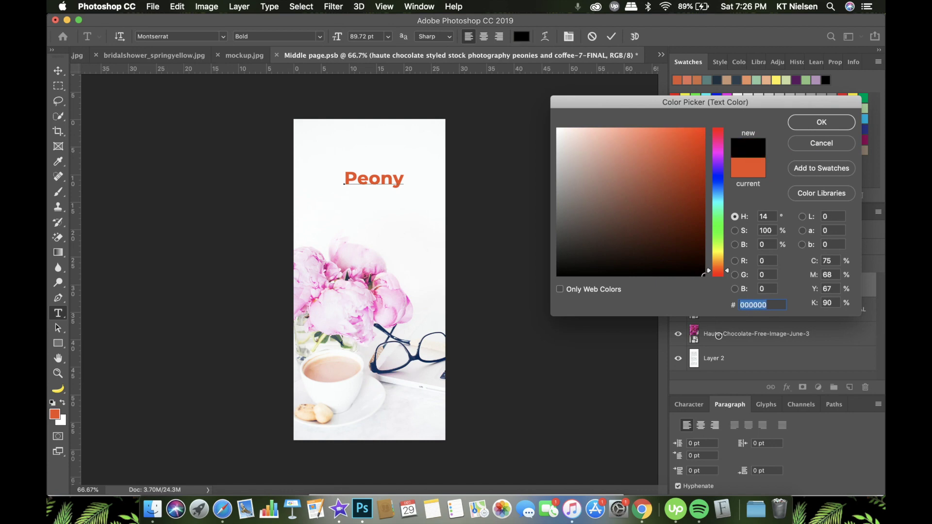
{"action": "key", "text": "Return"}
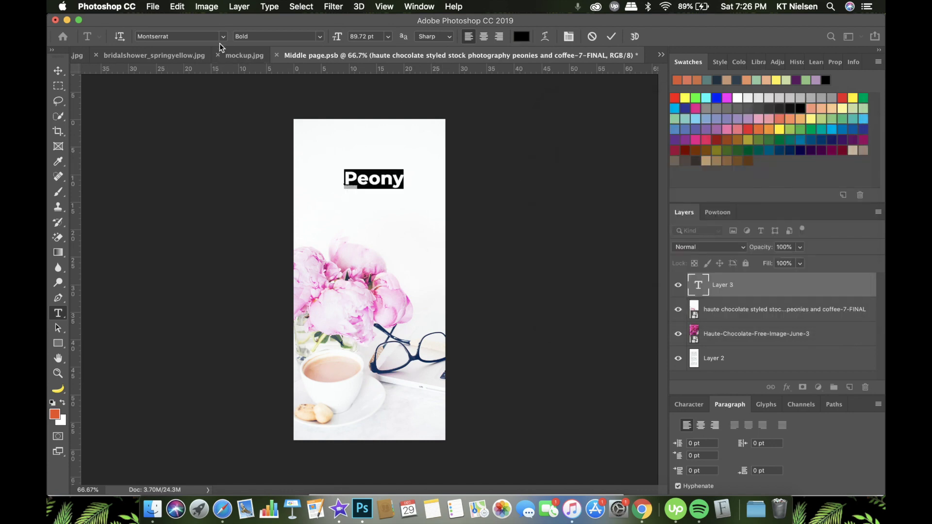
Set the heading's font to Spoiled and extend its text to "Peony Season"
{"action": "left_click", "coordinate": [199, 36]}
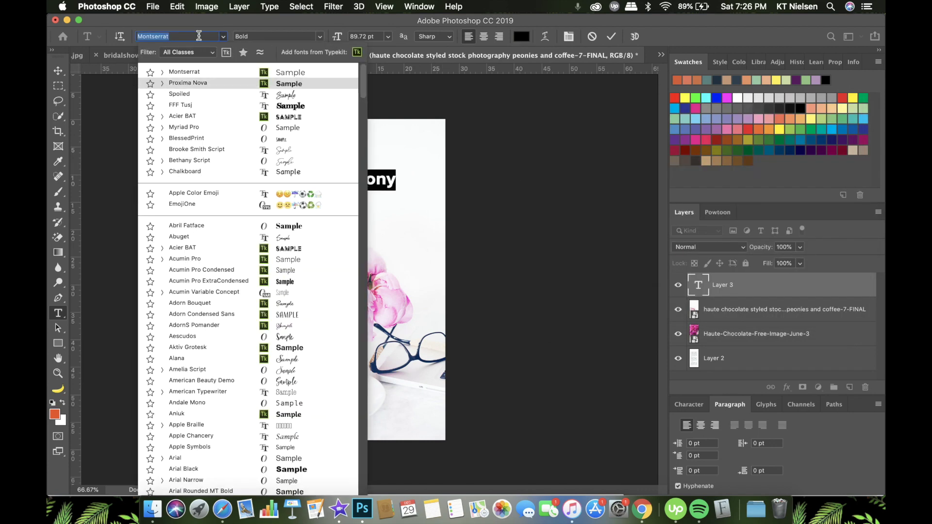
{"action": "left_click", "coordinate": [294, 91]}
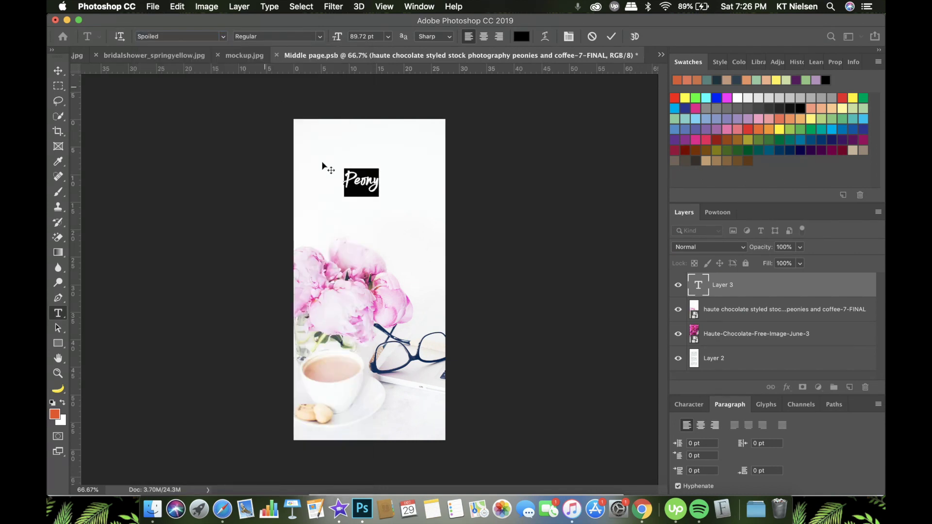
{"action": "key", "text": "Right"}
{"action": "type", "text": "Season"}
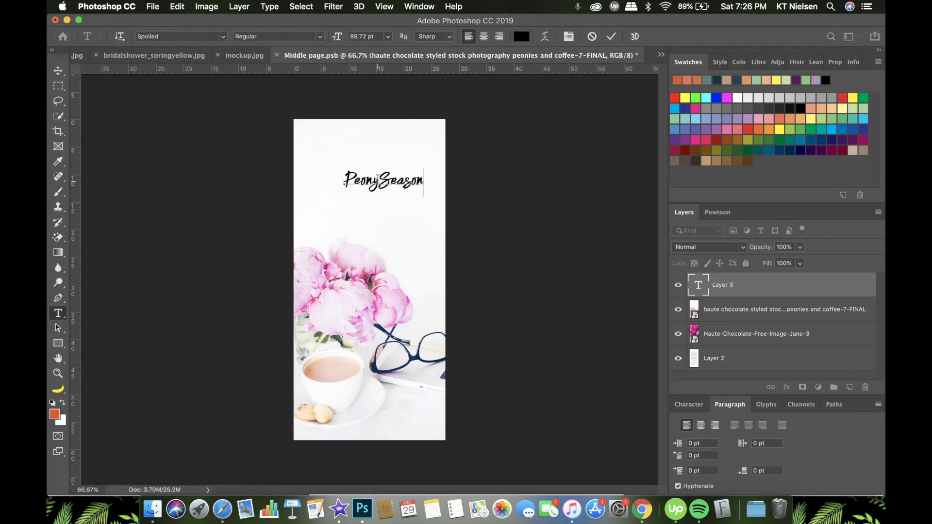
Set the "Peony Season" text size to 100 pt and move the heading up and roughly centered on the page
{"action": "key", "text": "super+a"}
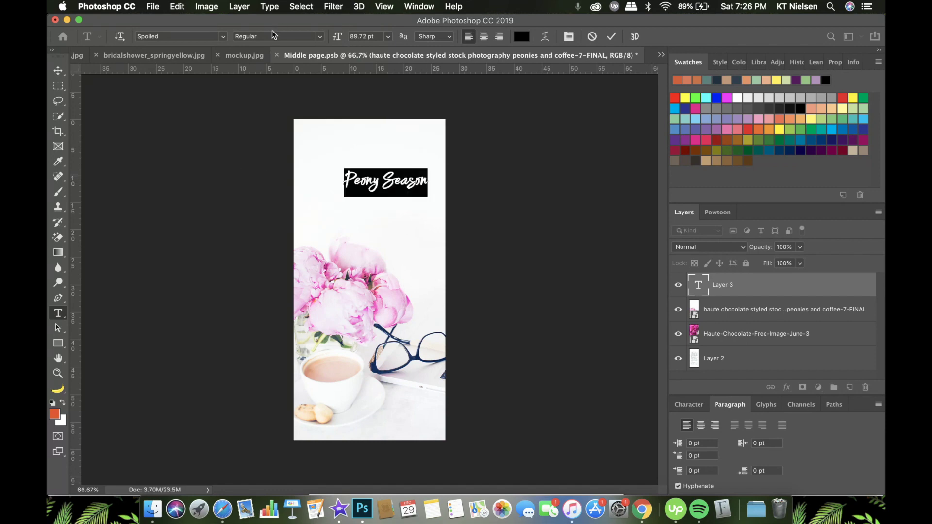
{"action": "left_click", "coordinate": [388, 37]}
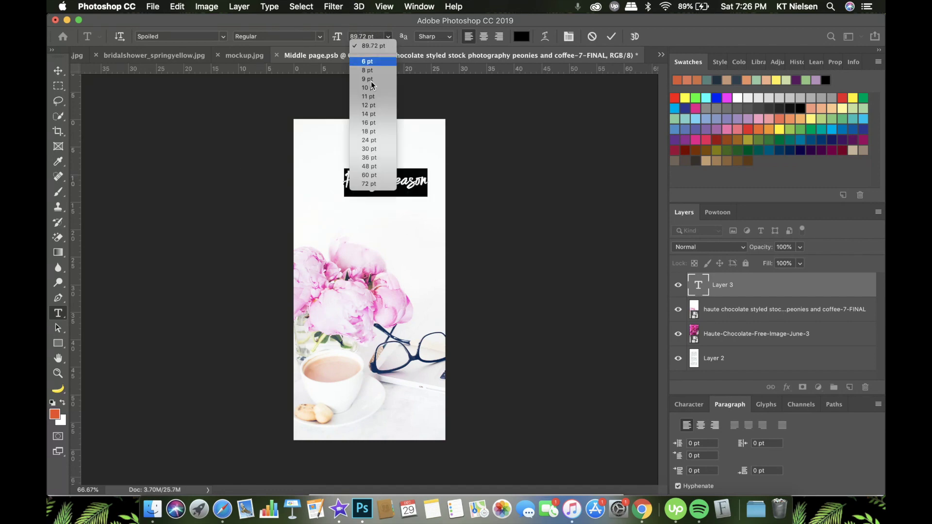
{"action": "left_click", "coordinate": [367, 36]}
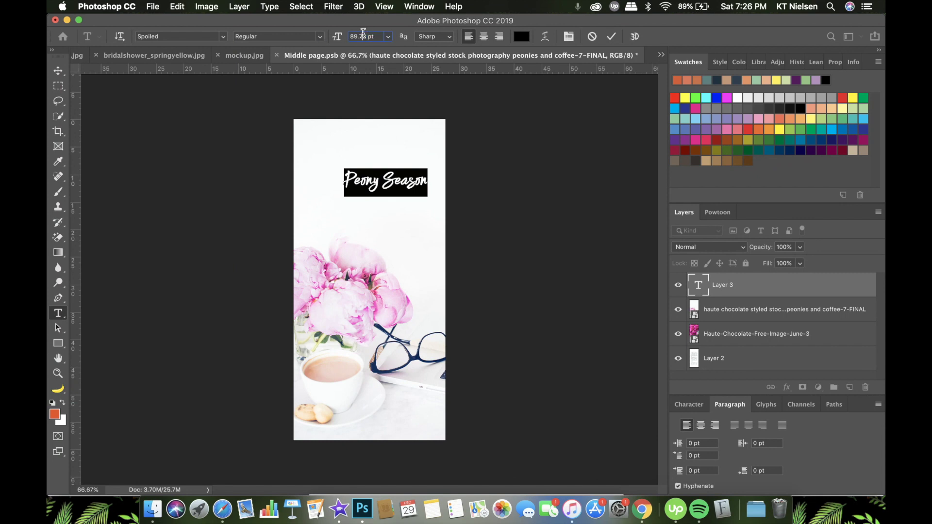
{"action": "double_click", "coordinate": [366, 35]}
{"action": "type", "text": "100"}
{"action": "key", "text": "Return"}
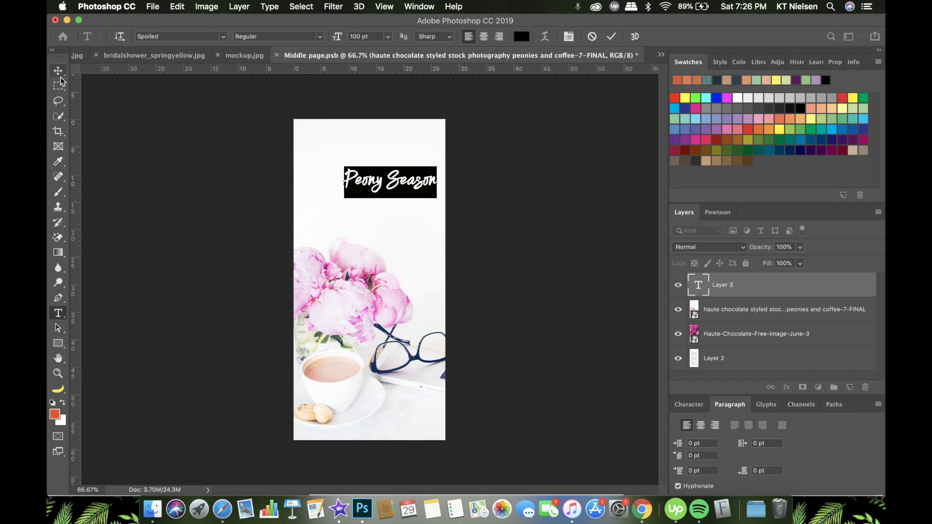
{"action": "left_click", "coordinate": [58, 70]}
{"action": "mouse_move", "coordinate": [370, 158]}
{"action": "left_mouse_down"}
{"action": "mouse_move", "coordinate": [357, 151]}
{"action": "mouse_move", "coordinate": [387, 162]}
{"action": "left_mouse_up"}
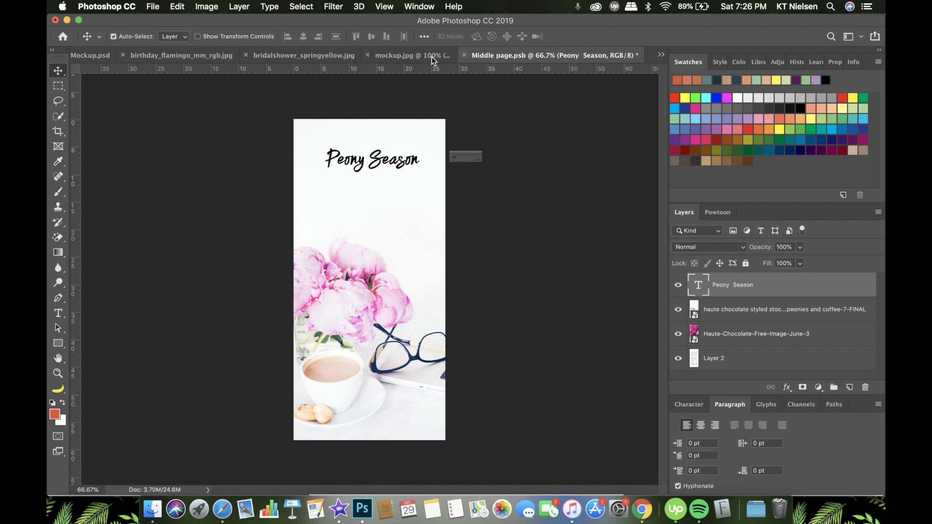
Close Middle page.psb with its changes saved, and collapse the Leaflet and Mockup groups in the leaflet mockup
{"action": "left_click", "coordinate": [464, 55]}
{"action": "left_click", "coordinate": [557, 185]}
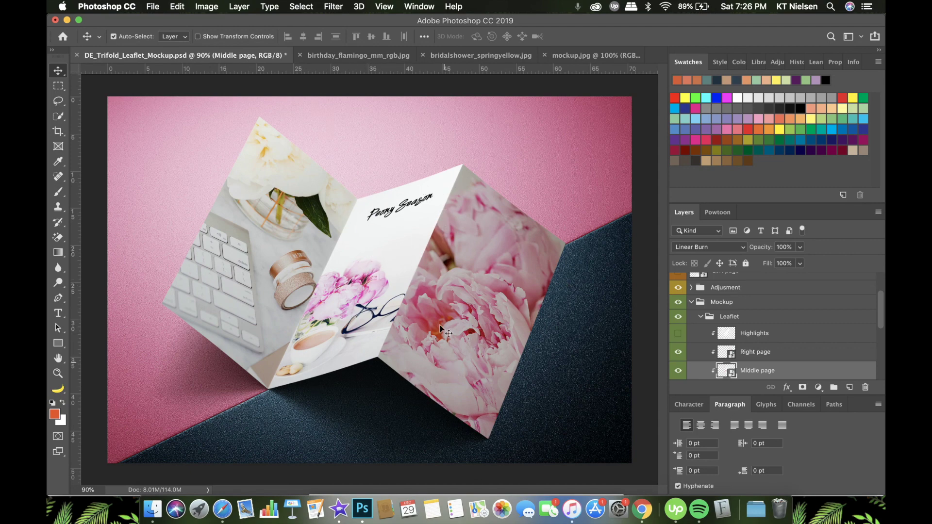
{"action": "left_click", "coordinate": [702, 317]}
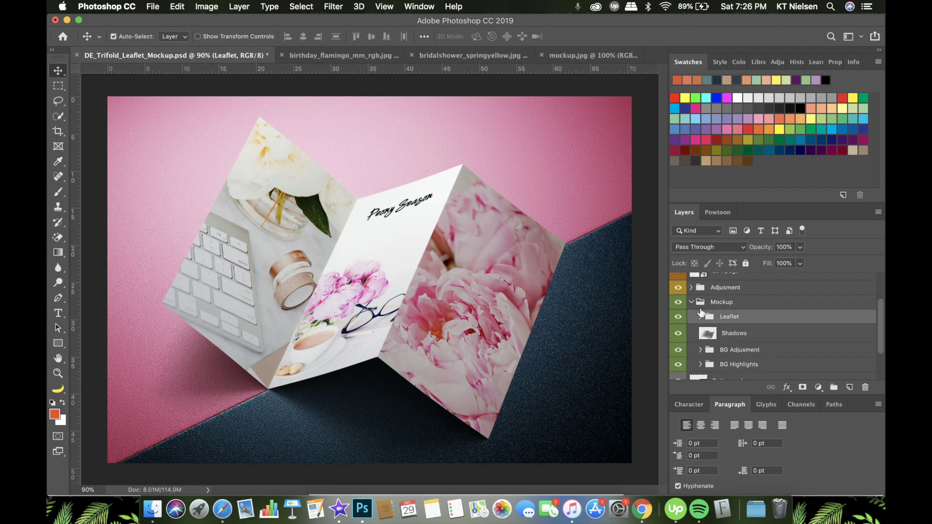
{"action": "left_click", "coordinate": [692, 303]}
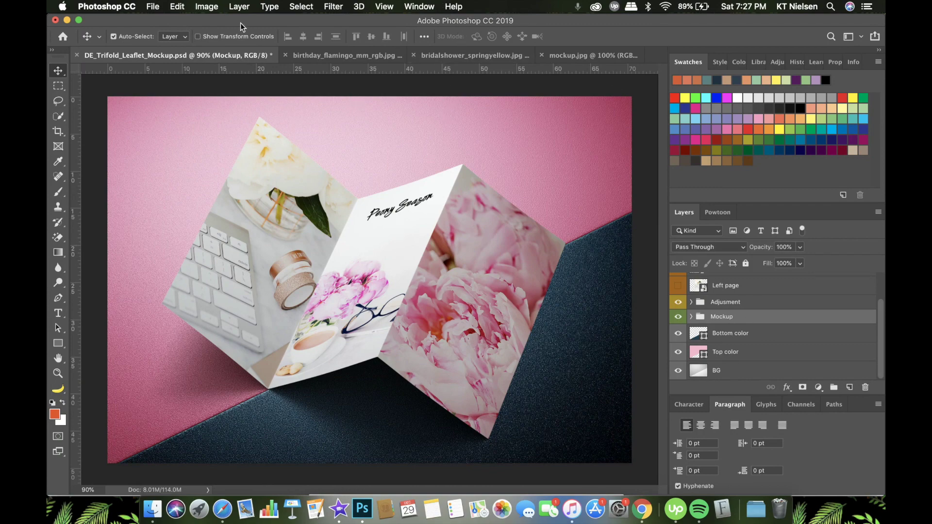
Start saving a copy of the leaflet mockup in PNG format to the Desktop
{"action": "left_click", "coordinate": [153, 6]}
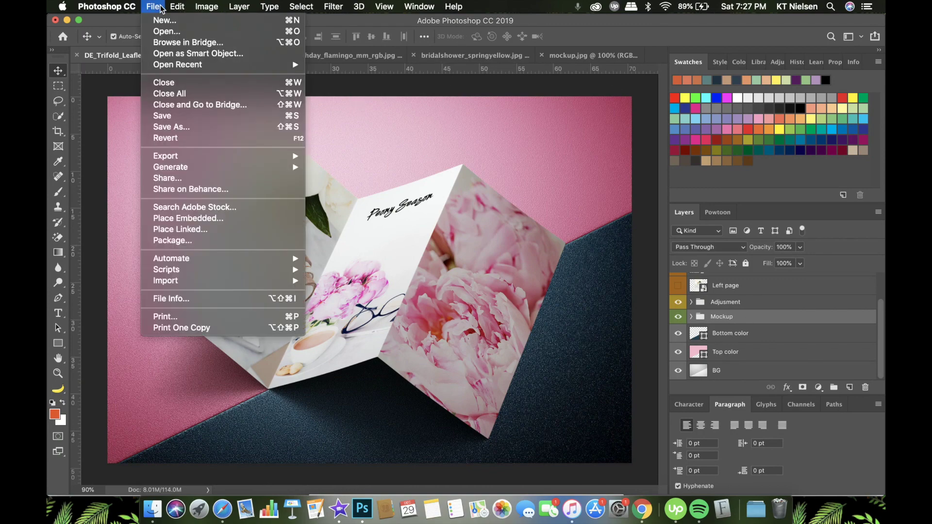
{"action": "left_click", "coordinate": [180, 128]}
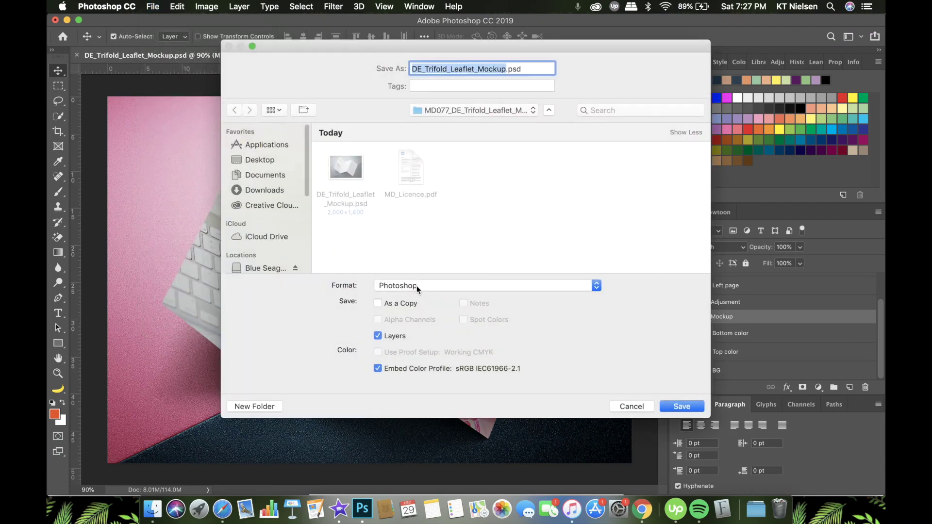
{"action": "left_click", "coordinate": [417, 285]}
{"action": "left_click", "coordinate": [227, 118]}
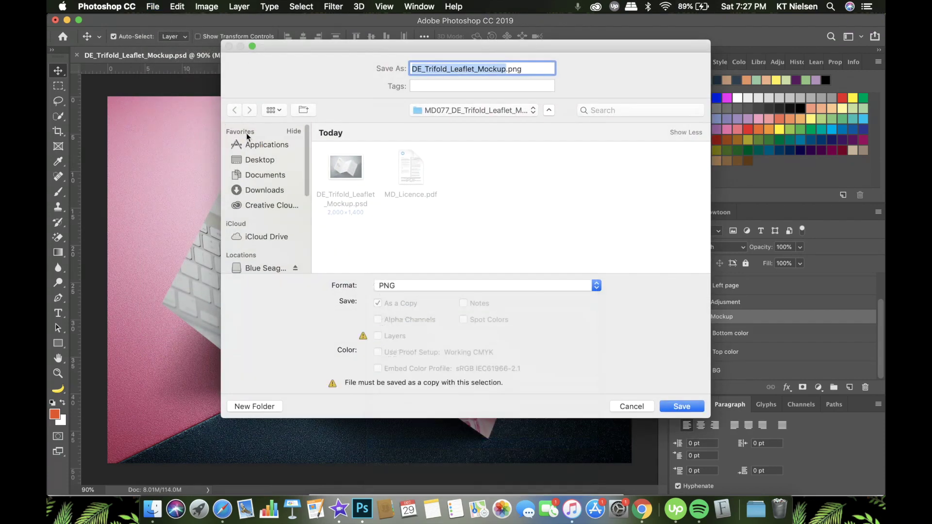
{"action": "left_click", "coordinate": [260, 160]}
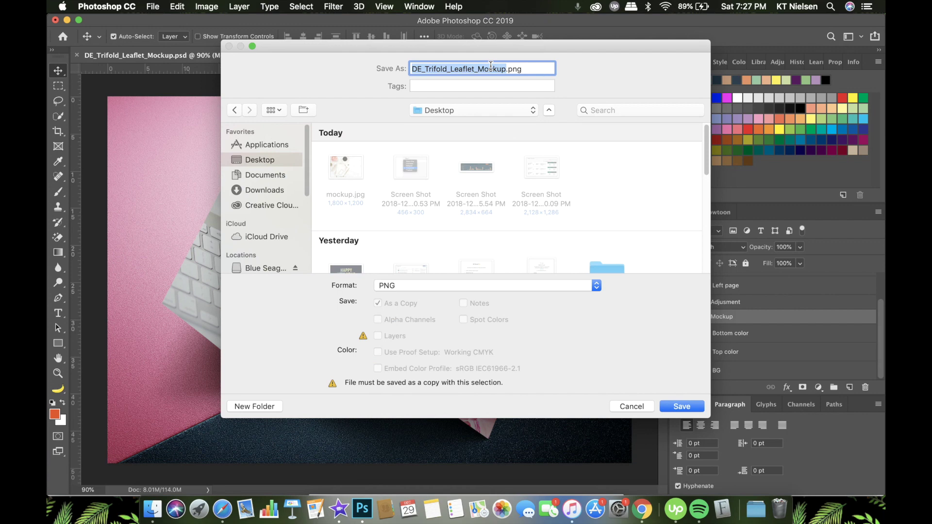
Name the copy Peony_Trifold_Leaflet_Mockup.png and save it with the Large file size (Fastest saving) option
{"action": "left_click", "coordinate": [427, 68]}
{"action": "key", "text": "BackSpace"}
{"action": "key", "text": "BackSpace"}
{"action": "key", "text": "BackSpace"}
{"action": "key", "text": "BackSpace"}
{"action": "type", "text": "Peony"}
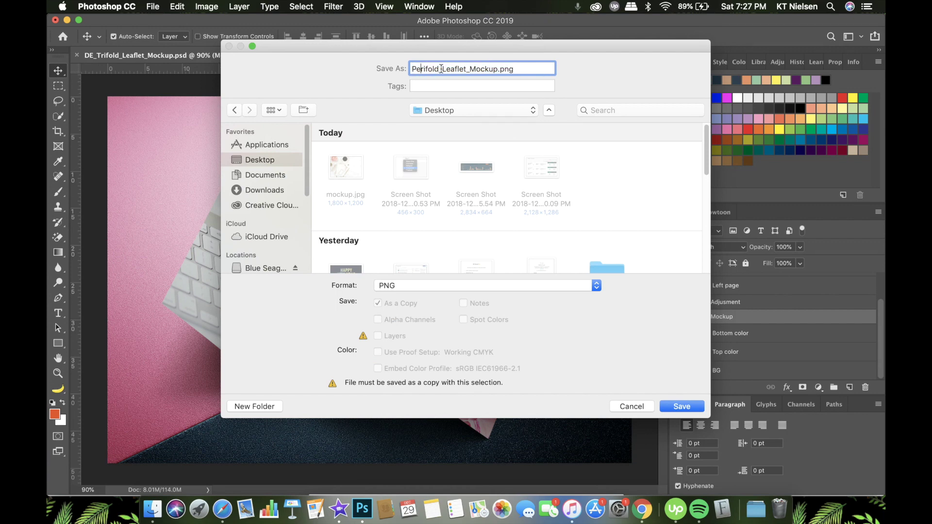
{"action": "type", "text": "_T"}
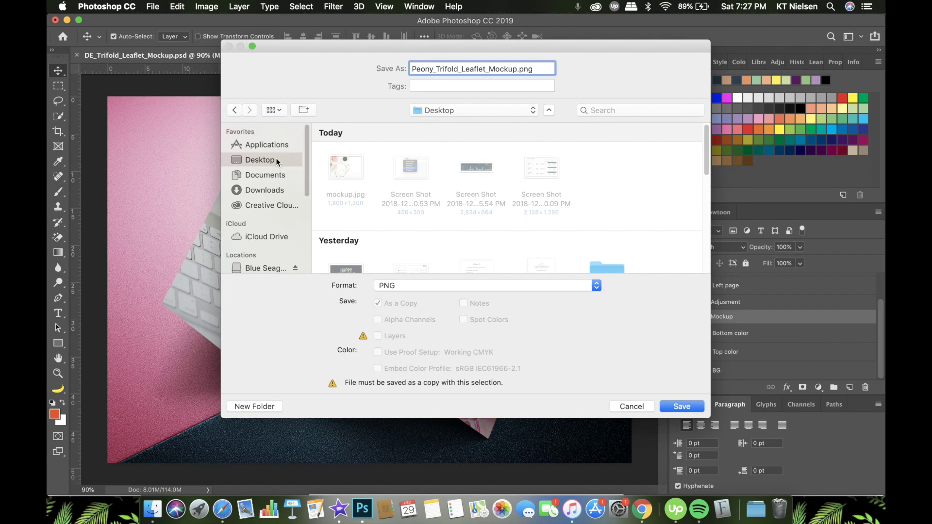
{"action": "left_click", "coordinate": [689, 404]}
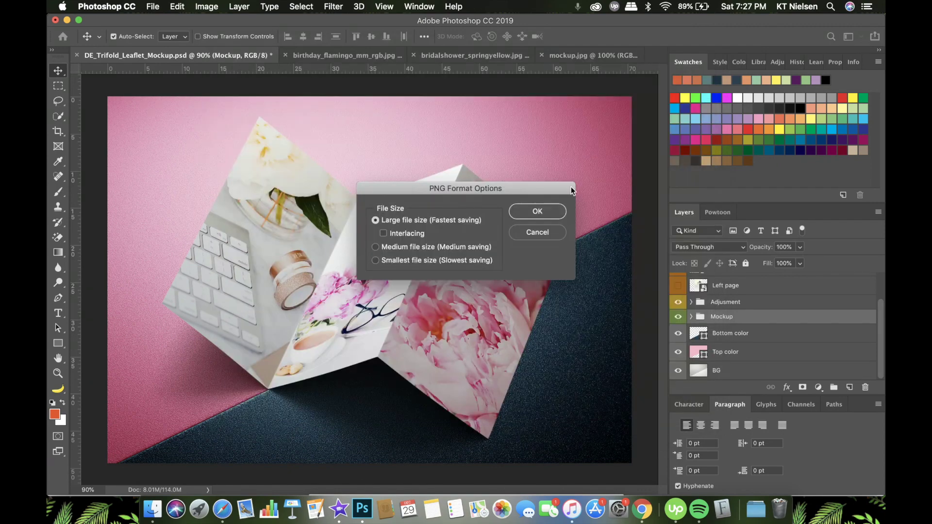
{"action": "left_click", "coordinate": [532, 208]}
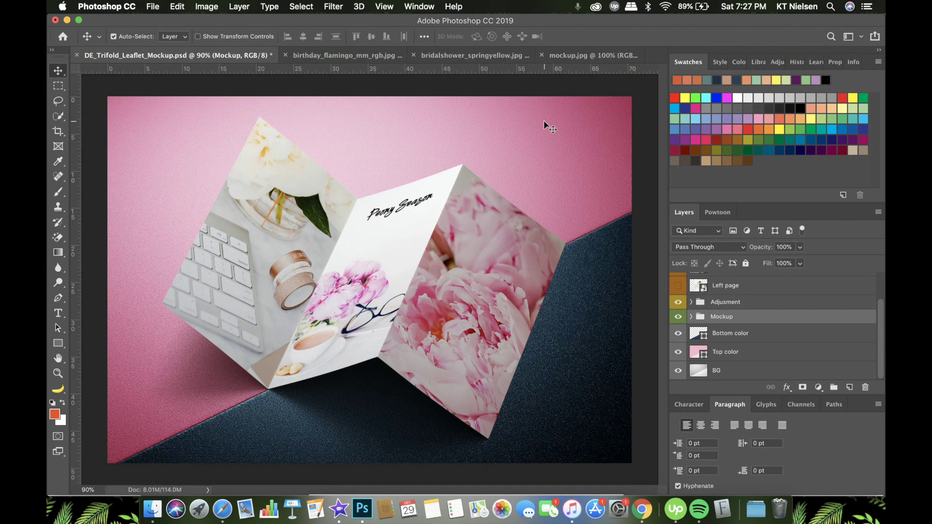
Switch to the open mockup.jpg document
{"action": "left_click", "coordinate": [575, 55]}
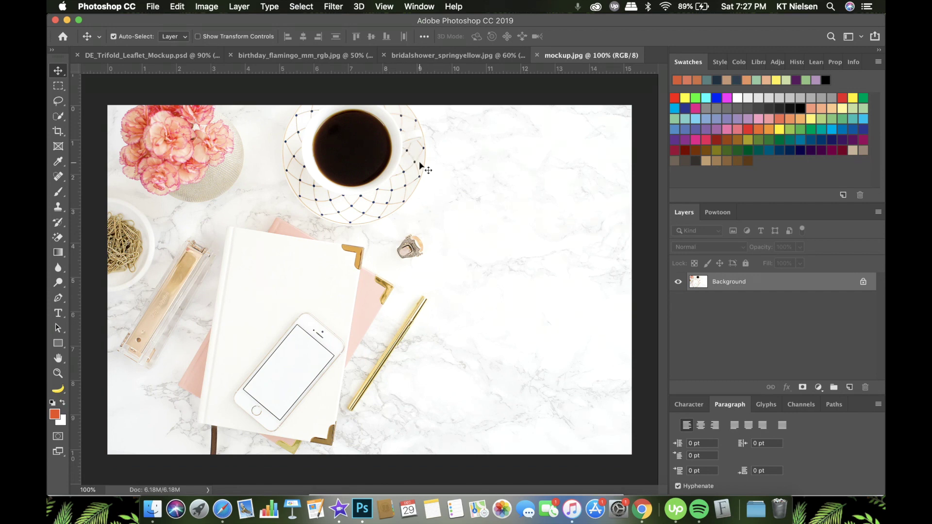
Check the pixel dimensions and resolution of mockup.jpg in Image Size
{"action": "left_click", "coordinate": [59, 136]}
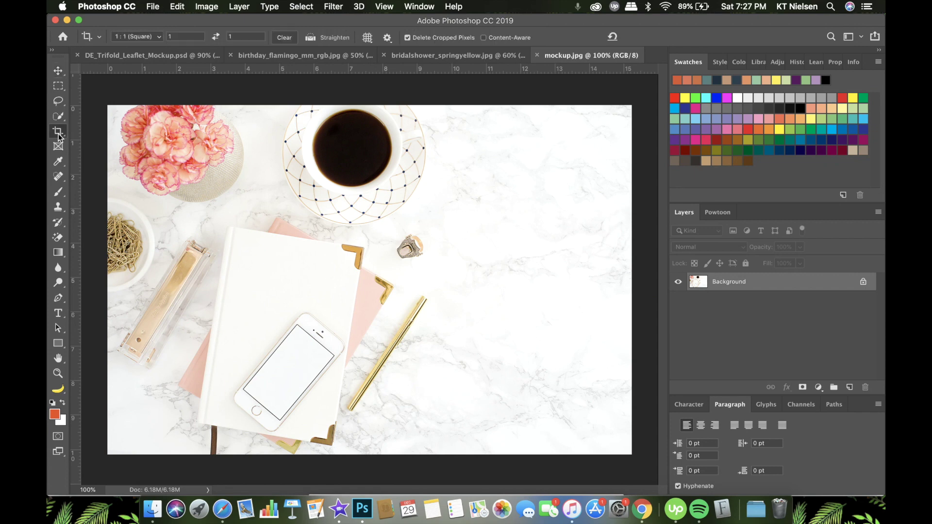
{"action": "left_click", "coordinate": [59, 71]}
{"action": "left_click", "coordinate": [212, 9]}
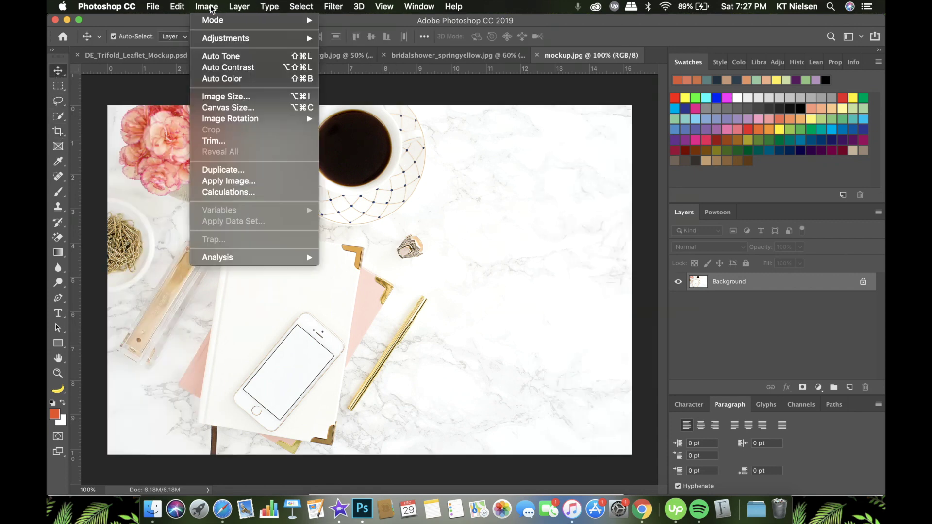
{"action": "left_click", "coordinate": [234, 94]}
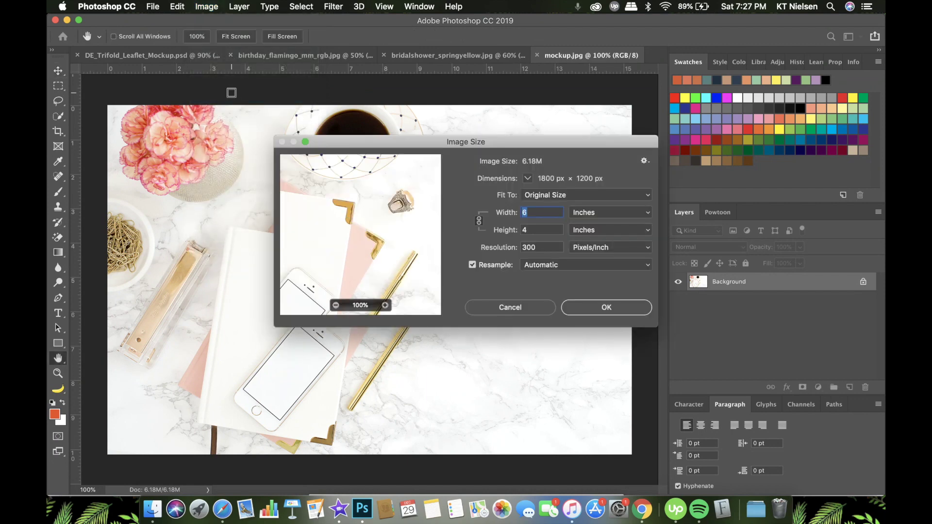
{"action": "left_click", "coordinate": [604, 309]}
Crop mockup.jpg to a 1:1 square that keeps the flowers, stapler, notebook, phone and coffee cup
{"action": "left_click", "coordinate": [58, 131]}
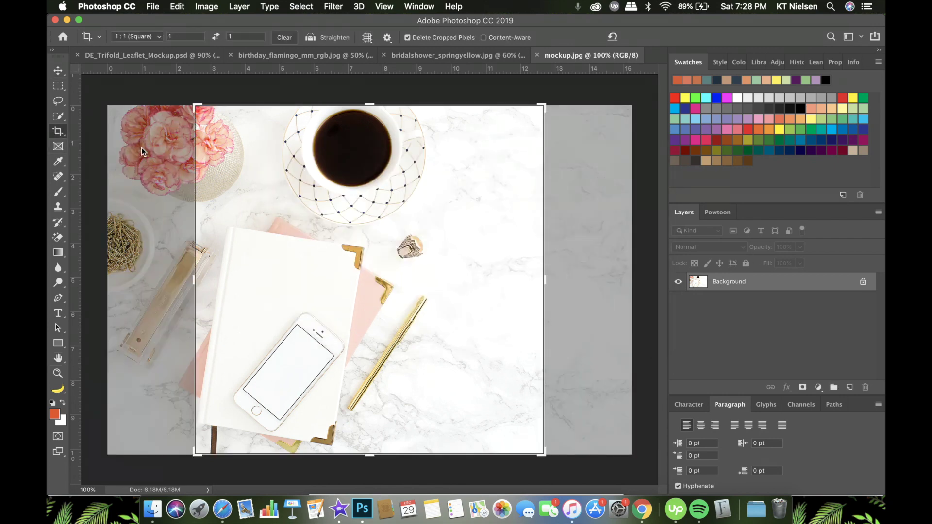
{"action": "left_click_drag", "start_coordinate": [439, 171], "coordinate": [536, 165]}
{"action": "key", "text": "Return"}
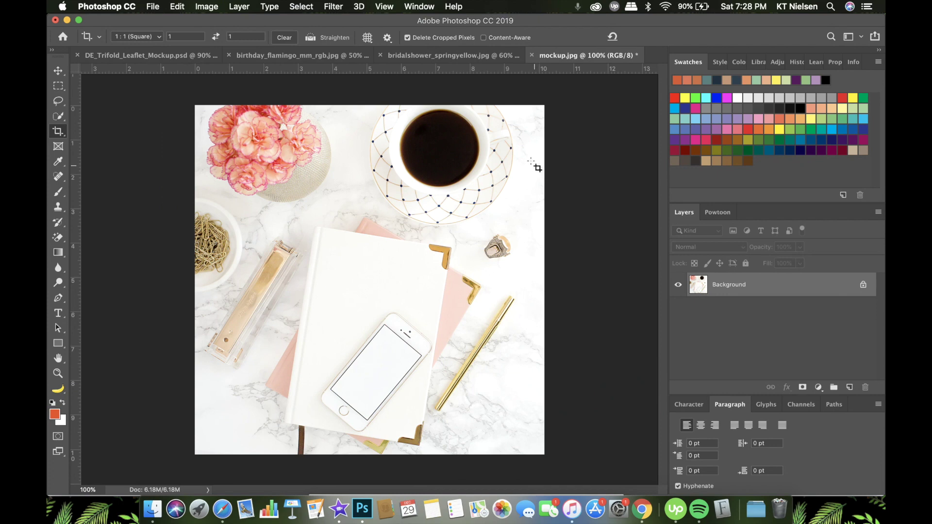
Copy the whole bridalshower_springyellow.jpg invitation and paste it into mockup.jpg as a new layer
{"action": "left_click", "coordinate": [478, 55]}
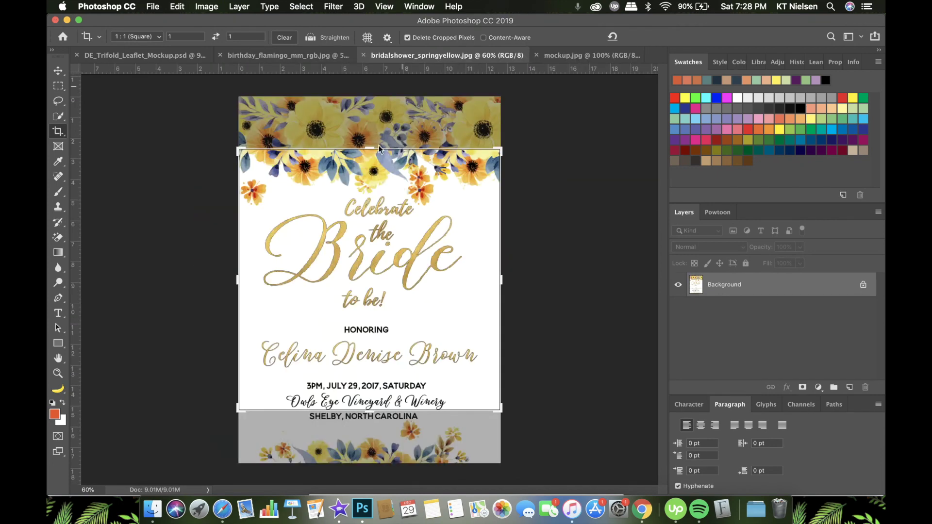
{"action": "left_click", "coordinate": [60, 72]}
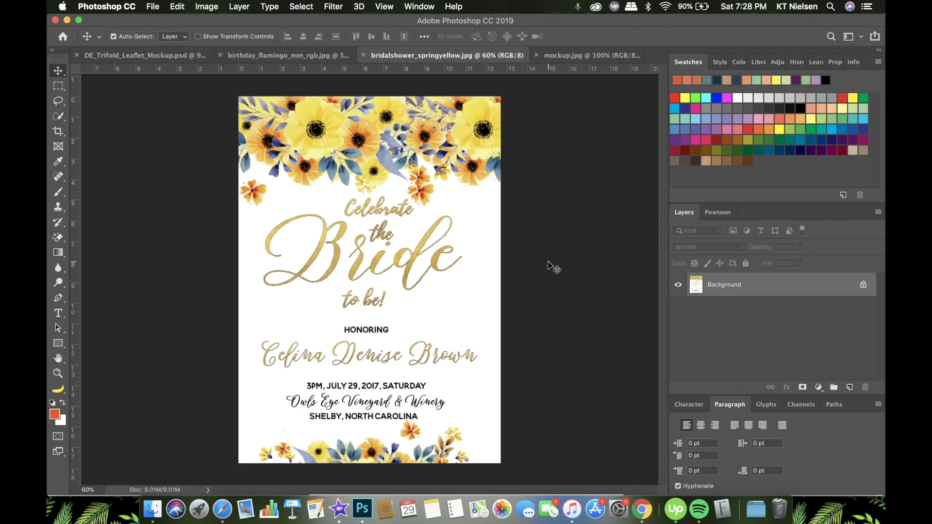
{"action": "key", "text": "super+a"}
{"action": "left_click_drag", "start_coordinate": [384, 244], "coordinate": [437, 253]}
Free-transform the pasted invitation, scaling it proportionally to about 32% and moving it over the white notebook
{"action": "left_click", "coordinate": [177, 7]}
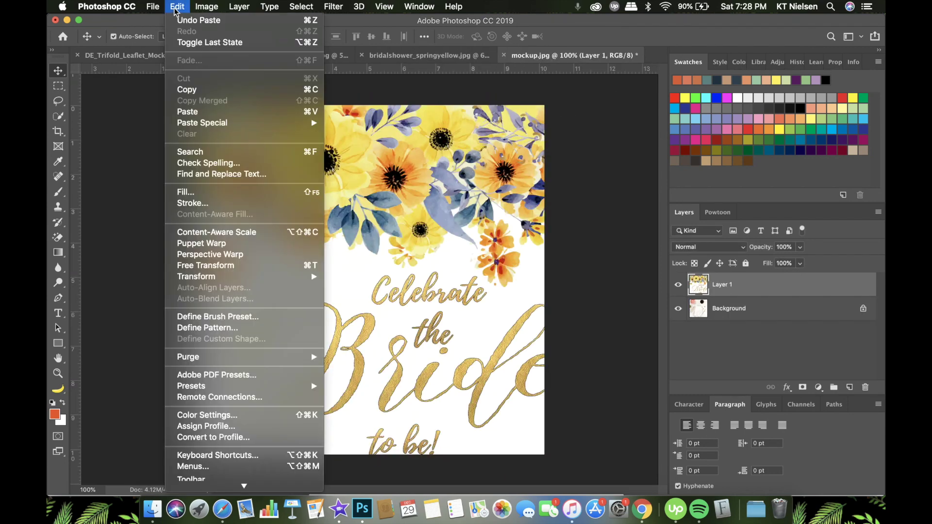
{"action": "left_click", "coordinate": [245, 264]}
{"action": "left_click_drag", "start_coordinate": [616, 110], "coordinate": [437, 379]}
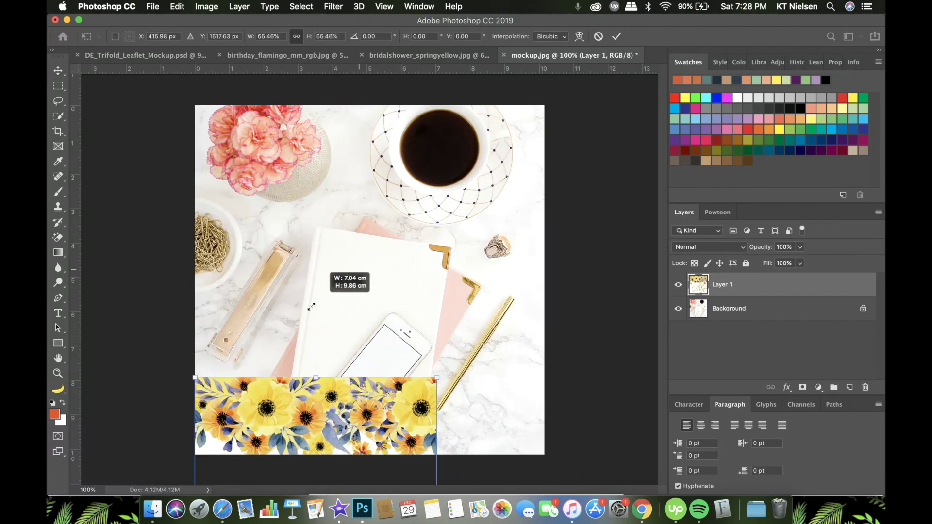
{"action": "left_click_drag", "start_coordinate": [338, 461], "coordinate": [385, 312]}
{"action": "left_click_drag", "start_coordinate": [303, 372], "coordinate": [347, 287]}
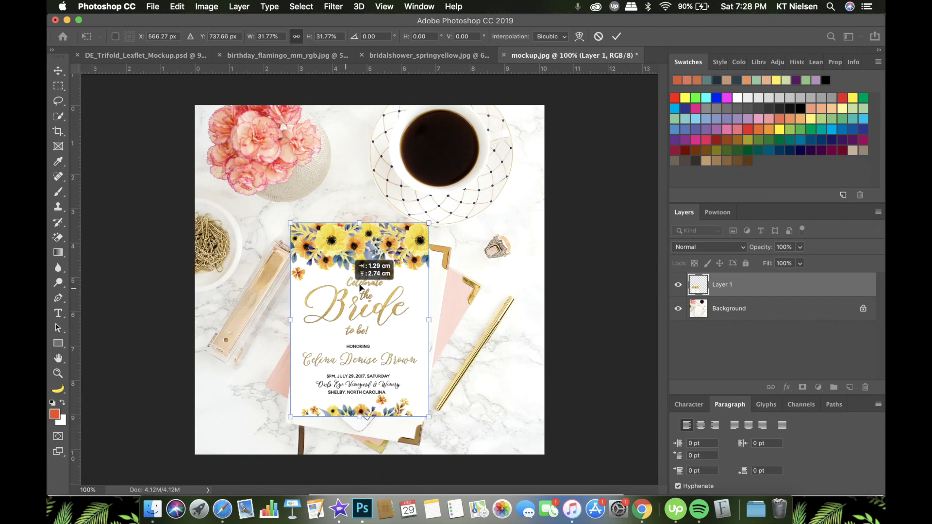
Rotate the invitation about 8° clockwise, enlarge it to about 35% to cover the notebook, and apply the transform
{"action": "left_click_drag", "start_coordinate": [468, 220], "coordinate": [482, 238]}
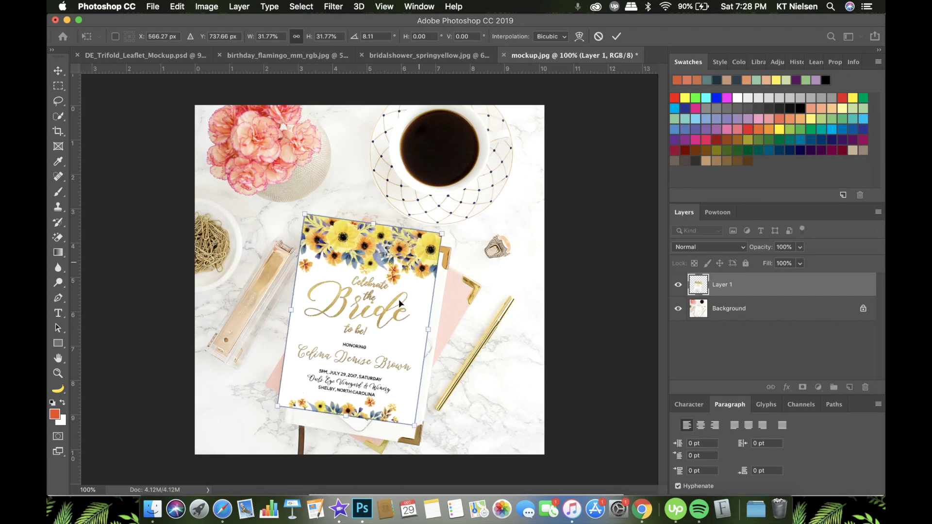
{"action": "left_click_drag", "start_coordinate": [414, 426], "coordinate": [431, 444]}
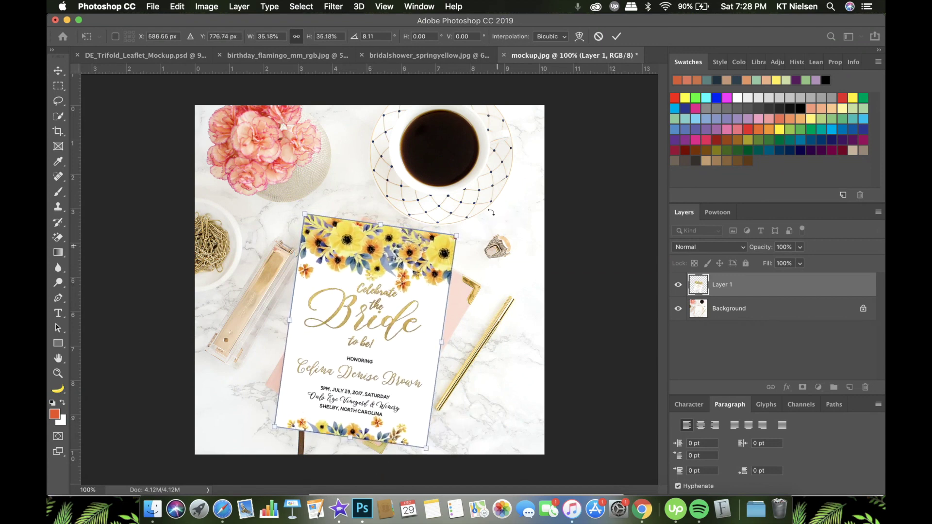
{"action": "key", "text": "Return"}
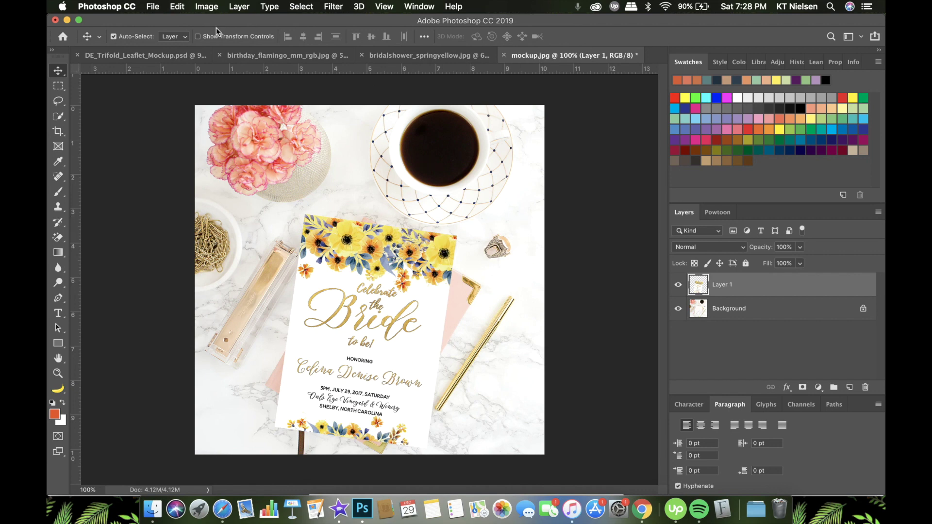
Rotate the invitation slightly further clockwise with Free Transform to match the notebook's angle, and apply it
{"action": "left_click", "coordinate": [178, 6]}
{"action": "left_click", "coordinate": [231, 265]}
{"action": "left_click_drag", "start_coordinate": [472, 226], "coordinate": [482, 231]}
{"action": "left_click", "coordinate": [57, 71]}
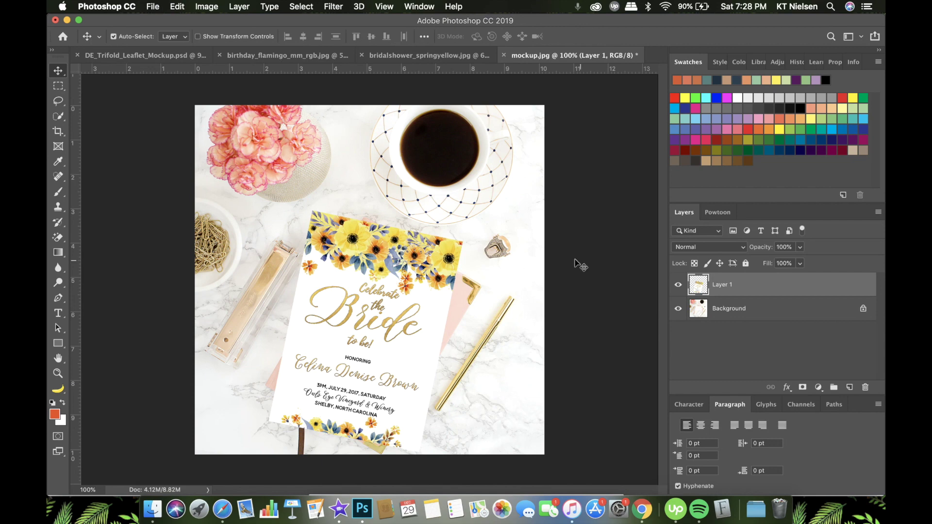
Add a Multiply drop shadow with about 54% opacity to the invitation layer through its blending options
{"action": "right_click", "coordinate": [730, 287]}
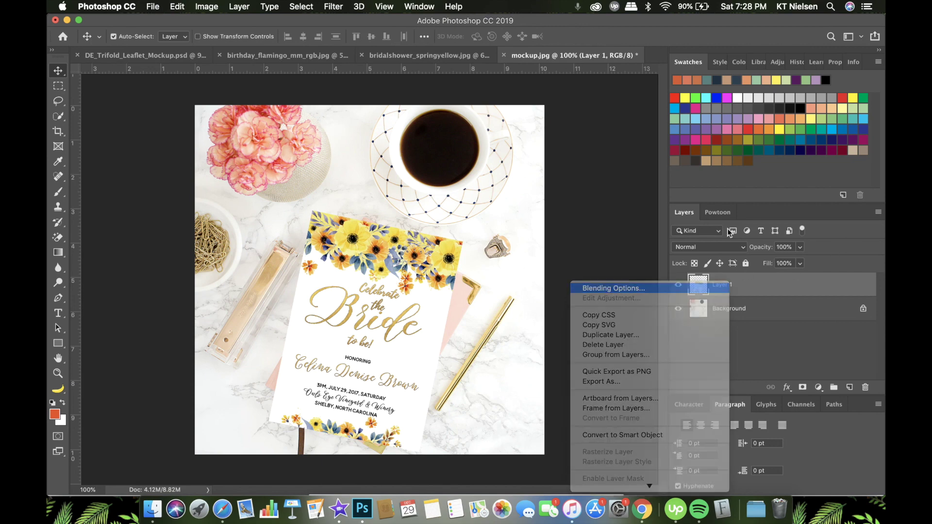
{"action": "left_click", "coordinate": [612, 287]}
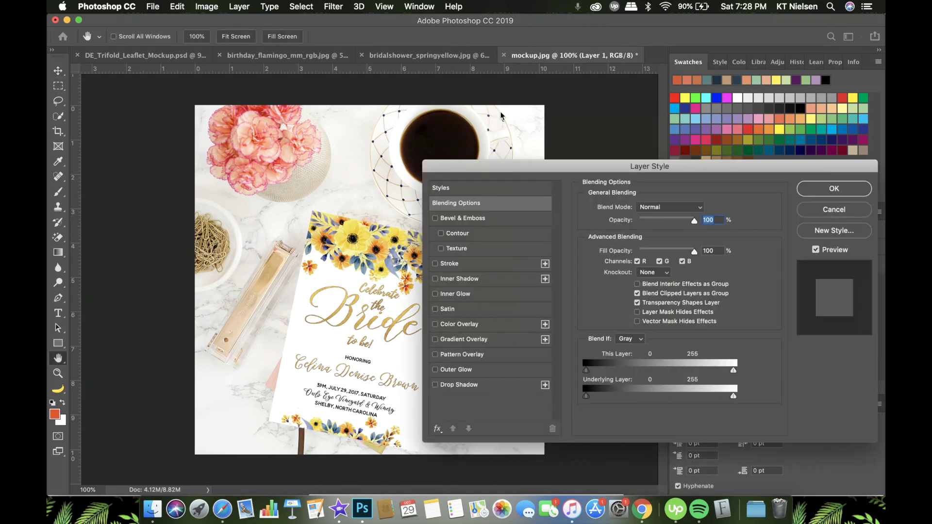
{"action": "left_click", "coordinate": [475, 386]}
{"action": "left_click_drag", "start_coordinate": [583, 166], "coordinate": [634, 110]}
{"action": "left_click_drag", "start_coordinate": [690, 168], "coordinate": [709, 170]}
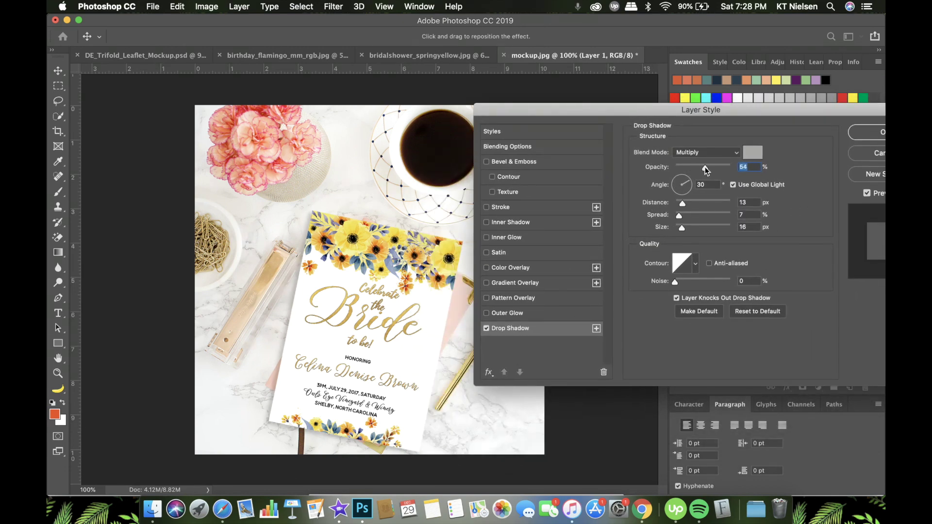
{"action": "left_click_drag", "start_coordinate": [704, 109], "coordinate": [334, 289]}
{"action": "left_click", "coordinate": [538, 308]}
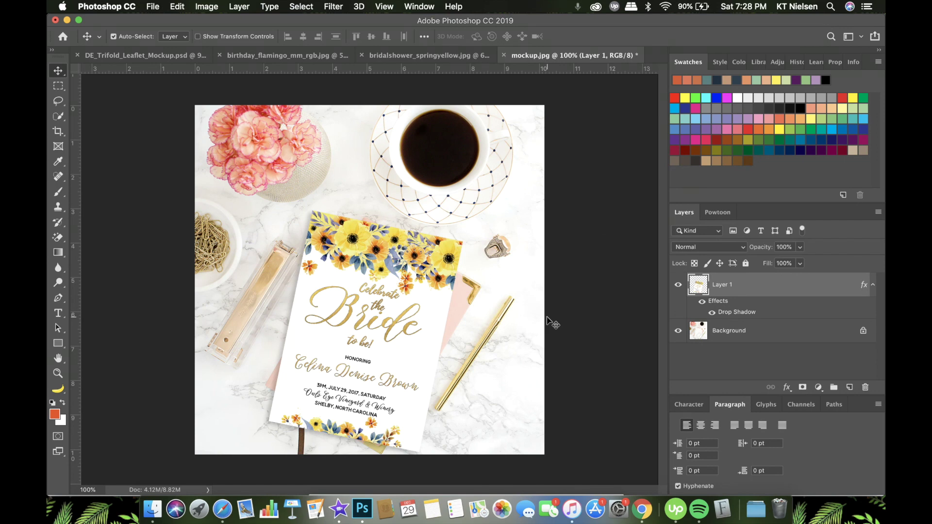
Save a PNG copy named mockup_bridalshower.png to the Desktop with the Large file size (Fastest saving) option
{"action": "left_click", "coordinate": [154, 7]}
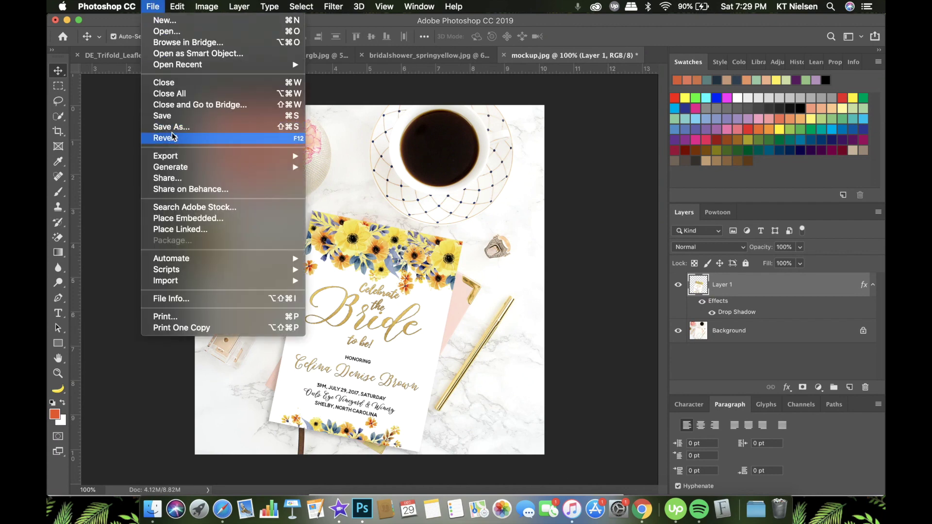
{"action": "left_click", "coordinate": [173, 127]}
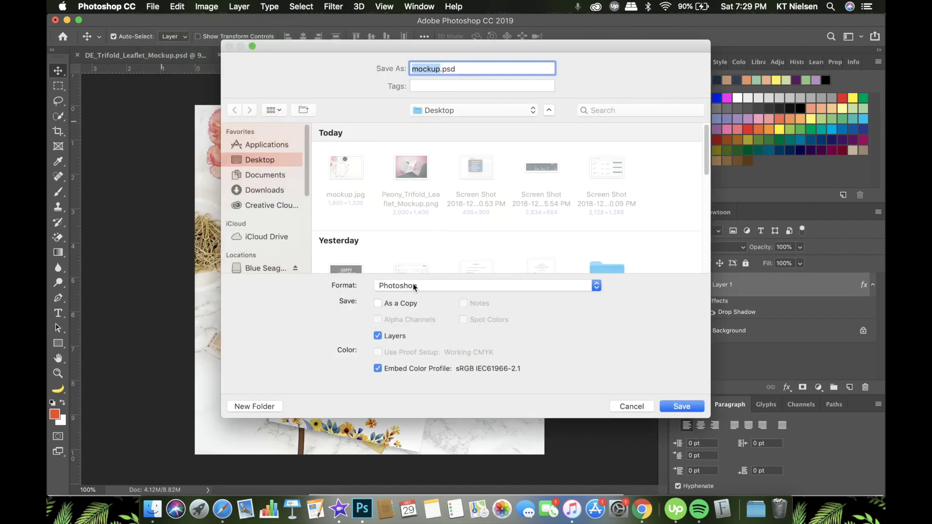
{"action": "left_click", "coordinate": [413, 286]}
{"action": "left_click", "coordinate": [411, 440]}
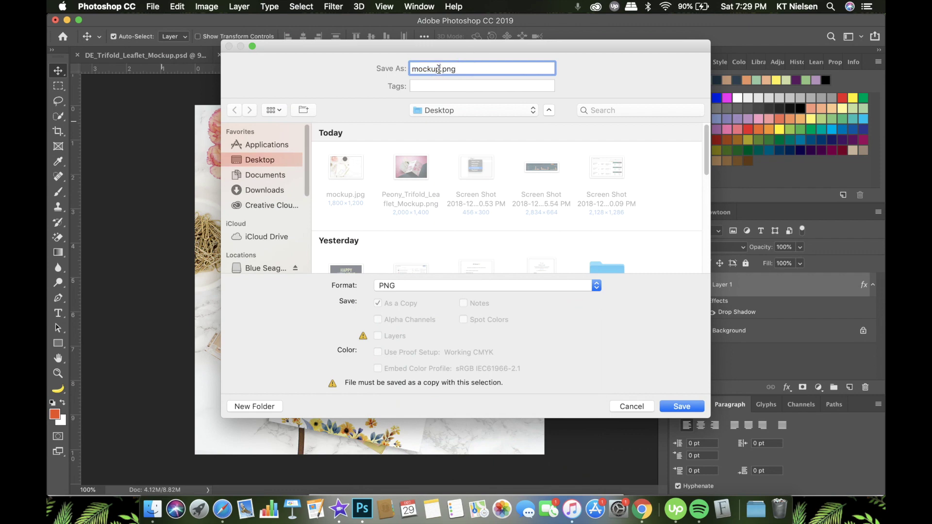
{"action": "type", "text": "_bridalshower"}
{"action": "key", "text": "Return"}
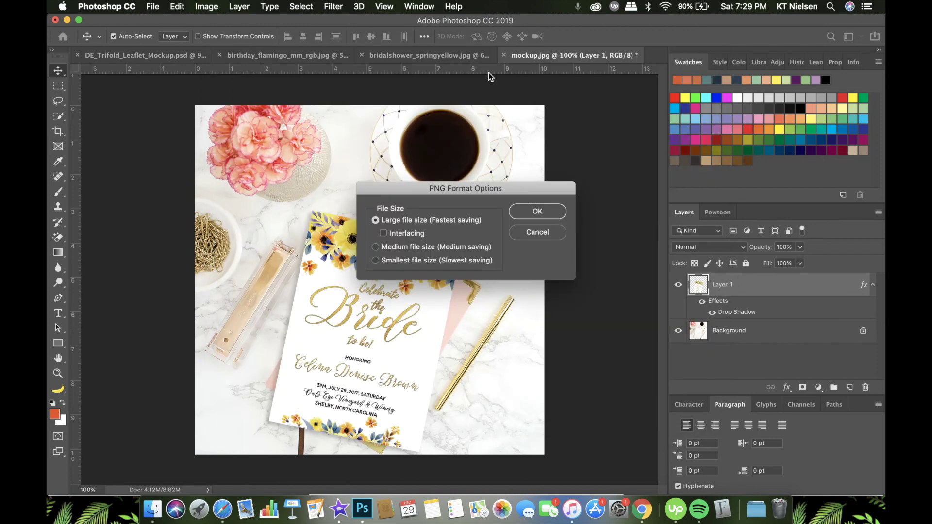
{"action": "left_click", "coordinate": [539, 212]}
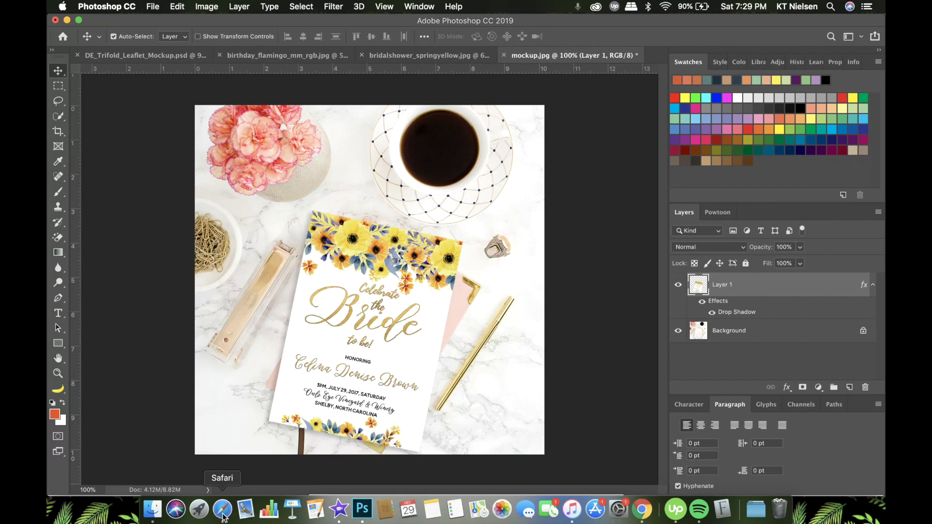
Switch to Chrome and bring up the untitled 1200px × 1200px design in Canva
{"action": "left_click", "coordinate": [644, 511]}
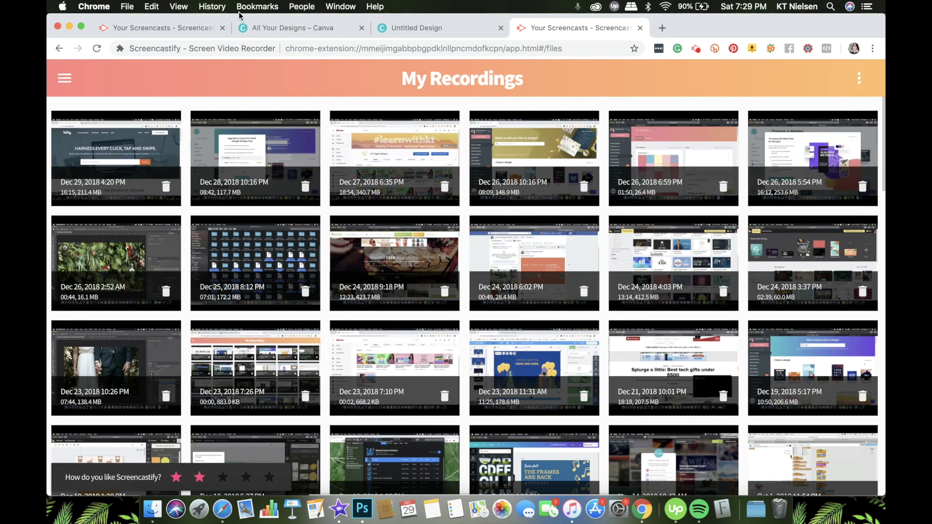
{"action": "left_click", "coordinate": [312, 27]}
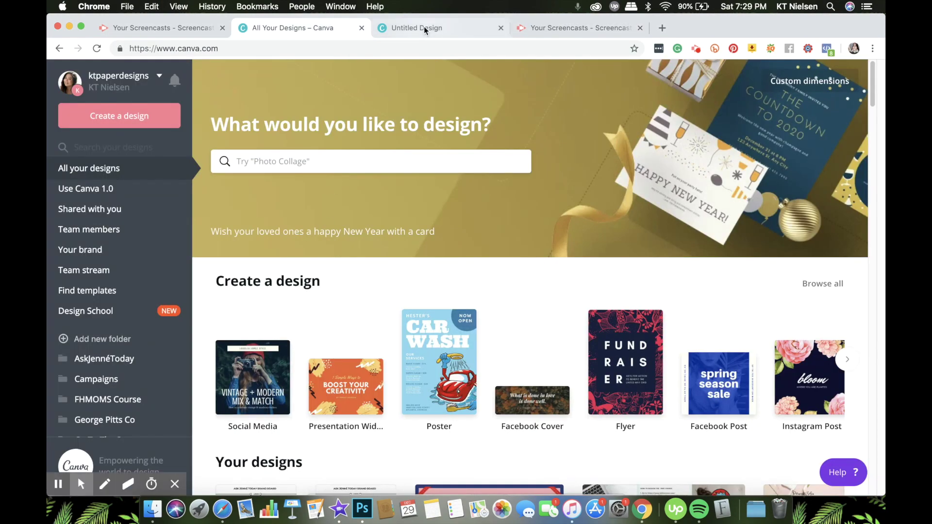
{"action": "left_click", "coordinate": [425, 29]}
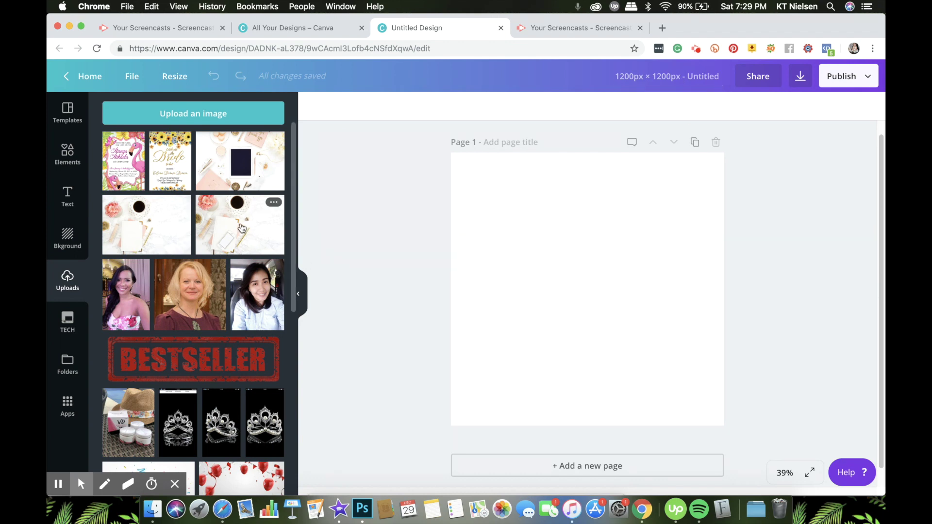
Add the uploaded desk photo with the phone, enlarge it to about 1,900 × 1,263 px, and align its left edge with the page
{"action": "left_click", "coordinate": [241, 228]}
{"action": "left_click_drag", "start_coordinate": [473, 211], "coordinate": [433, 117]}
{"action": "left_click_drag", "start_coordinate": [697, 363], "coordinate": [806, 444]}
{"action": "left_click_drag", "start_coordinate": [809, 166], "coordinate": [831, 146]}
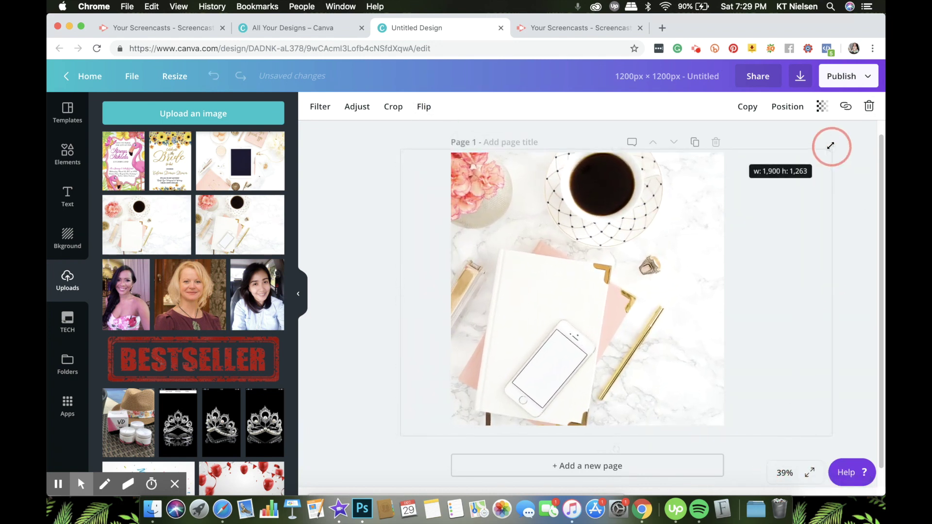
{"action": "left_click_drag", "start_coordinate": [593, 225], "coordinate": [643, 222]}
{"action": "left_click", "coordinate": [396, 182]}
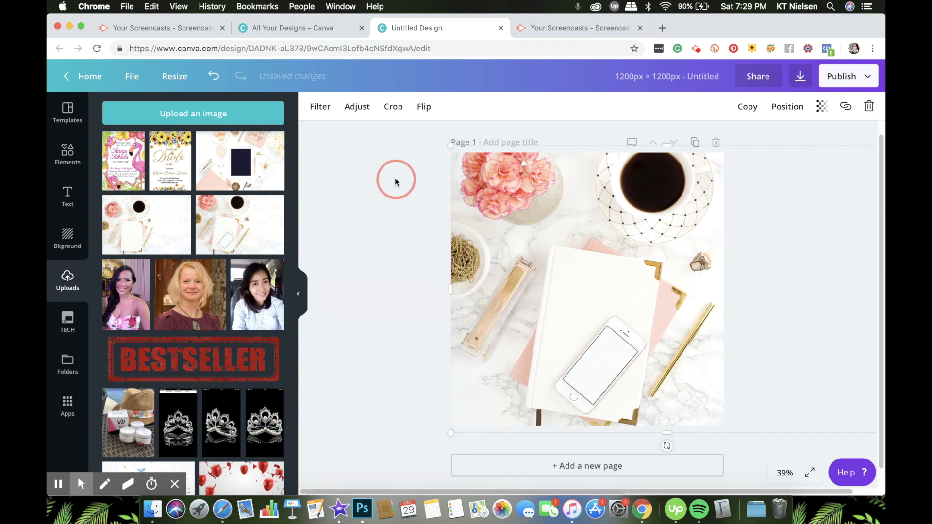
Add the uploaded yellow-flower bridal shower invitation to the page
{"action": "left_click", "coordinate": [163, 165]}
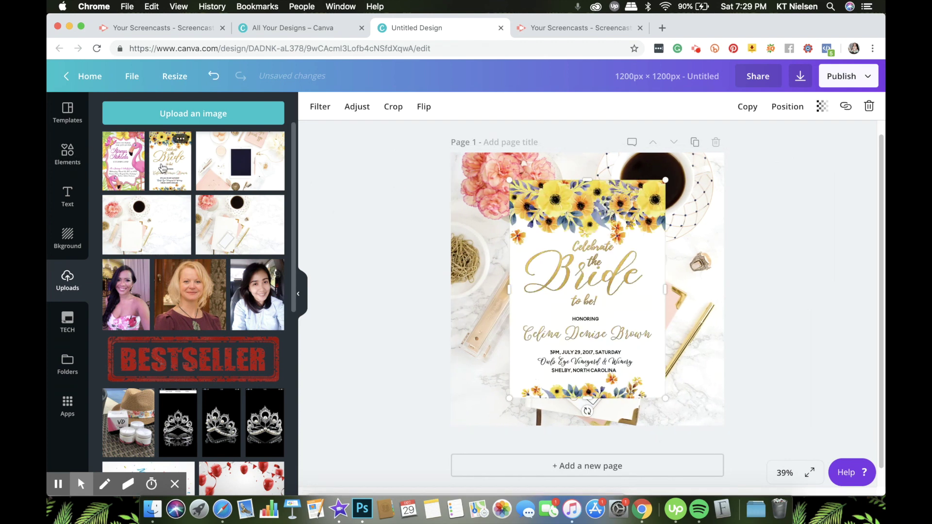
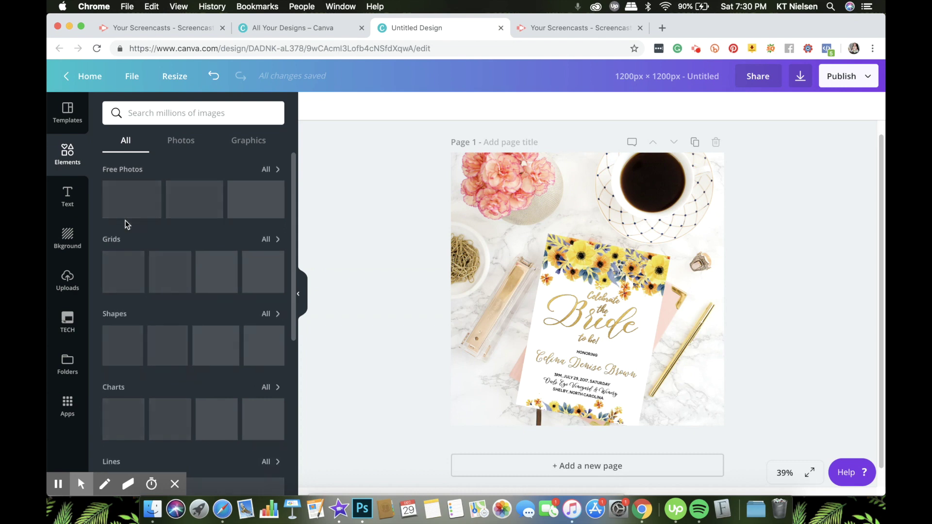
Add the solid square from the Shapes elements to the page and set its colour to #fcfeff
{"action": "left_click", "coordinate": [267, 313]}
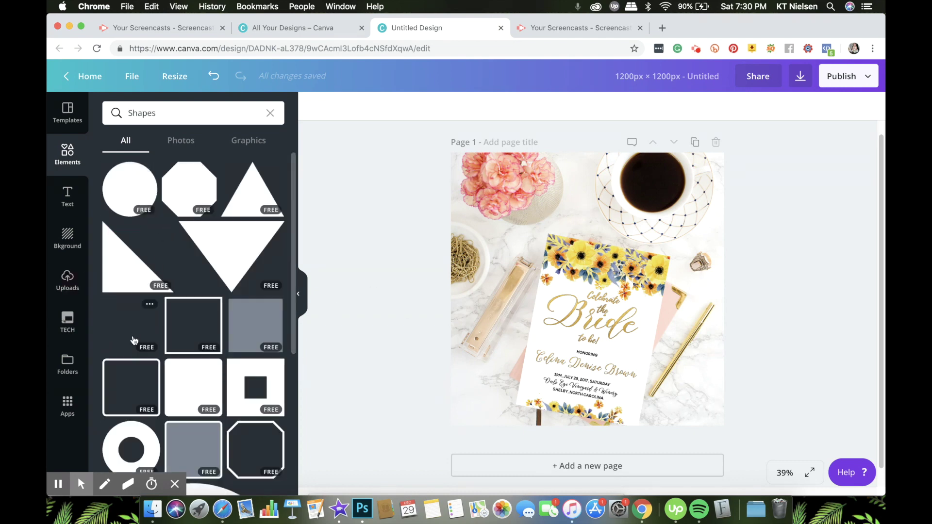
{"action": "left_click", "coordinate": [127, 327]}
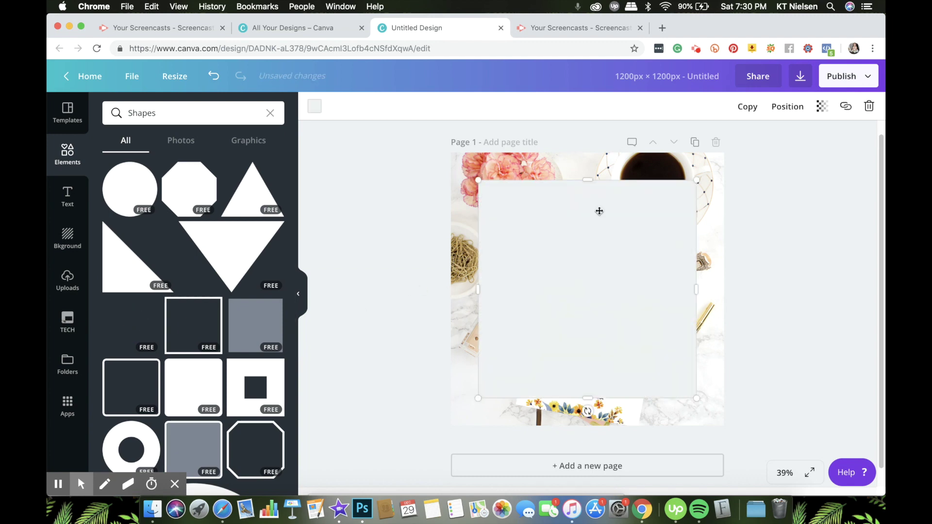
{"action": "left_click", "coordinate": [315, 106]}
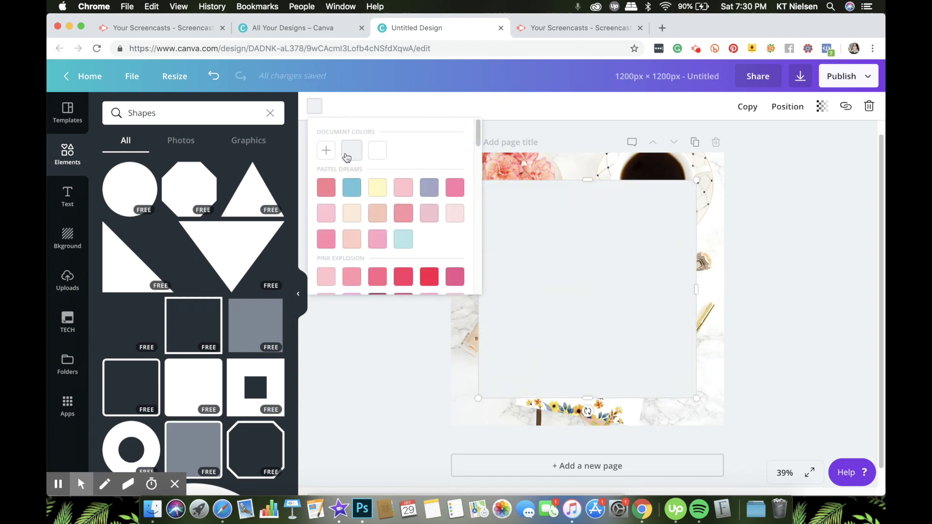
{"action": "left_click", "coordinate": [326, 150]}
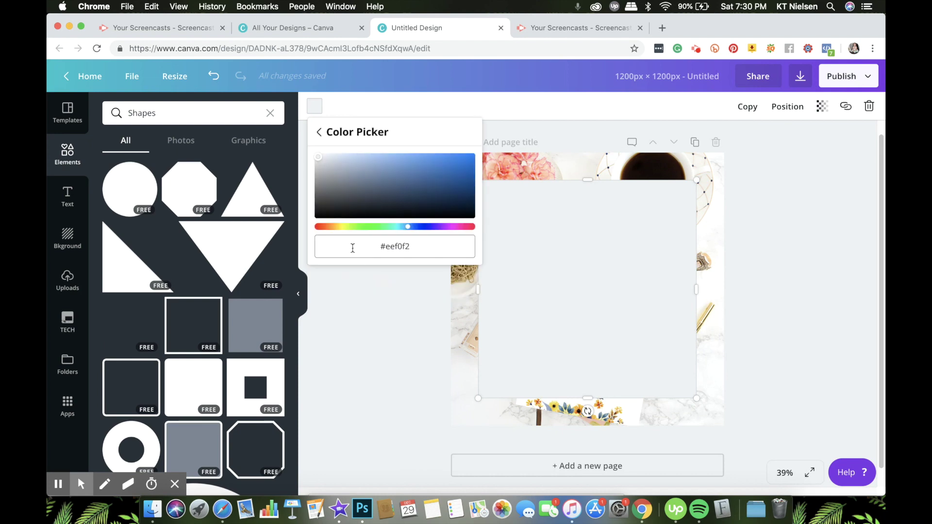
{"action": "left_click", "coordinate": [318, 152]}
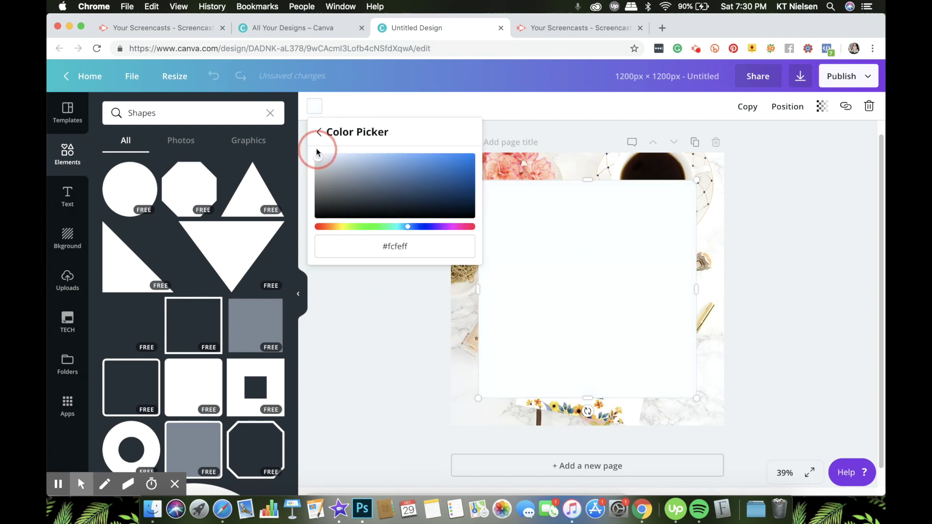
Resize the near-white square into a smaller portrait rectangle roughly the size of the bridal shower invitation
{"action": "left_click", "coordinate": [411, 345]}
{"action": "left_click", "coordinate": [649, 202]}
{"action": "left_click_drag", "start_coordinate": [698, 180], "coordinate": [607, 249]}
{"action": "left_click_drag", "start_coordinate": [546, 253], "coordinate": [547, 227]}
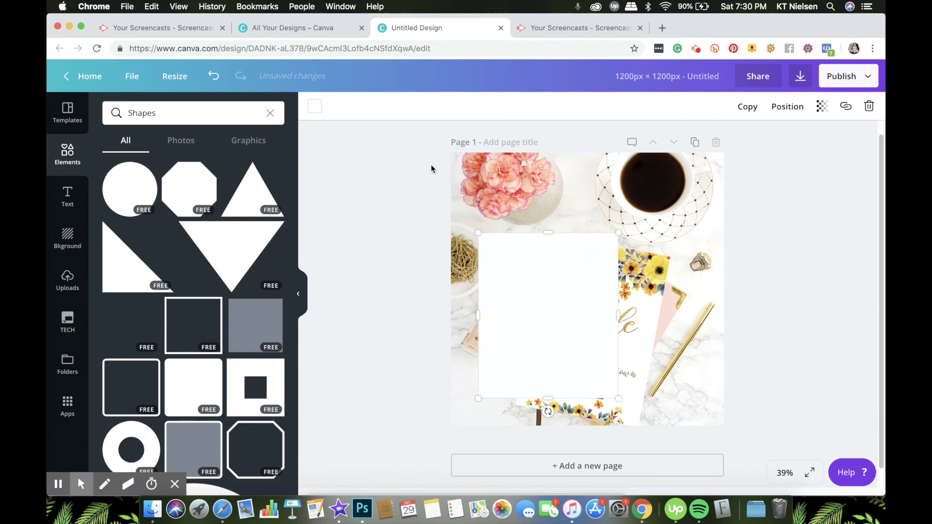
Send the rectangle behind the invitation, then tilt, move and resize it to follow the invitation's outline
{"action": "left_click", "coordinate": [796, 107]}
{"action": "left_click", "coordinate": [772, 161]}
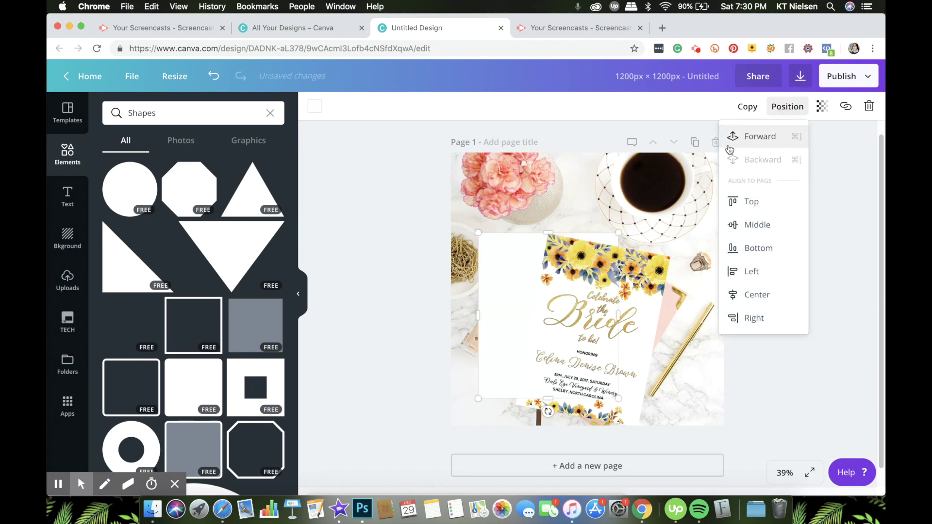
{"action": "left_click_drag", "start_coordinate": [625, 227], "coordinate": [647, 230]}
{"action": "left_click_drag", "start_coordinate": [527, 394], "coordinate": [525, 410]}
{"action": "left_click_drag", "start_coordinate": [500, 277], "coordinate": [554, 286]}
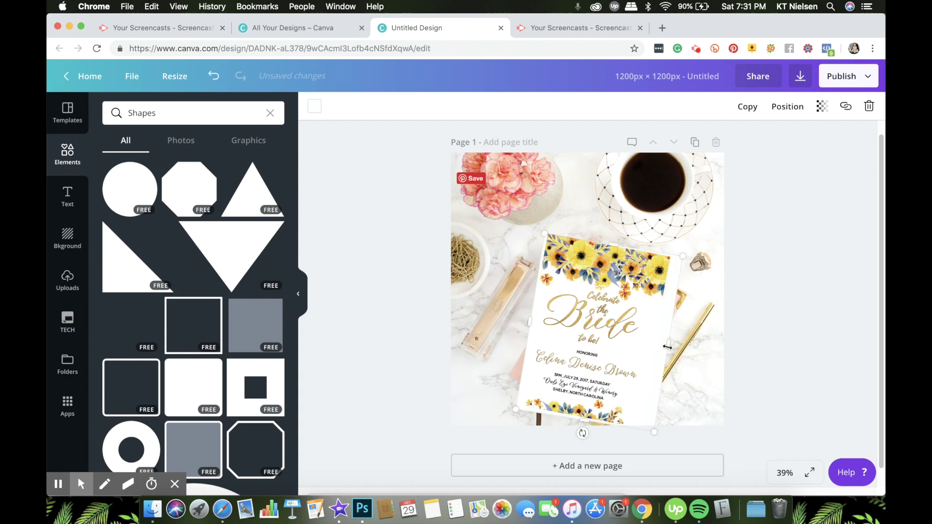
{"action": "left_click_drag", "start_coordinate": [661, 342], "coordinate": [658, 340]}
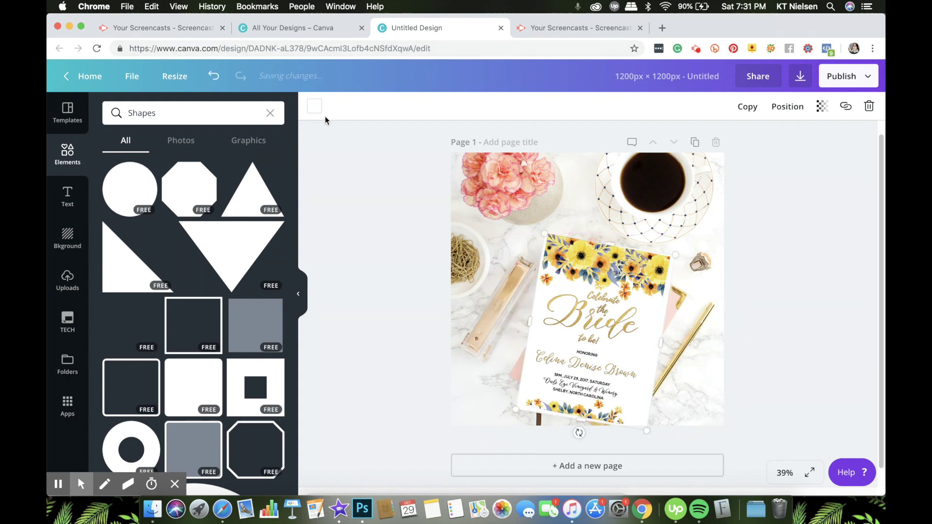
Change the rectangle's colour to light grey from the default colours
{"action": "left_click", "coordinate": [315, 106]}
{"action": "scroll", "coordinate": [398, 229], "scroll_direction": "down", "scroll_amount": 5}
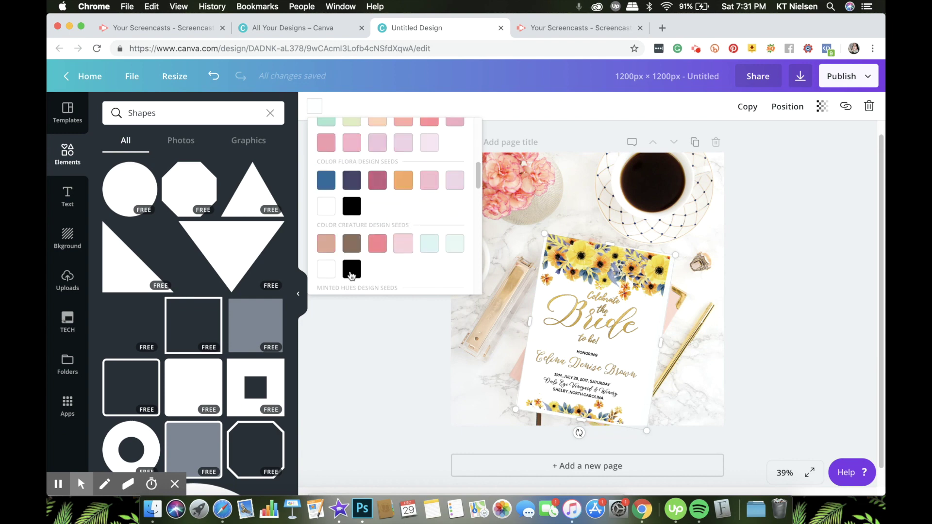
{"action": "scroll", "coordinate": [450, 226], "scroll_direction": "down", "scroll_amount": 10}
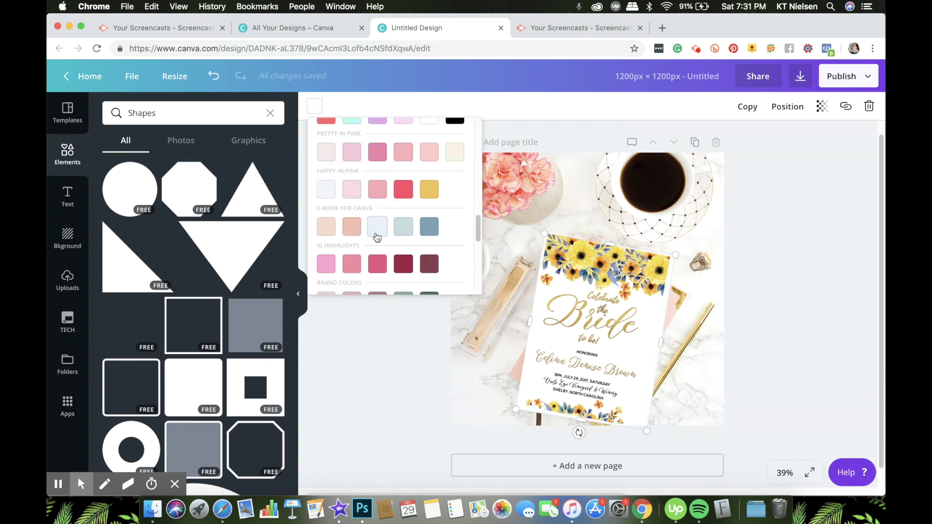
{"action": "scroll", "coordinate": [403, 246], "scroll_direction": "down", "scroll_amount": 5}
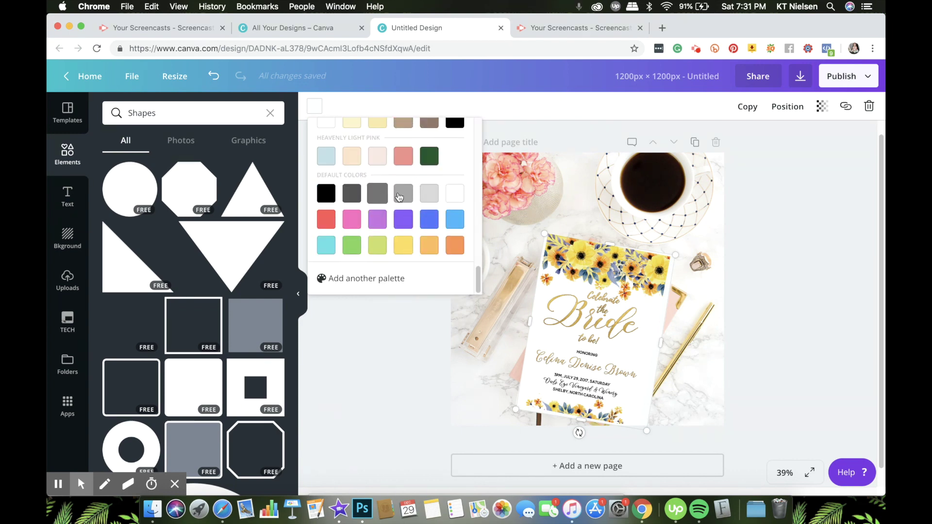
{"action": "left_click", "coordinate": [403, 193]}
Shrink and nudge the grey rectangle so only a thin shadow edge shows around the invitation
{"action": "left_click_drag", "start_coordinate": [647, 431], "coordinate": [641, 430]}
{"action": "left_click_drag", "start_coordinate": [682, 249], "coordinate": [682, 249]}
{"action": "left_click_drag", "start_coordinate": [654, 341], "coordinate": [652, 341]}
{"action": "left_click_drag", "start_coordinate": [547, 233], "coordinate": [550, 234]}
{"action": "left_click_drag", "start_coordinate": [639, 426], "coordinate": [639, 426]}
{"action": "left_click_drag", "start_coordinate": [577, 416], "coordinate": [577, 416]}
{"action": "left_click", "coordinate": [800, 251]}
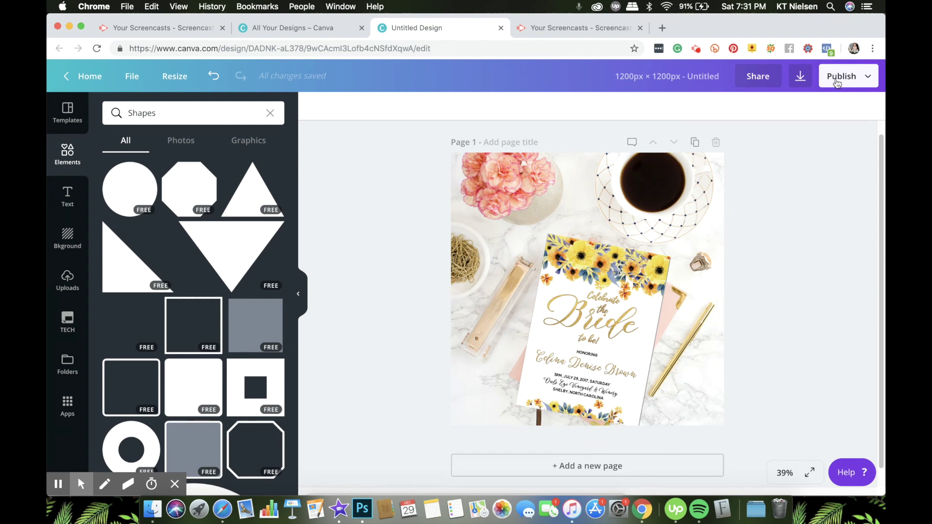
Lower the opacity of the grey shadow rectangle so it appears faint behind the invitation
{"action": "left_click", "coordinate": [661, 311]}
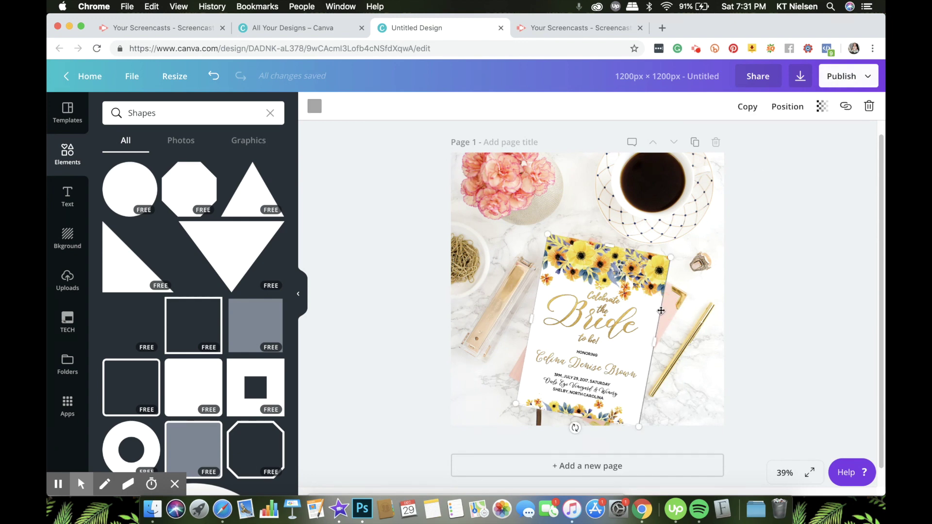
{"action": "left_click", "coordinate": [822, 106]}
{"action": "left_click_drag", "start_coordinate": [764, 136], "coordinate": [723, 138]}
{"action": "left_click", "coordinate": [777, 260]}
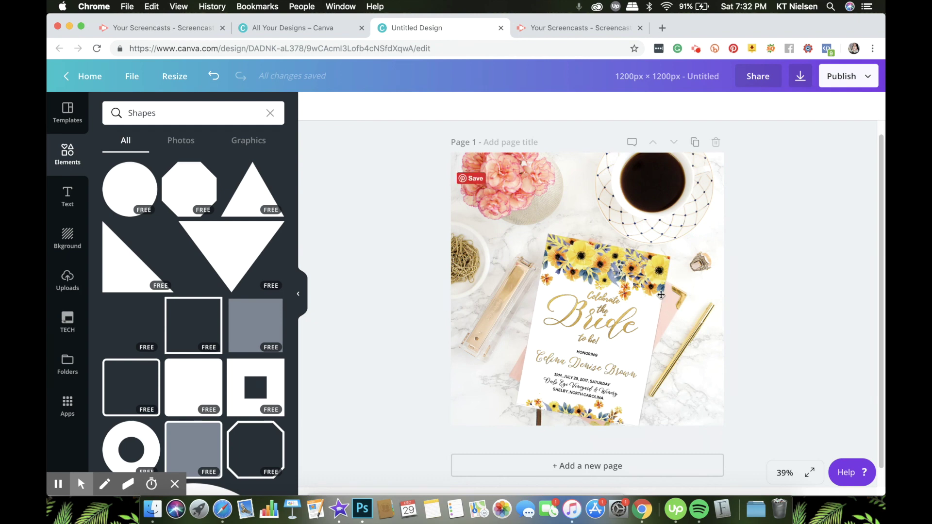
Nudge the layered invitation artwork slightly on the desk photo and deselect it
{"action": "left_click", "coordinate": [663, 276]}
{"action": "mouse_move", "coordinate": [642, 320]}
{"action": "left_mouse_down"}
{"action": "mouse_move", "coordinate": [617, 402]}
{"action": "mouse_move", "coordinate": [651, 279]}
{"action": "mouse_move", "coordinate": [640, 322]}
{"action": "left_mouse_up"}
{"action": "left_click", "coordinate": [798, 317]}
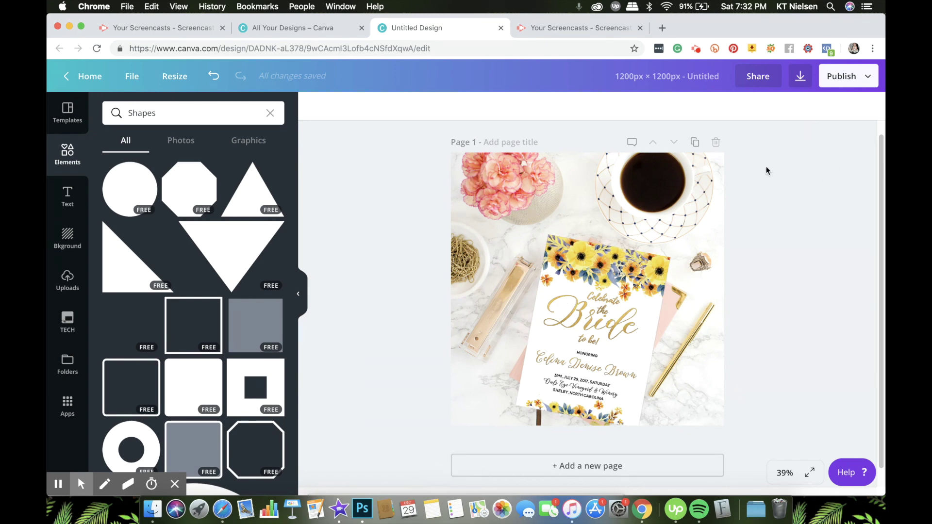
View the finished mockup.jpg in Photoshop and the mockupworld.co page in Safari, and return to Chrome with a new tab
{"action": "left_click", "coordinate": [363, 510]}
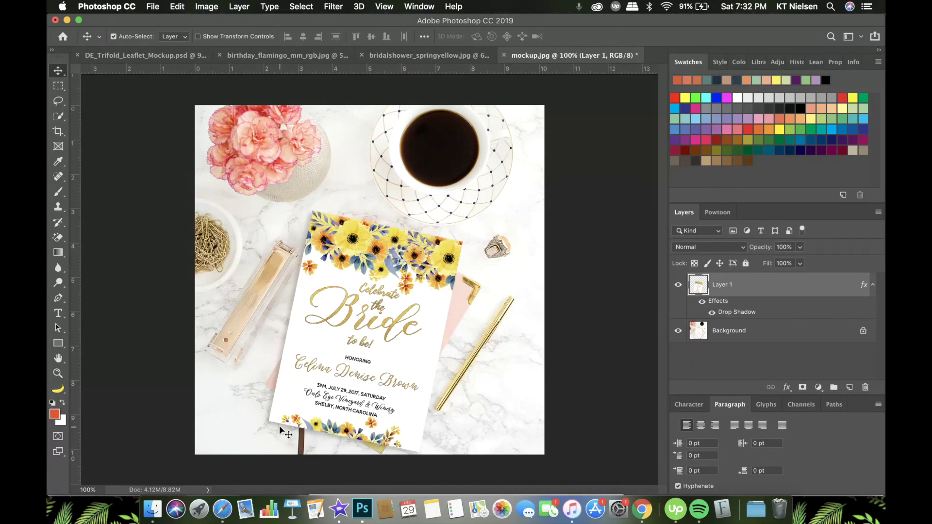
{"action": "left_click", "coordinate": [222, 509]}
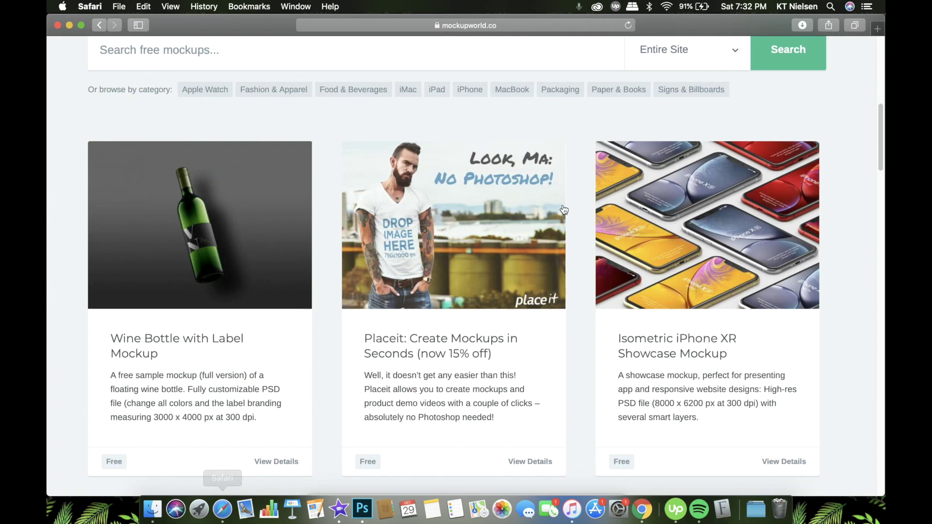
{"action": "left_click", "coordinate": [643, 509]}
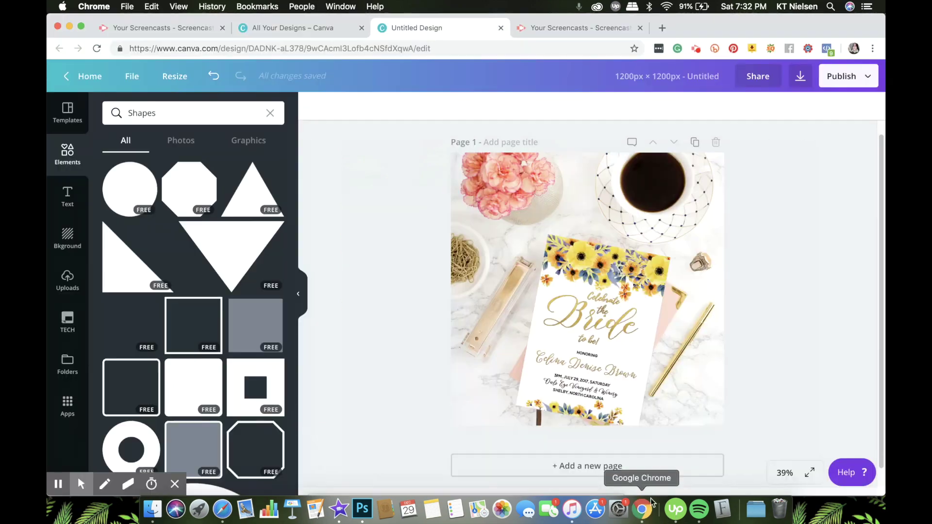
{"action": "left_click", "coordinate": [663, 28]}
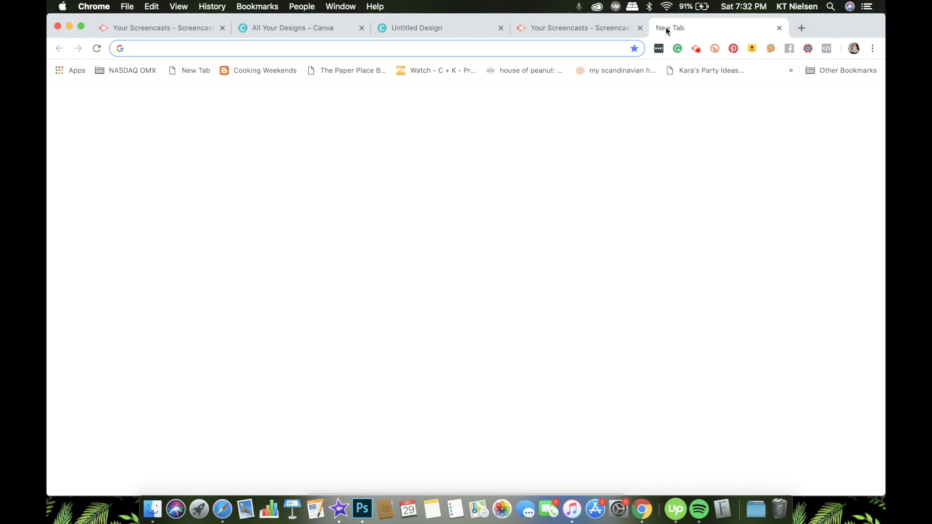
Create a new Facebook Post design from the Canva home page
{"action": "left_click", "coordinate": [322, 28]}
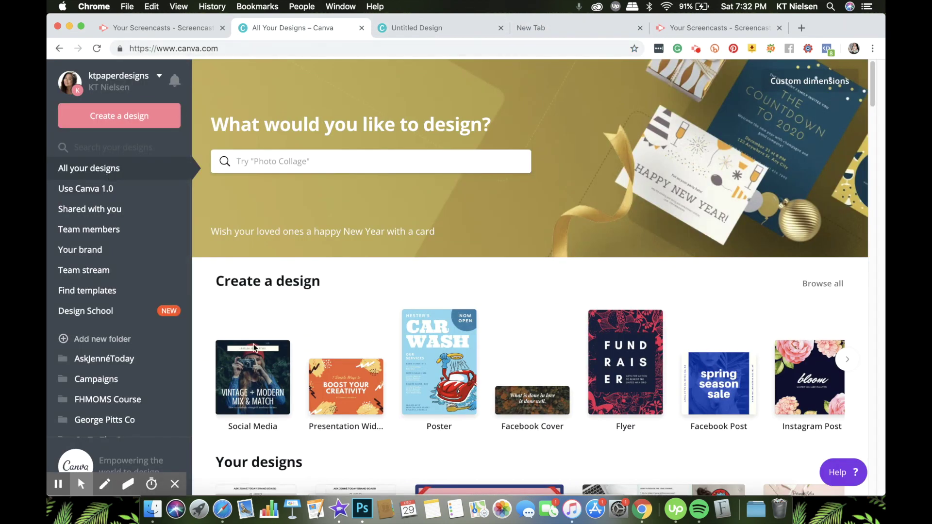
{"action": "scroll", "coordinate": [424, 363], "scroll_direction": "down", "scroll_amount": 2}
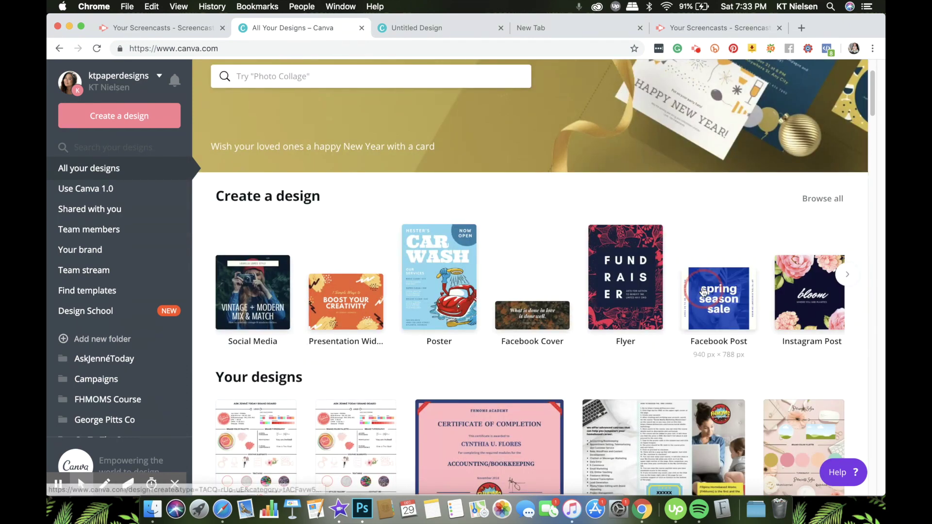
{"action": "left_click", "coordinate": [721, 297]}
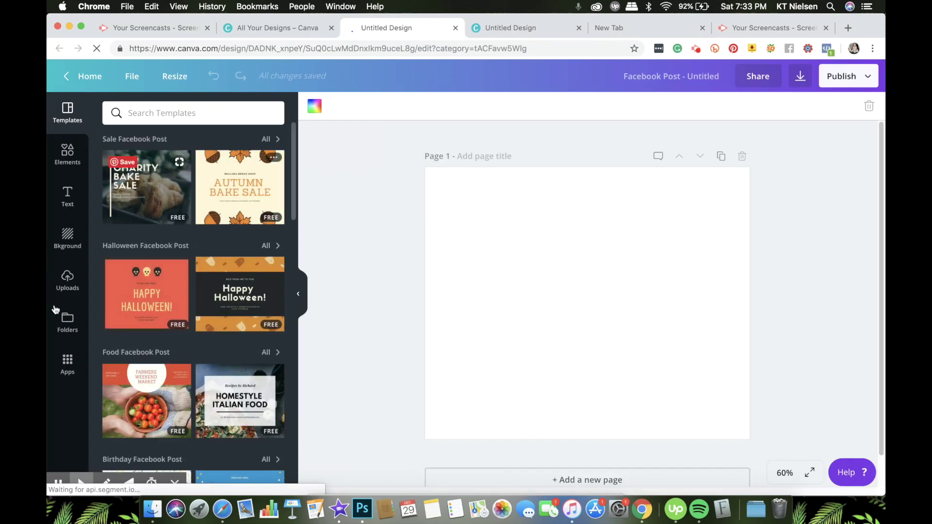
Show all photo folders and open the TECH folder to find the laptop photos
{"action": "left_click", "coordinate": [67, 321]}
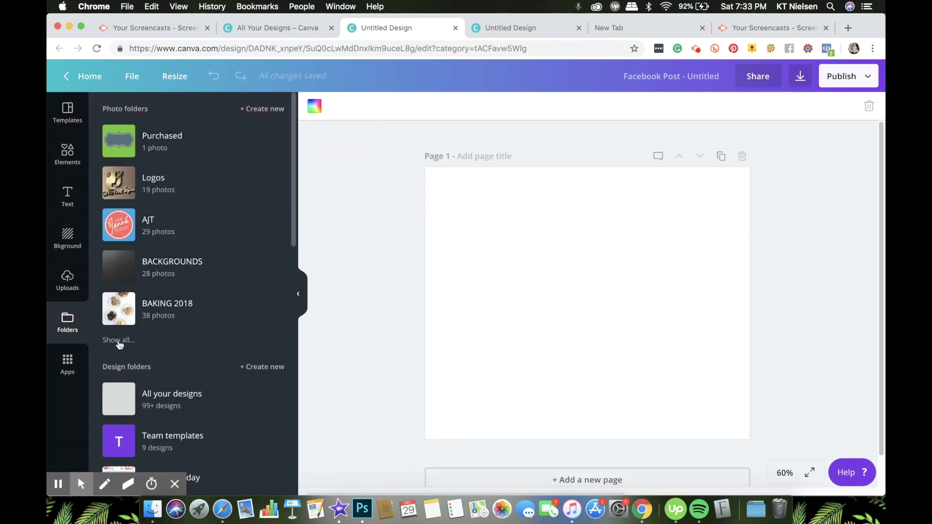
{"action": "left_click", "coordinate": [118, 341]}
{"action": "scroll", "coordinate": [214, 336], "scroll_direction": "down", "scroll_amount": 15}
{"action": "scroll", "coordinate": [215, 336], "scroll_direction": "down", "scroll_amount": 12}
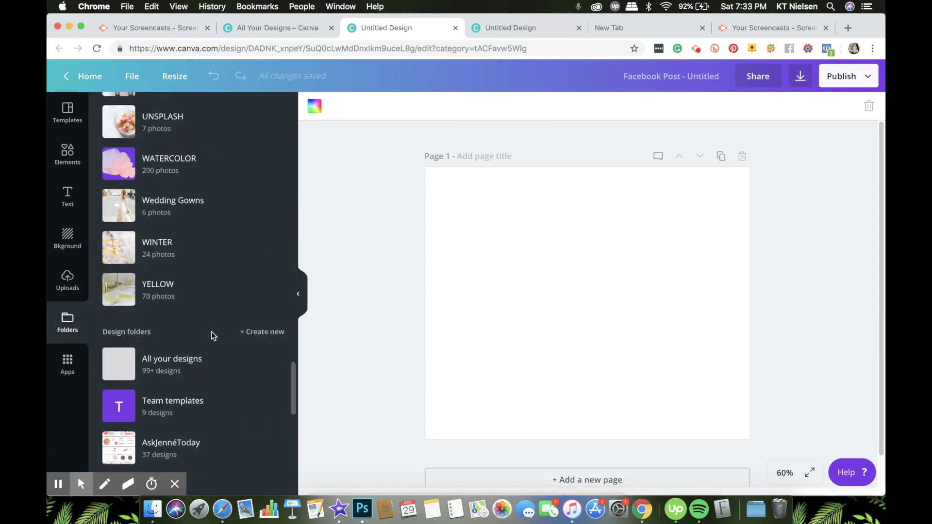
{"action": "scroll", "coordinate": [212, 335], "scroll_direction": "up", "scroll_amount": 3}
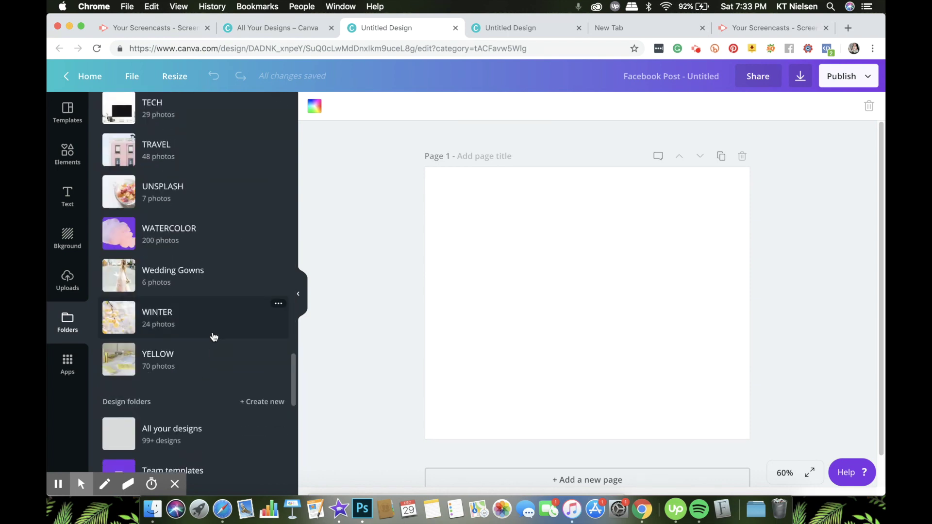
{"action": "left_click", "coordinate": [176, 109]}
{"action": "scroll", "coordinate": [228, 301], "scroll_direction": "down", "scroll_amount": 5}
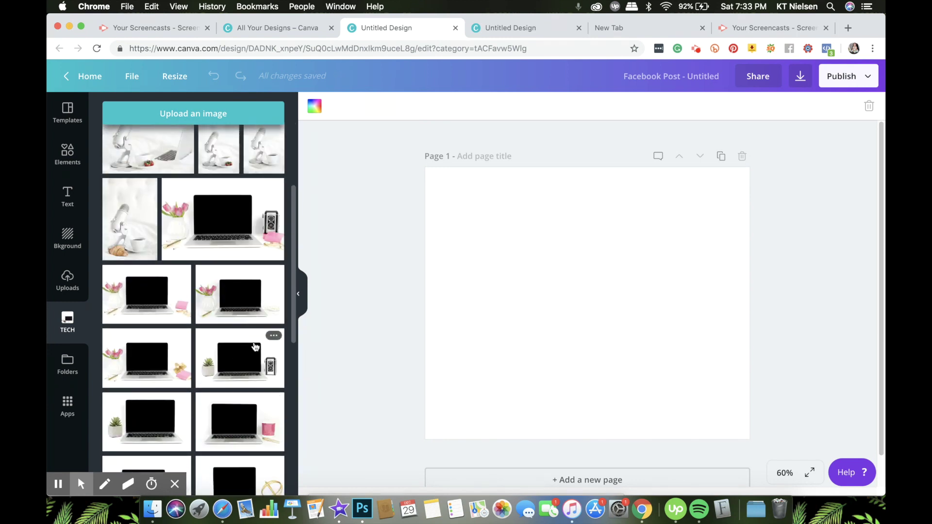
Add the laptop photo with tulips and a vintage camera, and enlarge and shift it to fill the page
{"action": "left_click", "coordinate": [231, 228]}
{"action": "left_click_drag", "start_coordinate": [452, 212], "coordinate": [406, 149]}
{"action": "left_click_drag", "start_coordinate": [722, 392], "coordinate": [773, 447]}
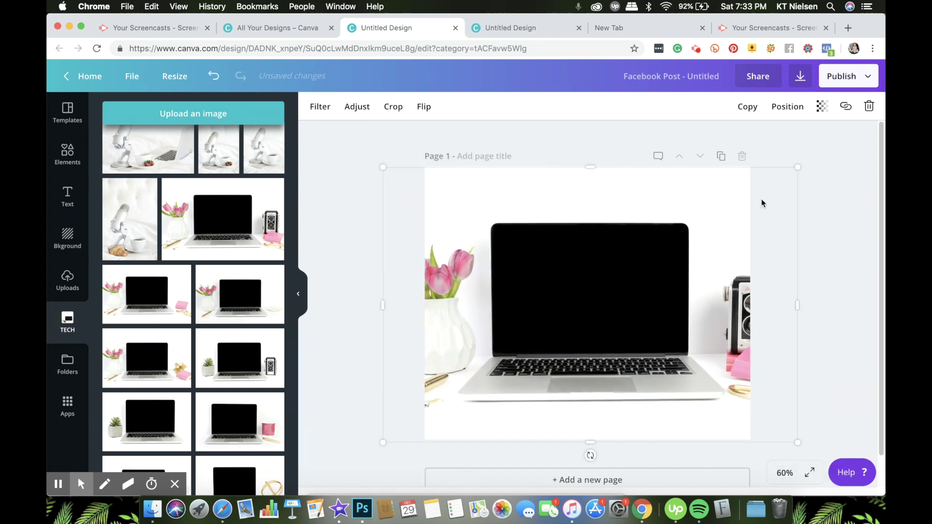
{"action": "left_click_drag", "start_coordinate": [799, 165], "coordinate": [802, 160]}
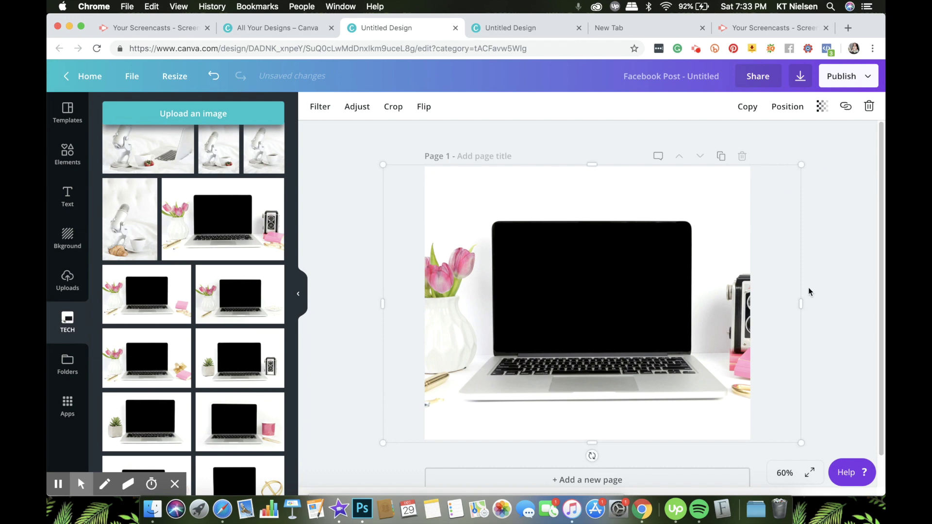
{"action": "left_click_drag", "start_coordinate": [693, 286], "coordinate": [687, 286]}
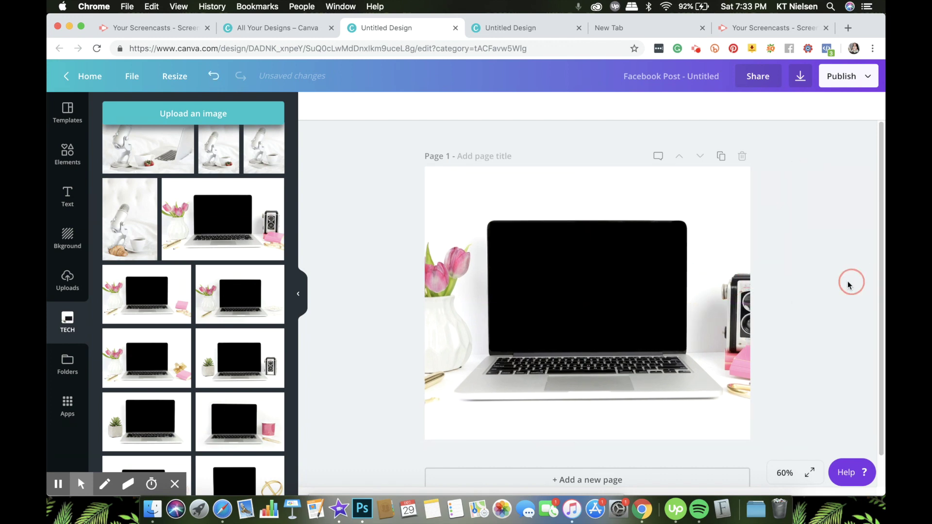
Take a screenshot of the current screen and upload the image file to the Canva uploads
{"action": "left_click", "coordinate": [296, 446]}
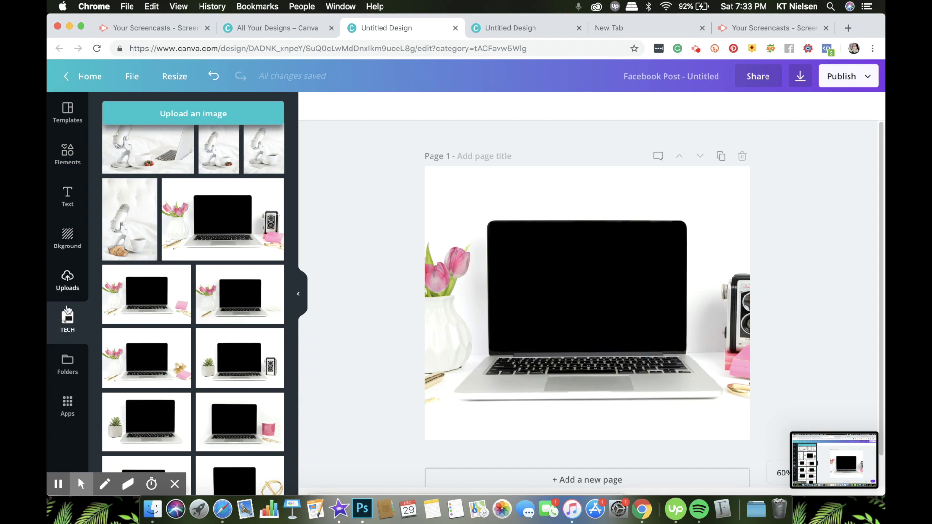
{"action": "left_click", "coordinate": [67, 287]}
{"action": "left_click", "coordinate": [212, 114]}
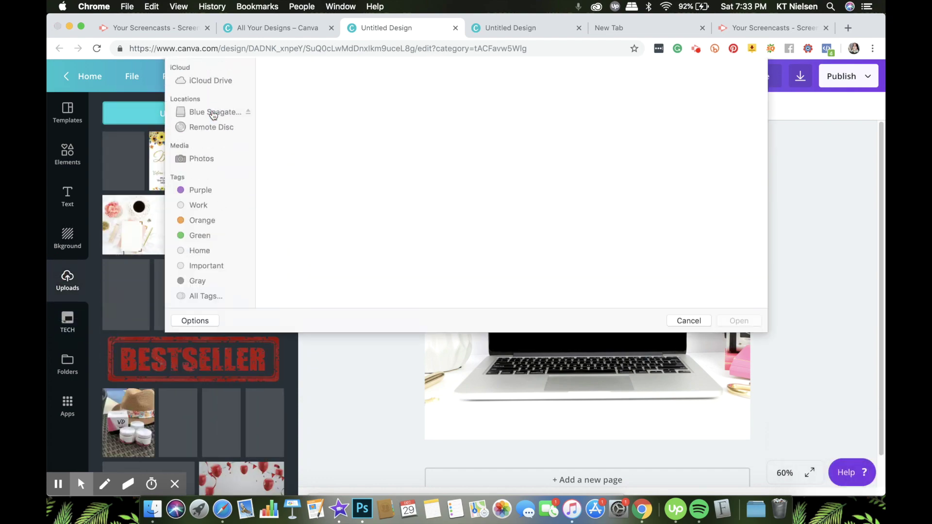
{"action": "left_click", "coordinate": [201, 133]}
{"action": "double_click", "coordinate": [681, 128]}
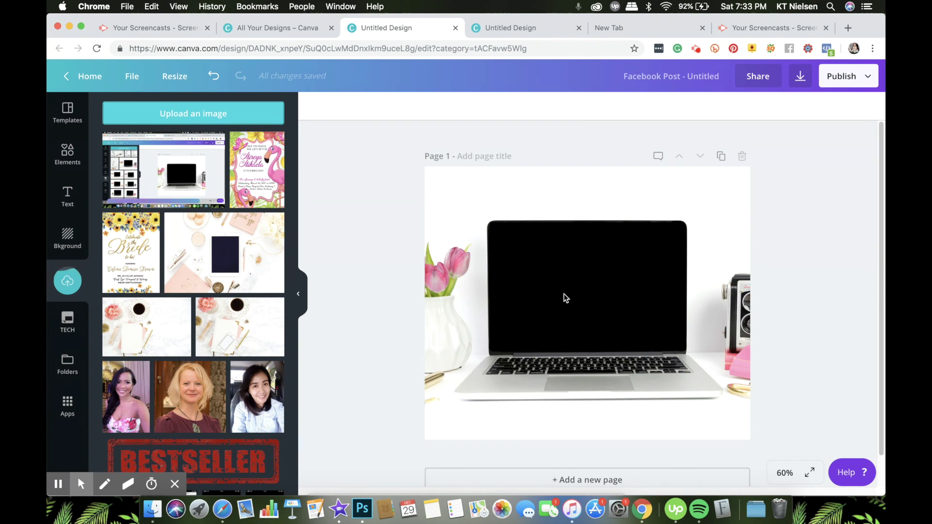
Add the uploaded screenshot to the page and scale and position it over the laptop's black display
{"action": "left_click", "coordinate": [167, 179]}
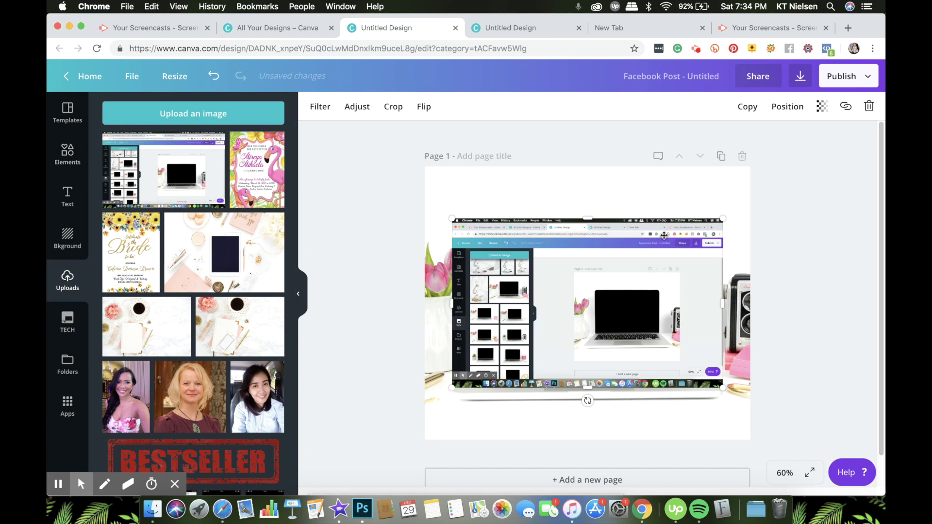
{"action": "left_click_drag", "start_coordinate": [723, 217], "coordinate": [611, 275]}
{"action": "left_click_drag", "start_coordinate": [529, 351], "coordinate": [565, 292]}
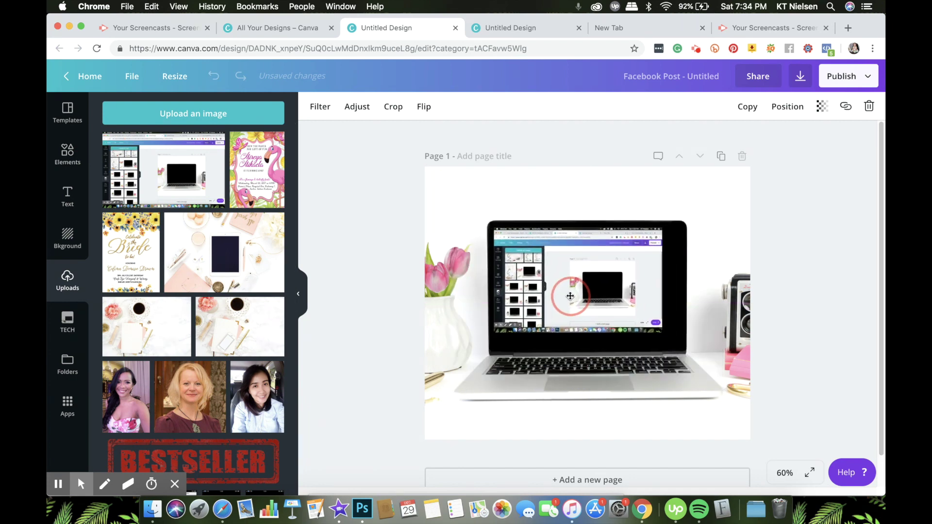
{"action": "left_click_drag", "start_coordinate": [662, 333], "coordinate": [678, 352]}
{"action": "left_click", "coordinate": [699, 221]}
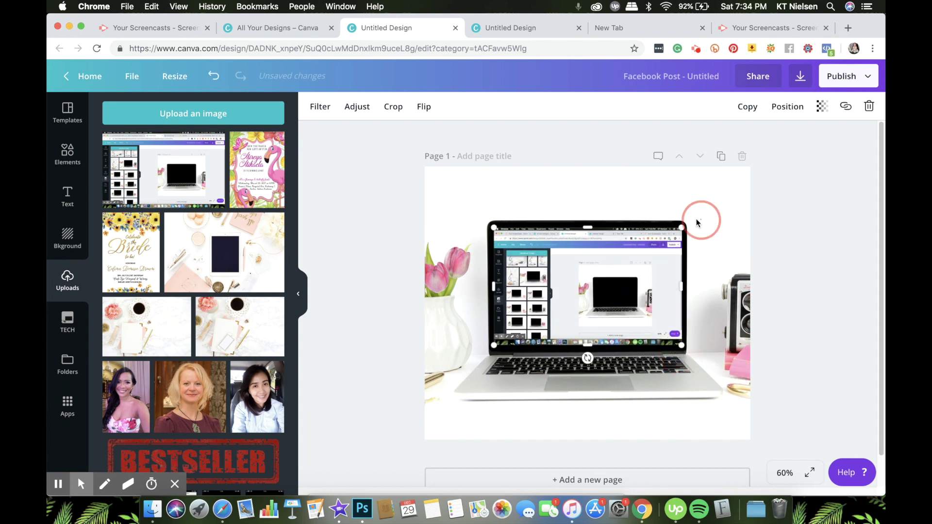
Fine-tune the screenshot's edges and position so it fits the laptop display inside the black bezel
{"action": "left_click", "coordinate": [647, 243]}
{"action": "left_click", "coordinate": [688, 224]}
{"action": "left_click_drag", "start_coordinate": [688, 224], "coordinate": [687, 222]}
{"action": "left_click_drag", "start_coordinate": [683, 284], "coordinate": [675, 285]}
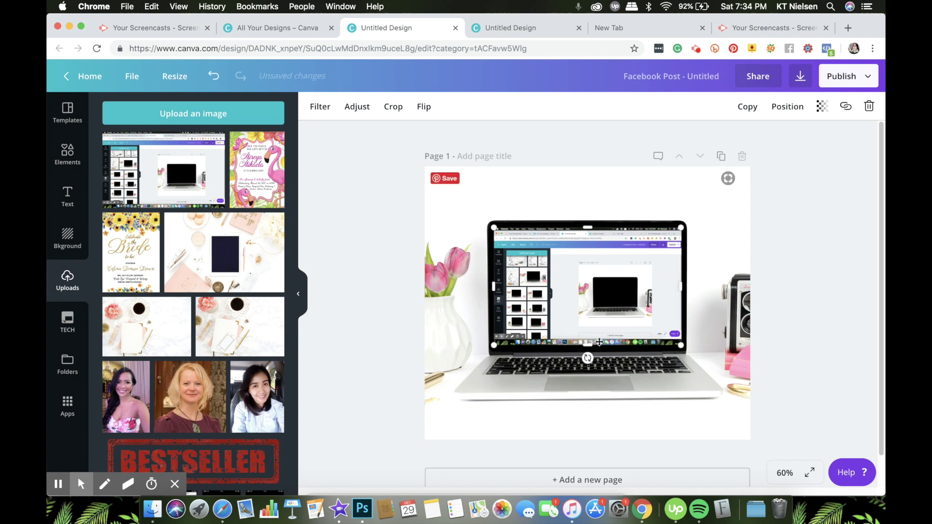
{"action": "left_click_drag", "start_coordinate": [589, 342], "coordinate": [637, 326]}
{"action": "left_click_drag", "start_coordinate": [745, 290], "coordinate": [670, 250]}
{"action": "left_click_drag", "start_coordinate": [589, 223], "coordinate": [588, 224]}
{"action": "left_click", "coordinate": [821, 228]}
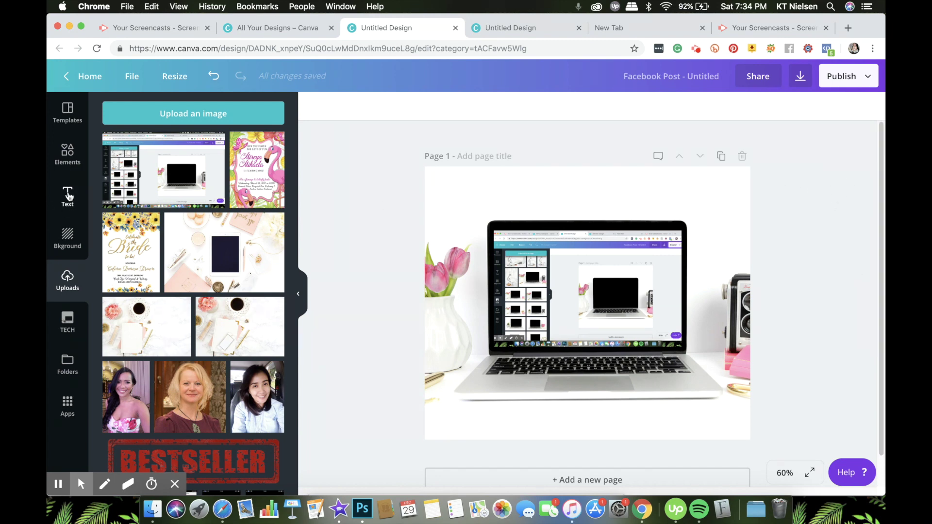
Add a right-triangle shape and resize it over the left part of the laptop display, aligned with the display's top-left corner
{"action": "left_click", "coordinate": [63, 153]}
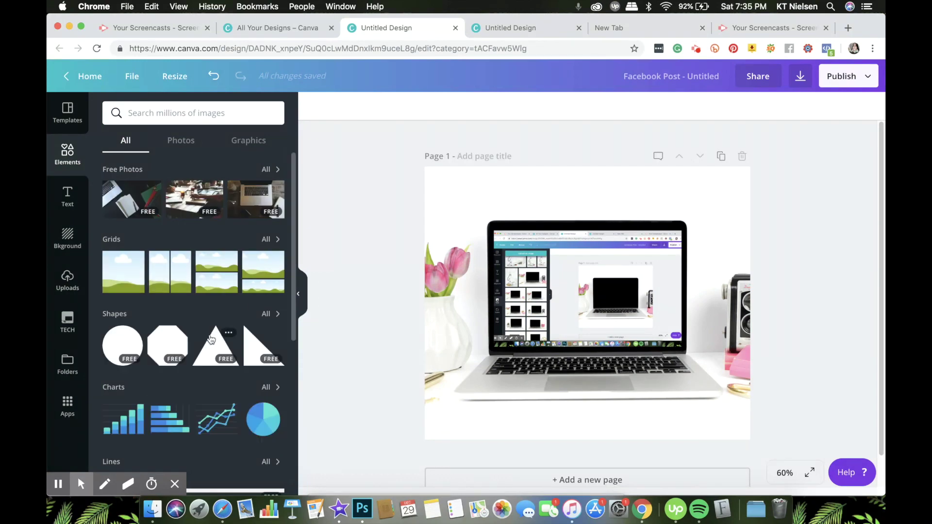
{"action": "left_click", "coordinate": [259, 345]}
{"action": "left_click_drag", "start_coordinate": [699, 413], "coordinate": [624, 302]}
{"action": "left_click_drag", "start_coordinate": [503, 277], "coordinate": [521, 311]}
{"action": "left_click_drag", "start_coordinate": [495, 225], "coordinate": [494, 224]}
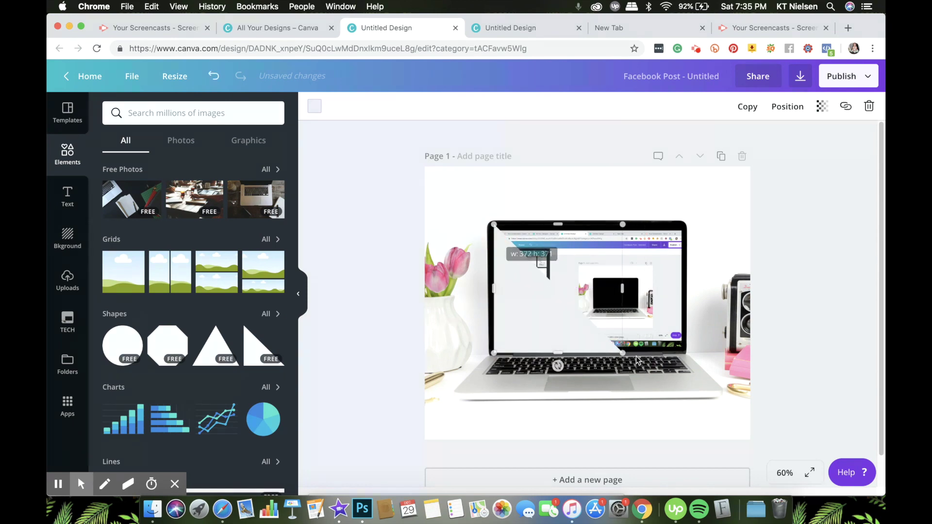
{"action": "mouse_move", "coordinate": [623, 352]}
{"action": "left_mouse_down"}
{"action": "mouse_move", "coordinate": [613, 335]}
{"action": "mouse_move", "coordinate": [616, 346]}
{"action": "left_mouse_up"}
{"action": "left_click_drag", "start_coordinate": [555, 224], "coordinate": [554, 227]}
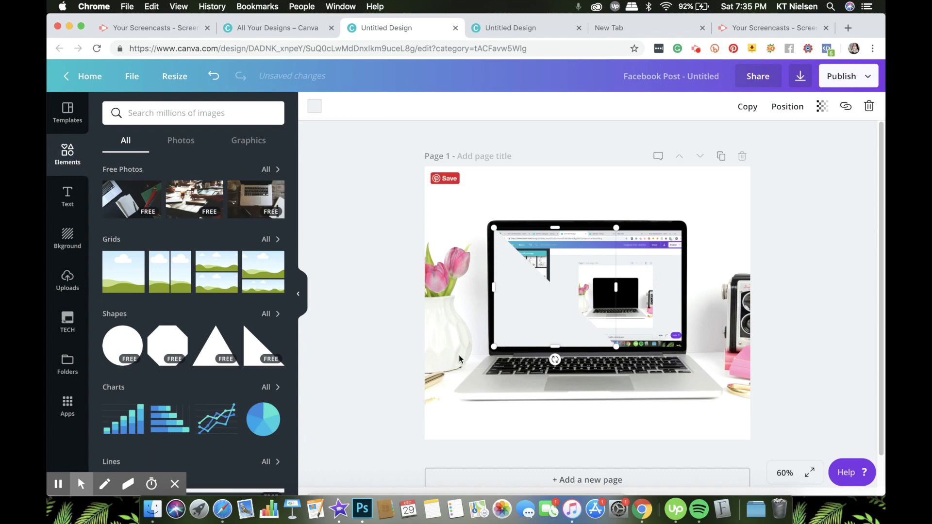
Set the triangle's transparency to 35 to create a glare on the laptop display, and deselect it
{"action": "left_click", "coordinate": [822, 106]}
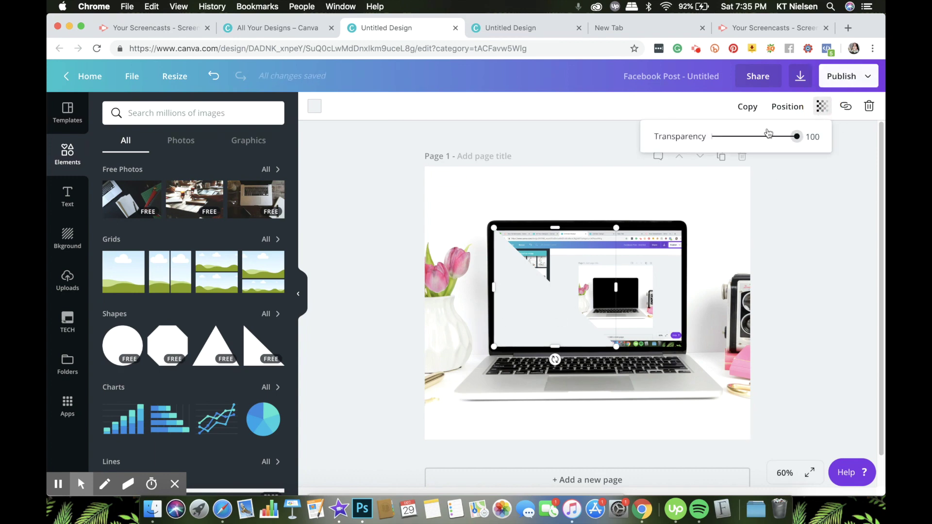
{"action": "left_click_drag", "start_coordinate": [723, 140], "coordinate": [736, 142]}
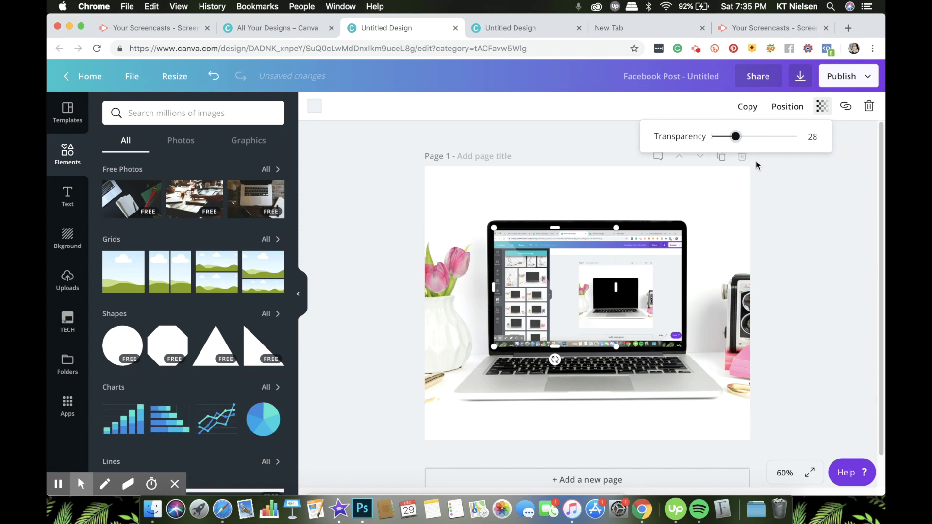
{"action": "left_click", "coordinate": [742, 139]}
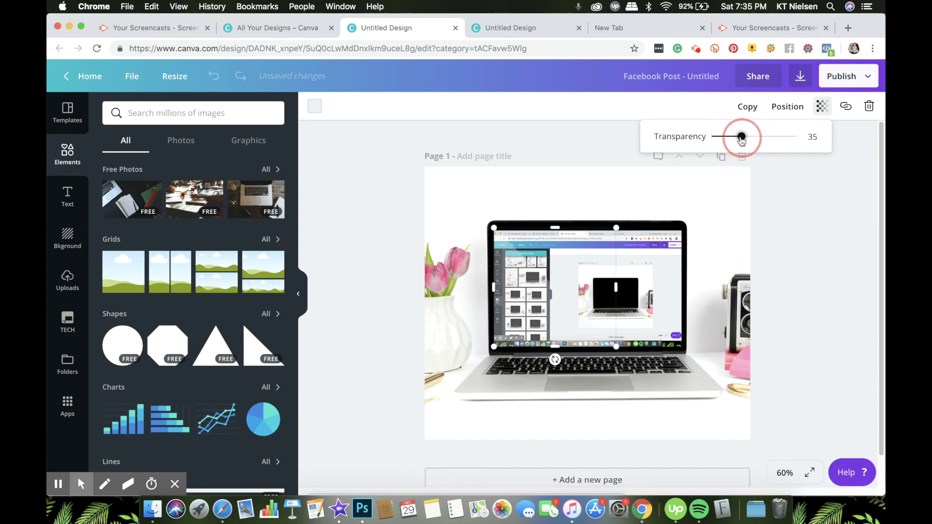
{"action": "left_click", "coordinate": [822, 349]}
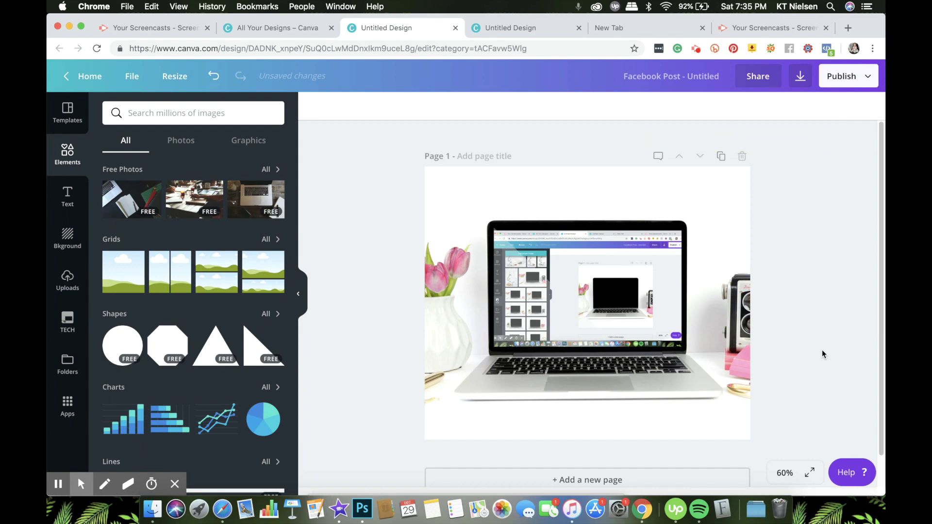